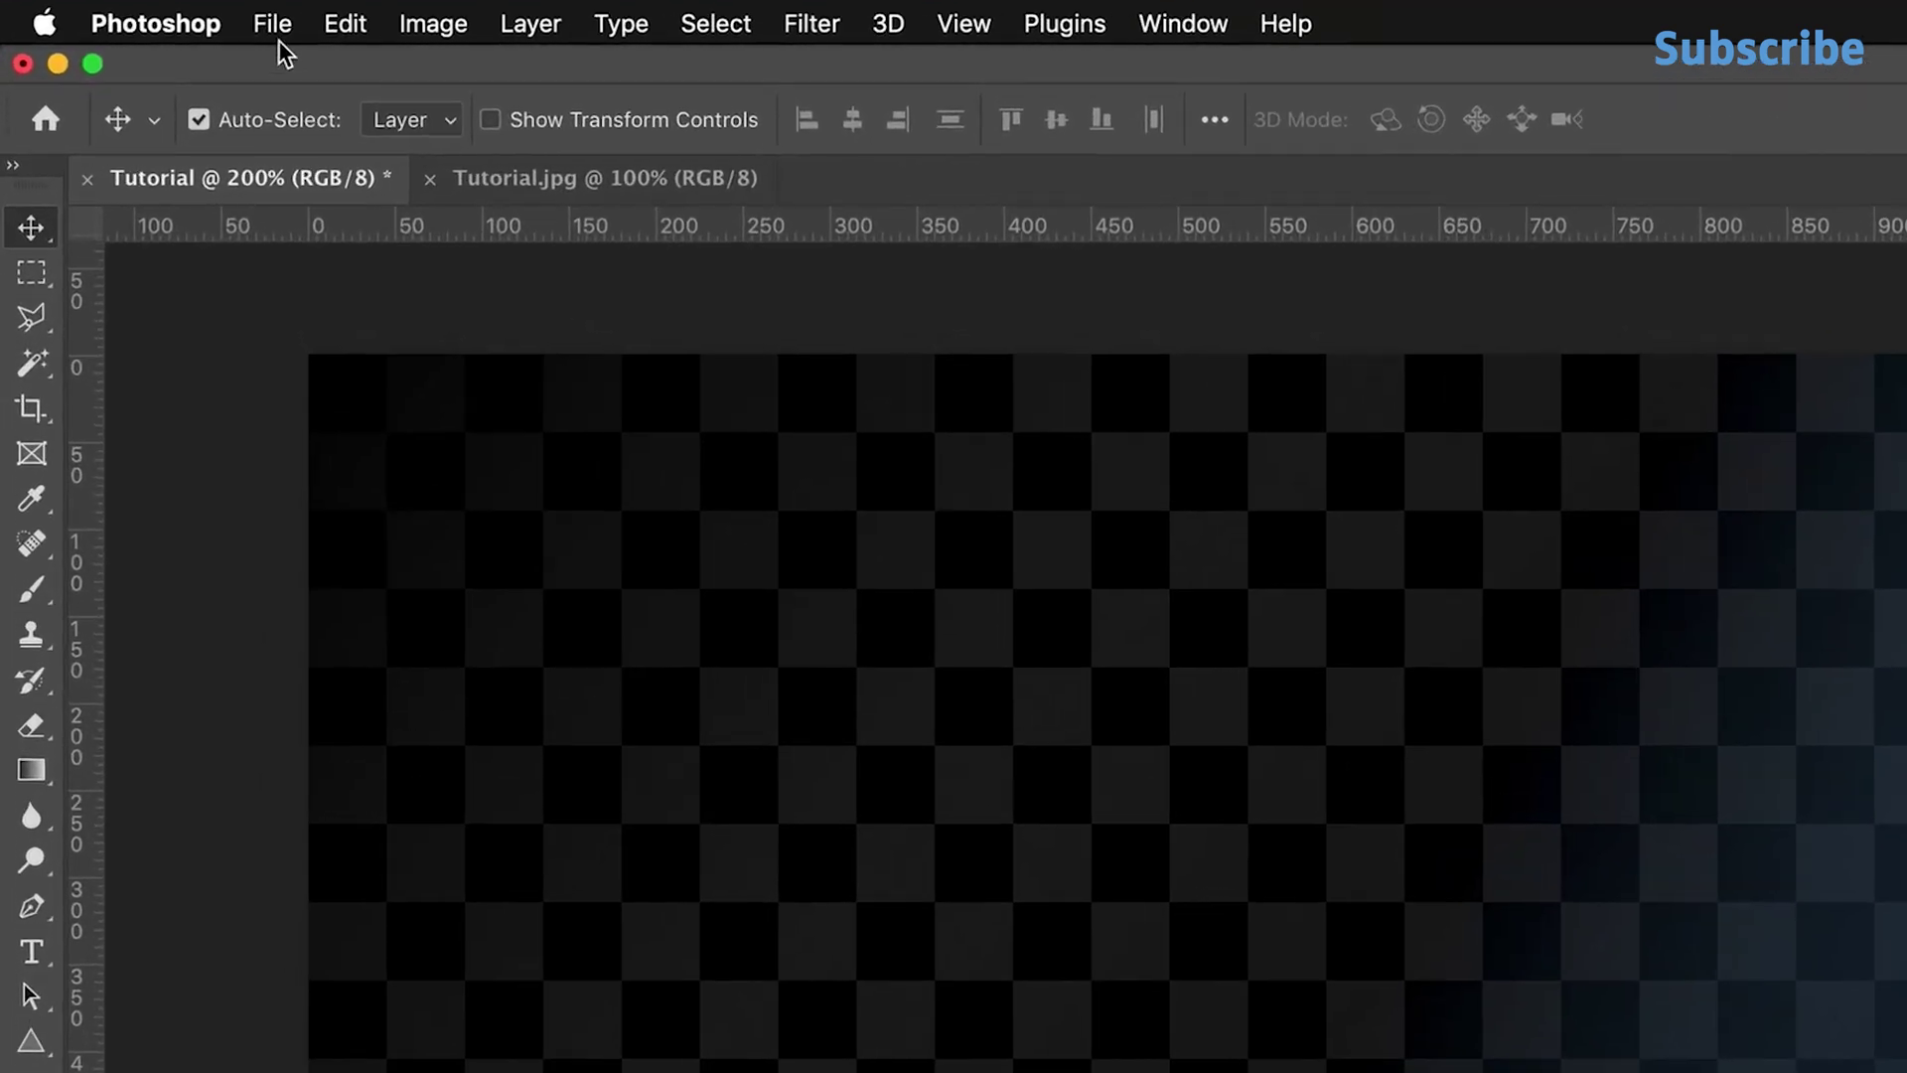
Look at the snowy landscape document, return to Tutorial, and pick the Horizontal Type tool
{"action": "left_click", "coordinate": [116, 40]}
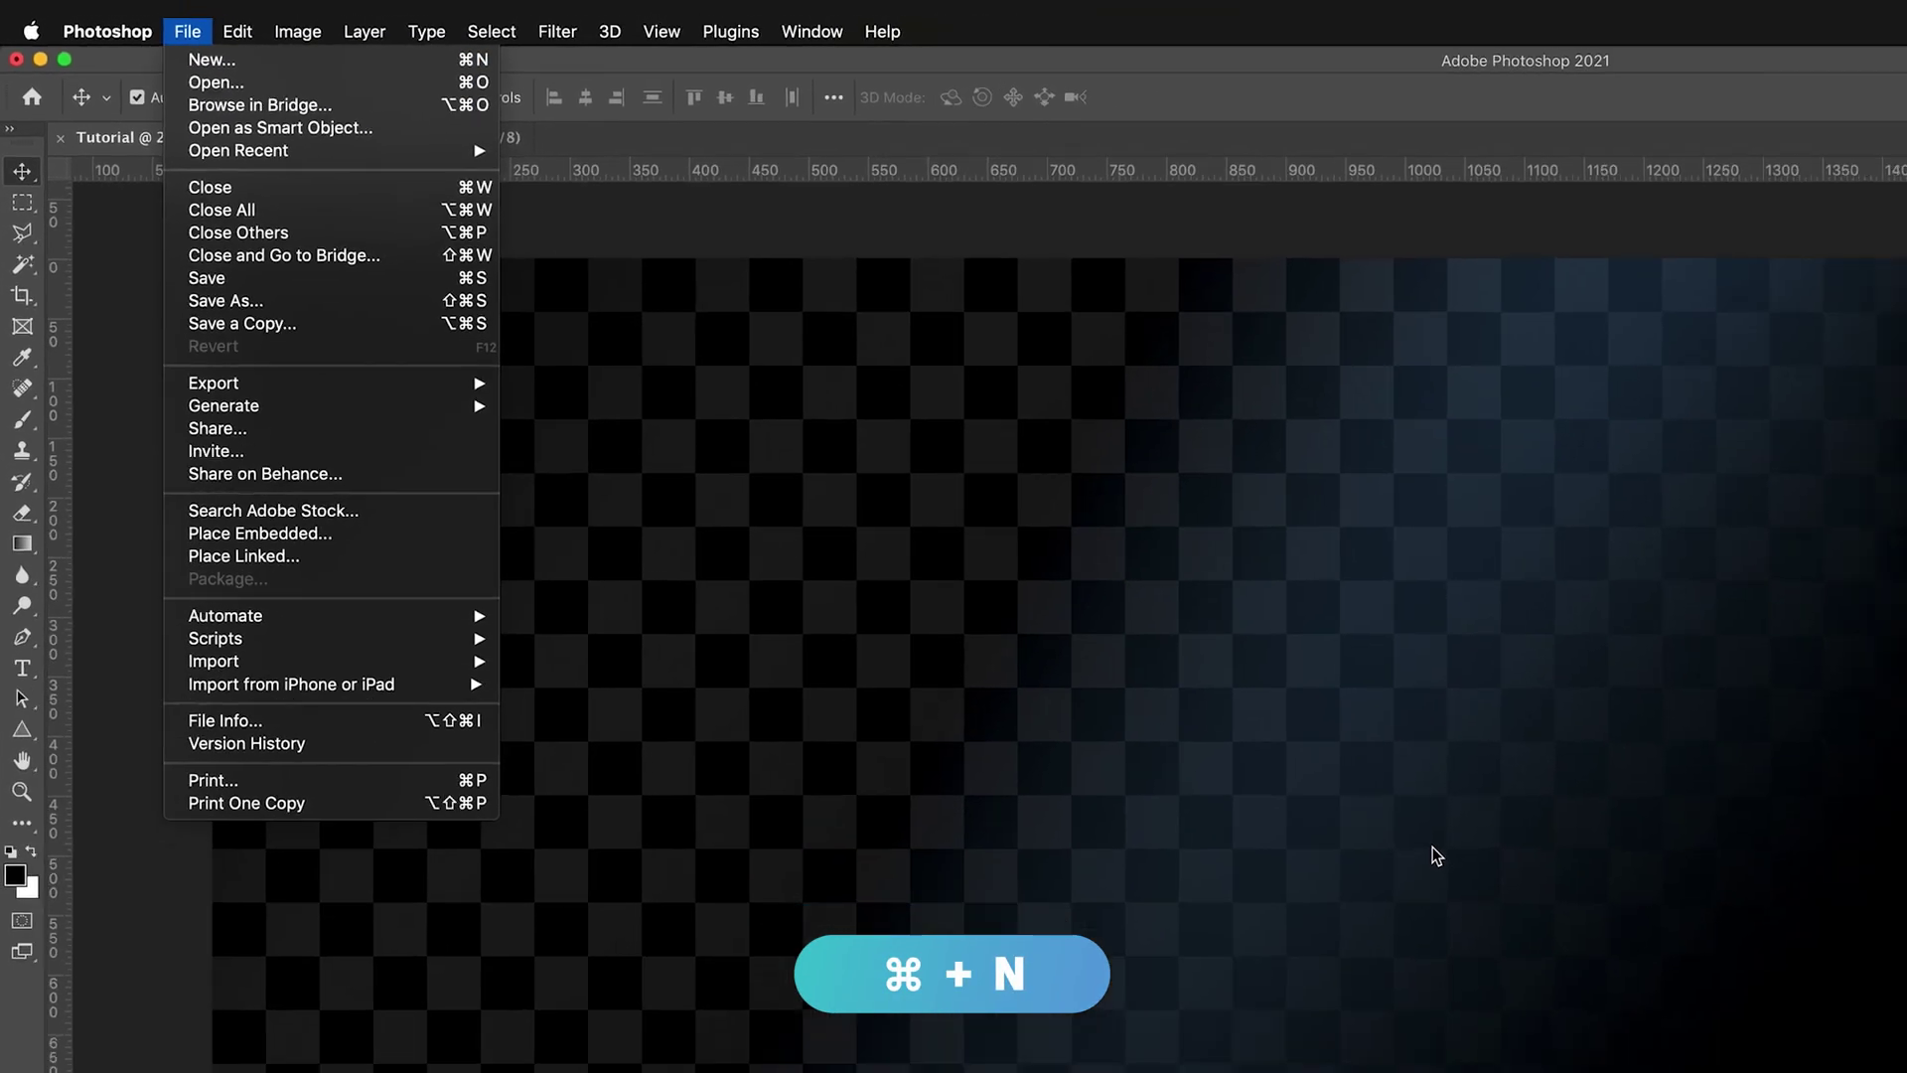
{"action": "key", "text": "Escape"}
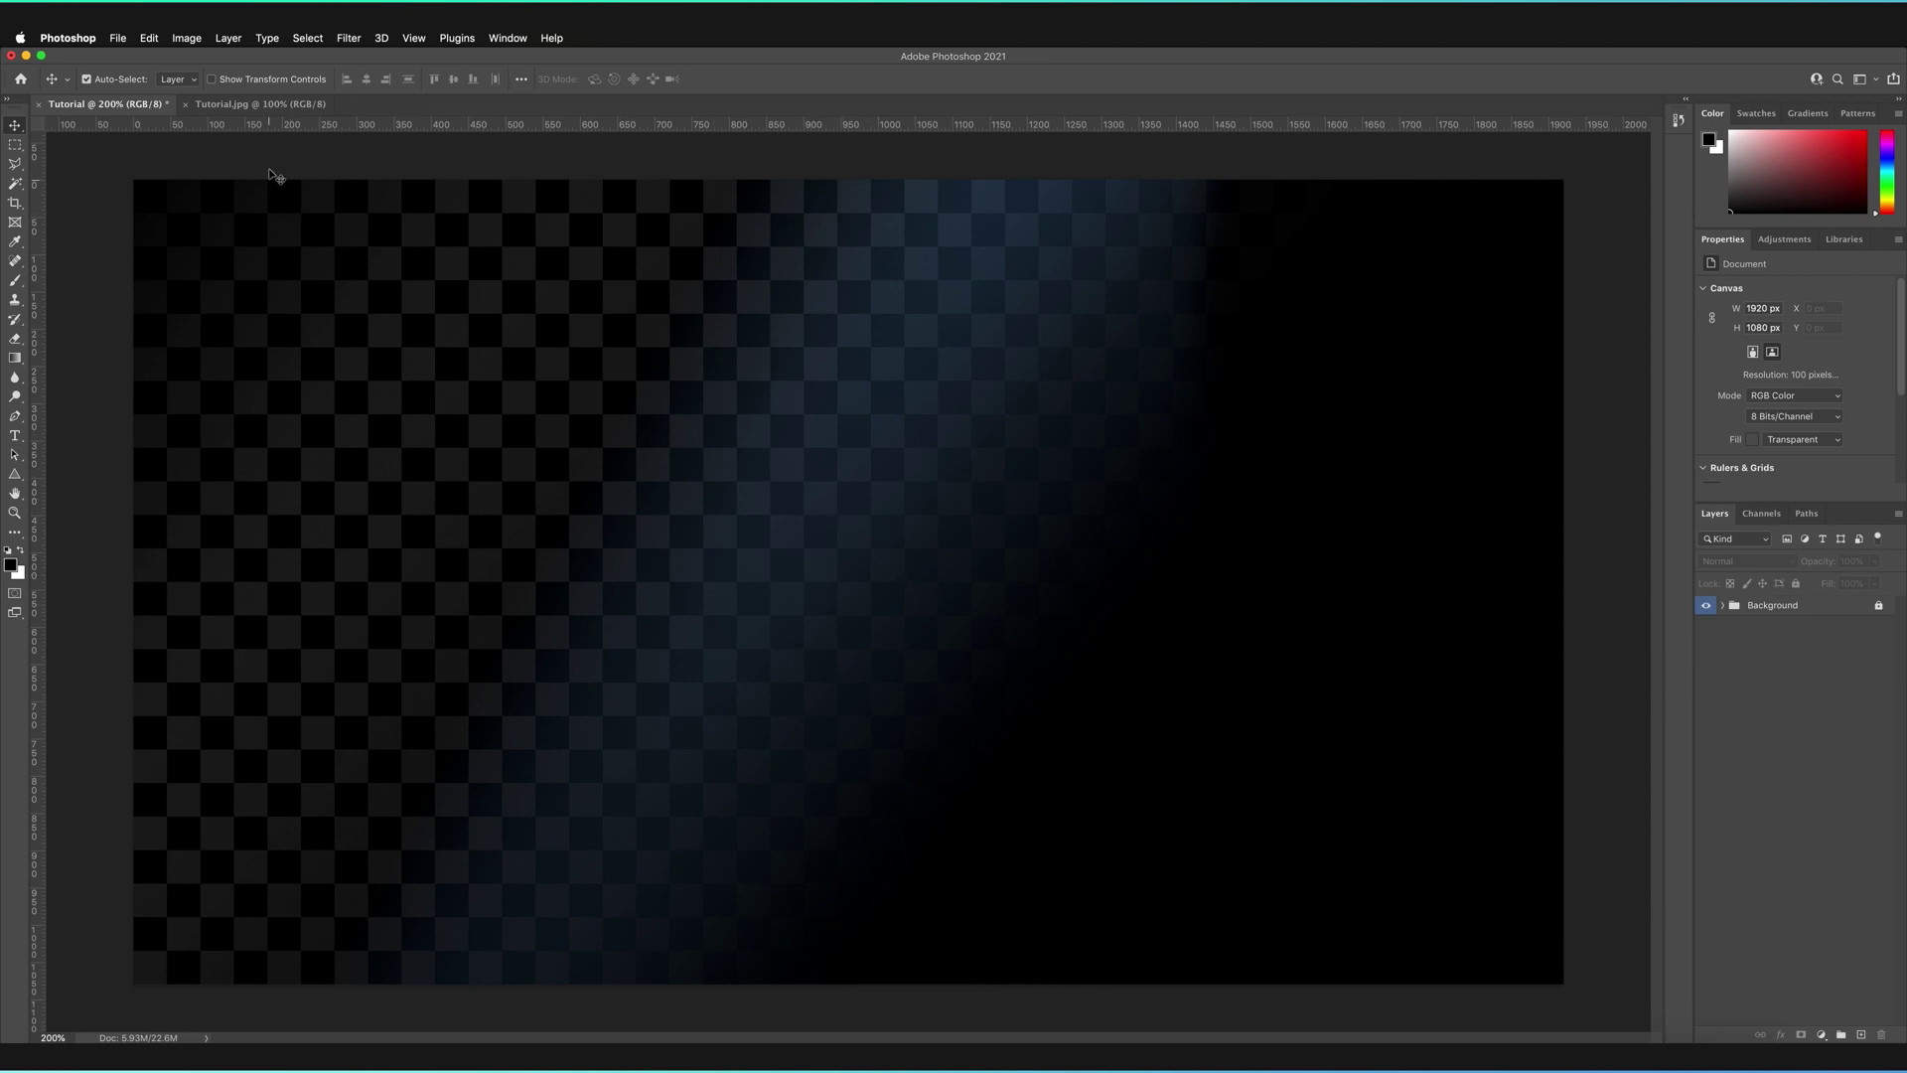
{"action": "left_click", "coordinate": [244, 107]}
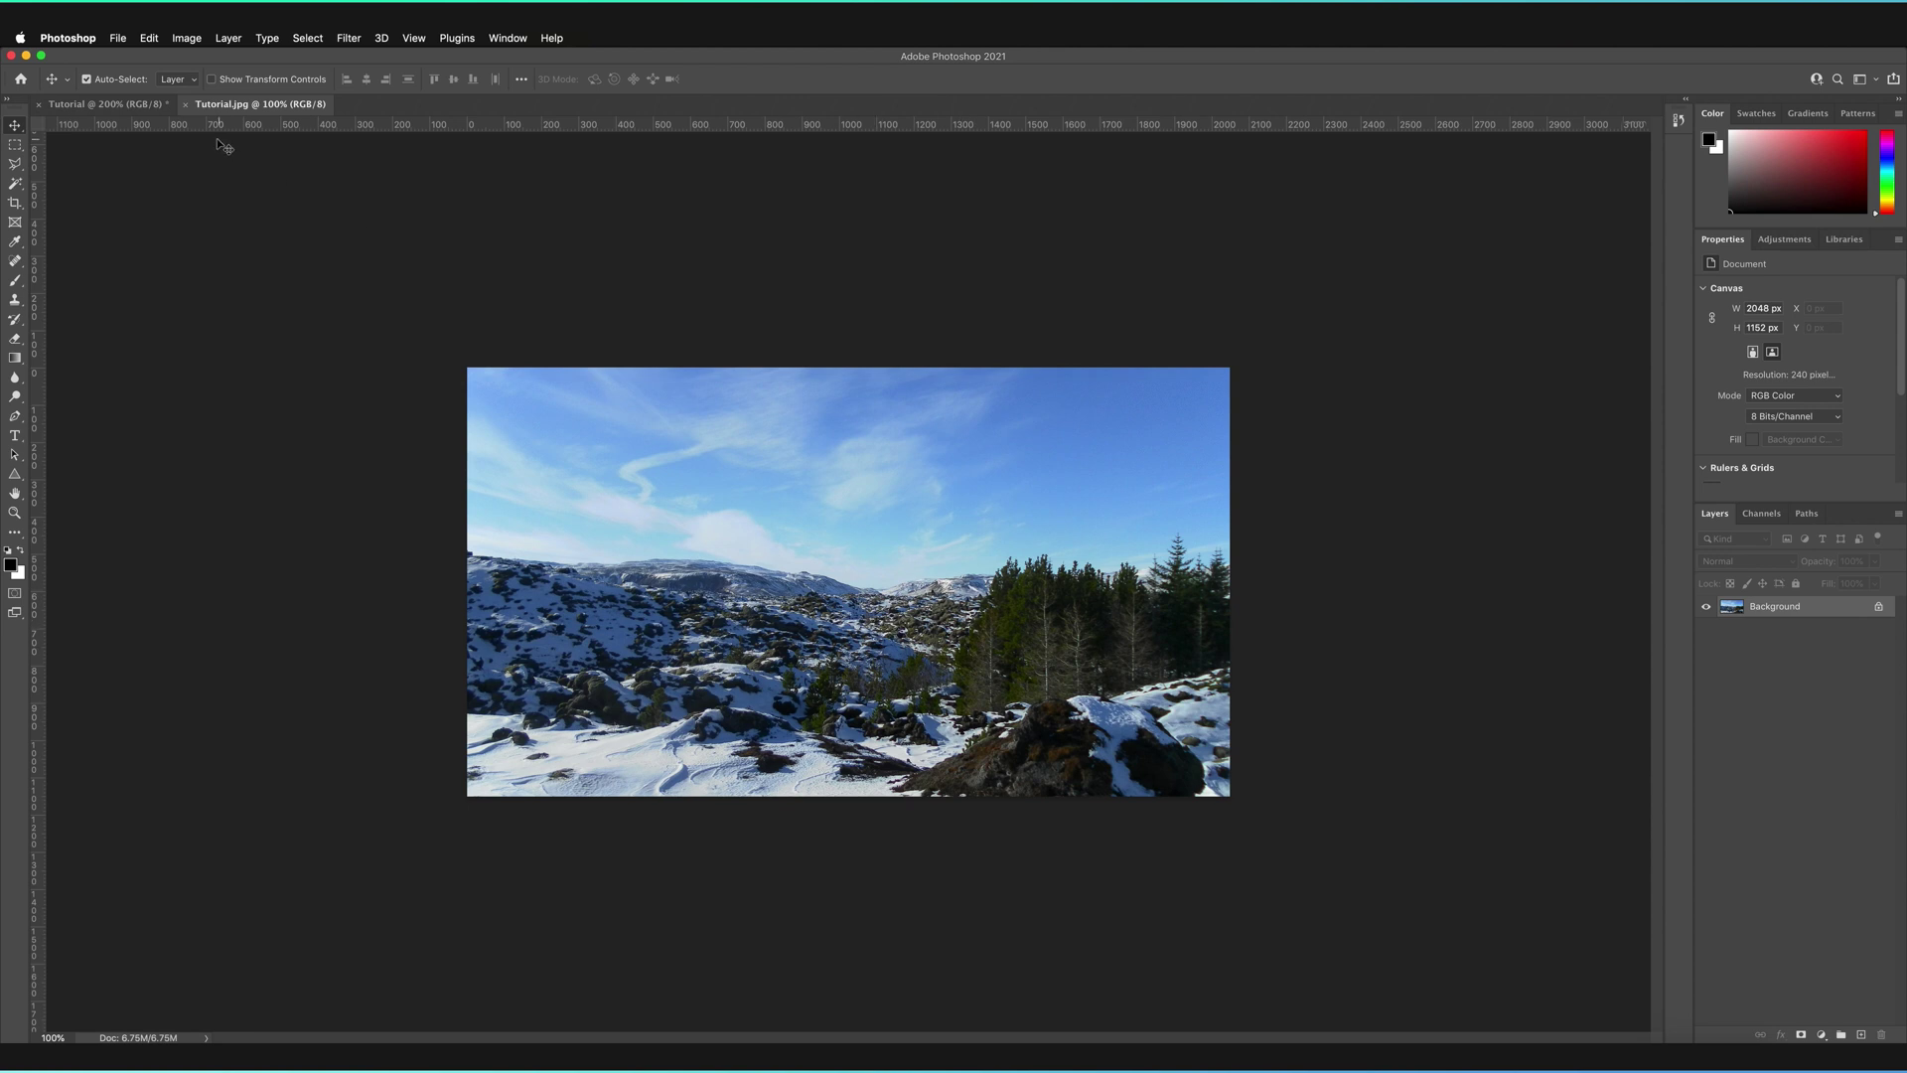
{"action": "left_click", "coordinate": [104, 104]}
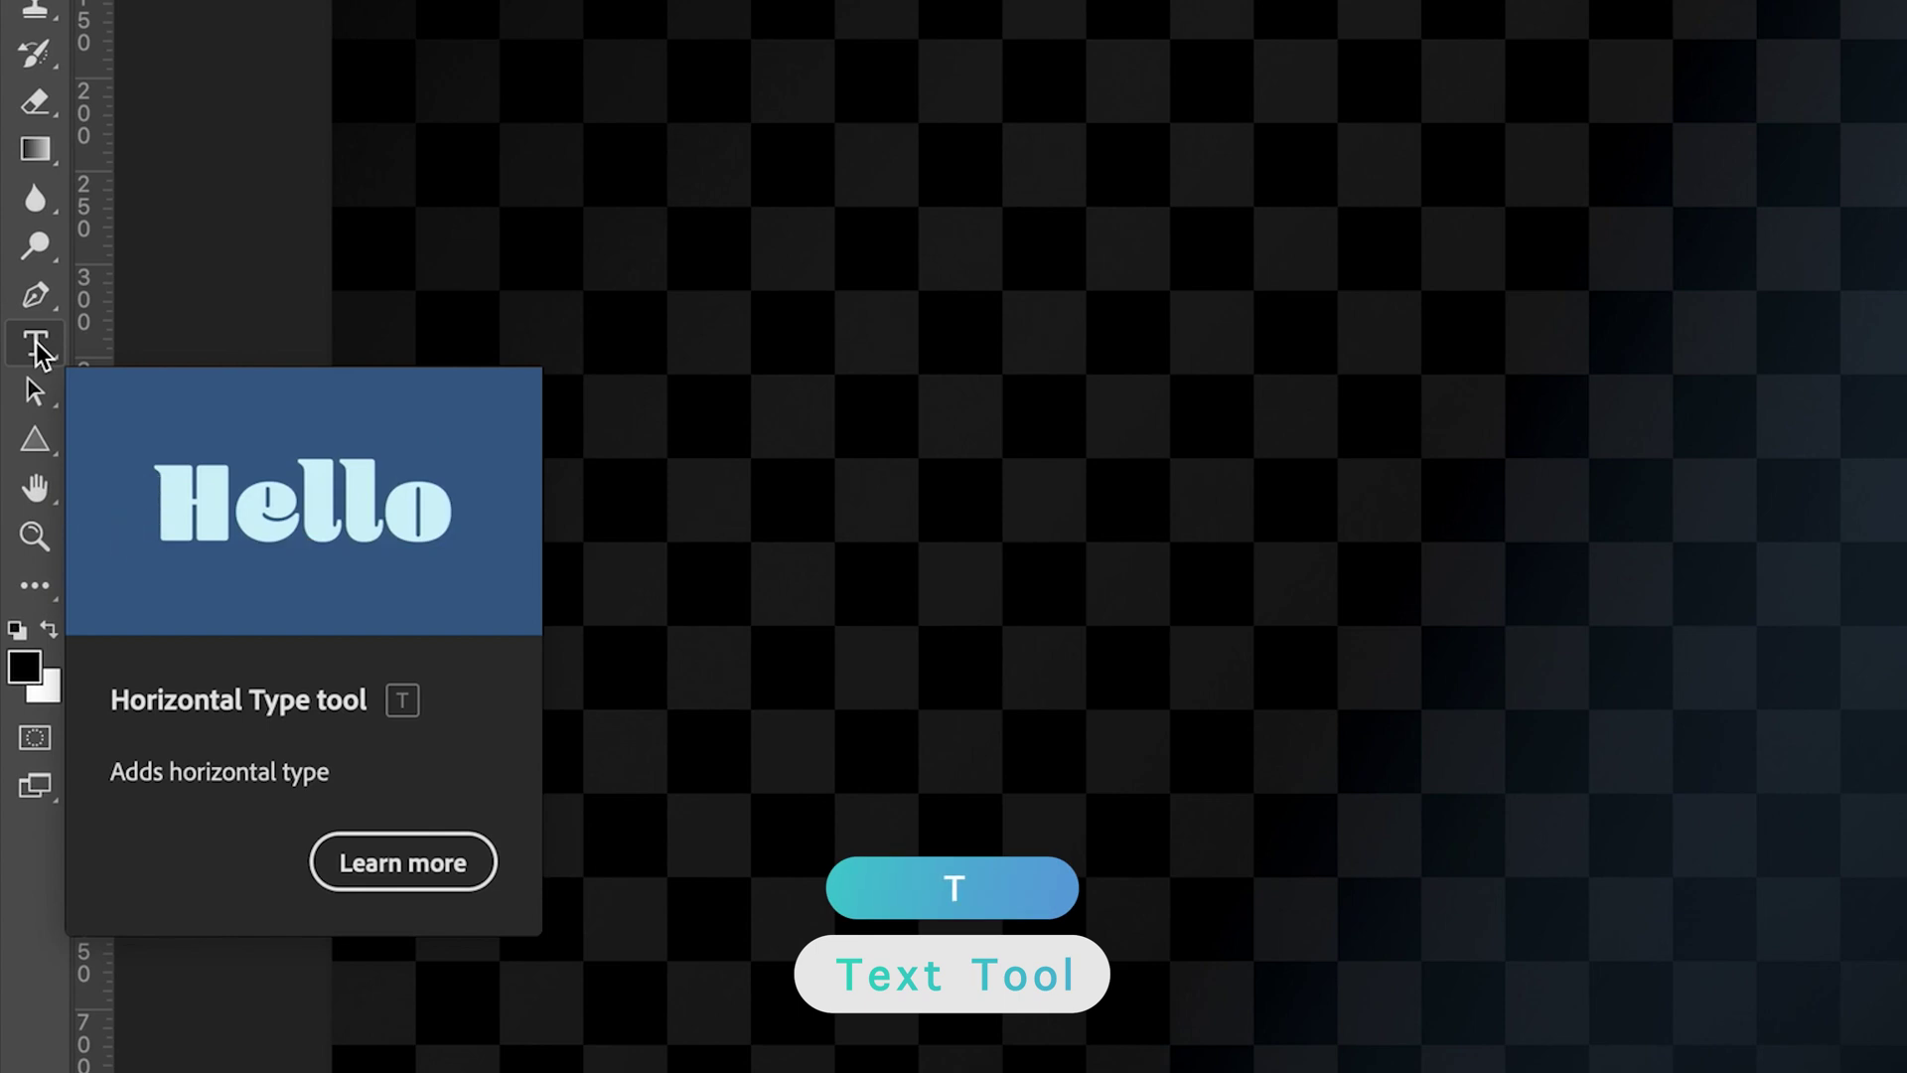
{"action": "left_click", "coordinate": [35, 348]}
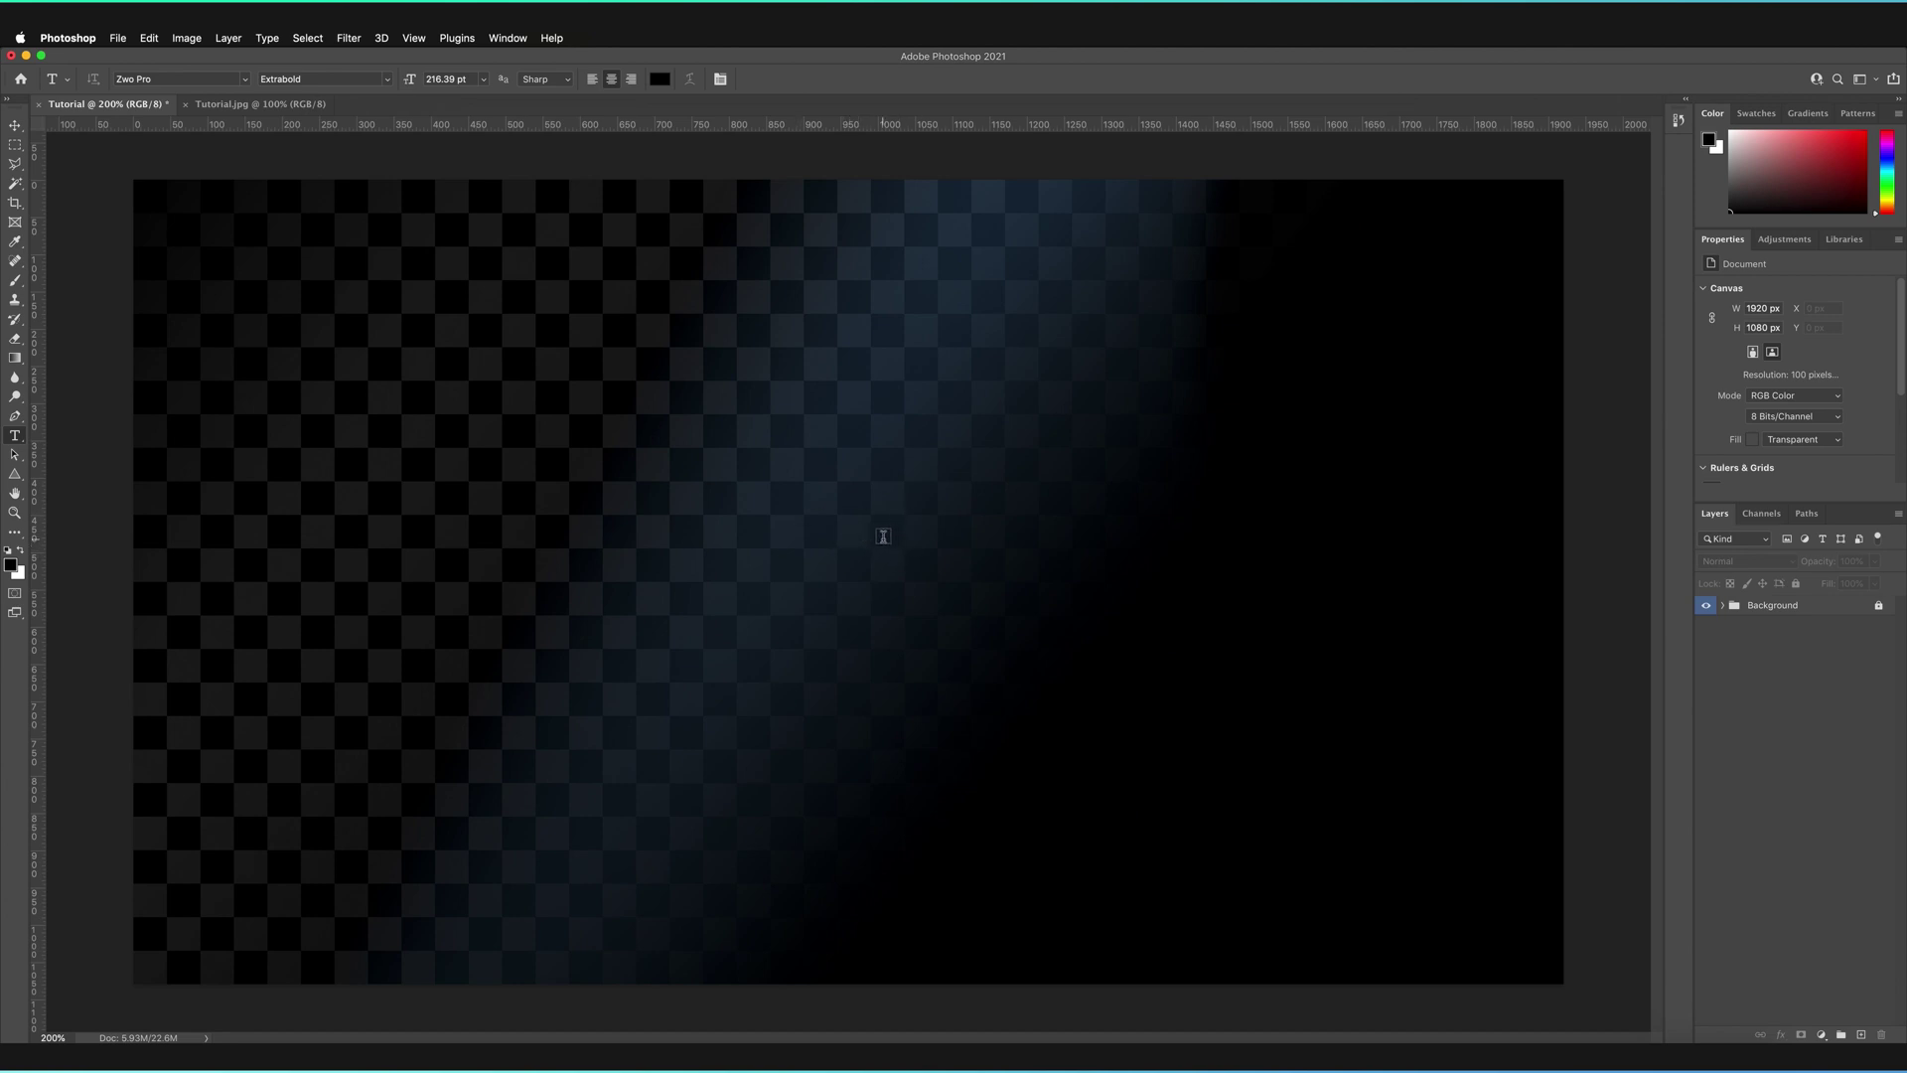
Type 'SAMPLE' and 'TEXT' on two lines at the canvas centre, then select the text
{"action": "left_click", "coordinate": [883, 536]}
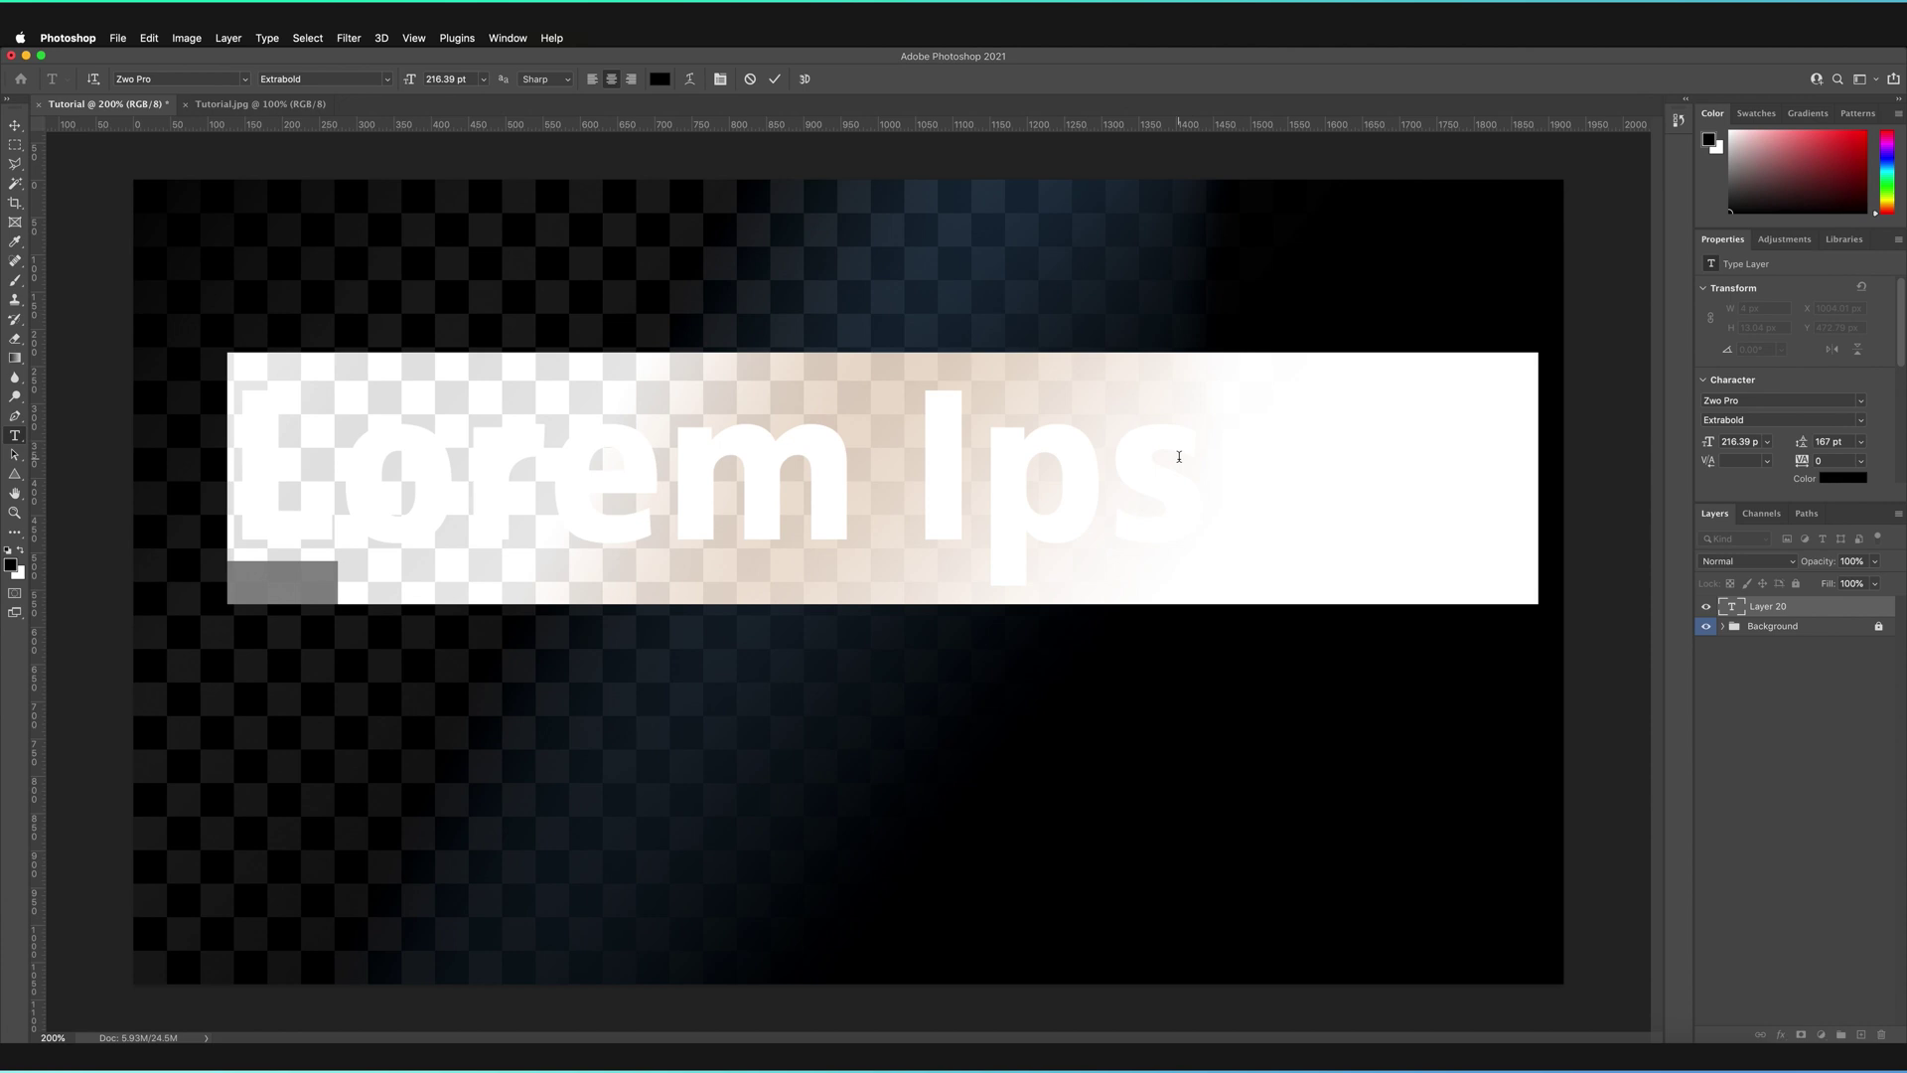
{"action": "type", "text": "SAMPLE"}
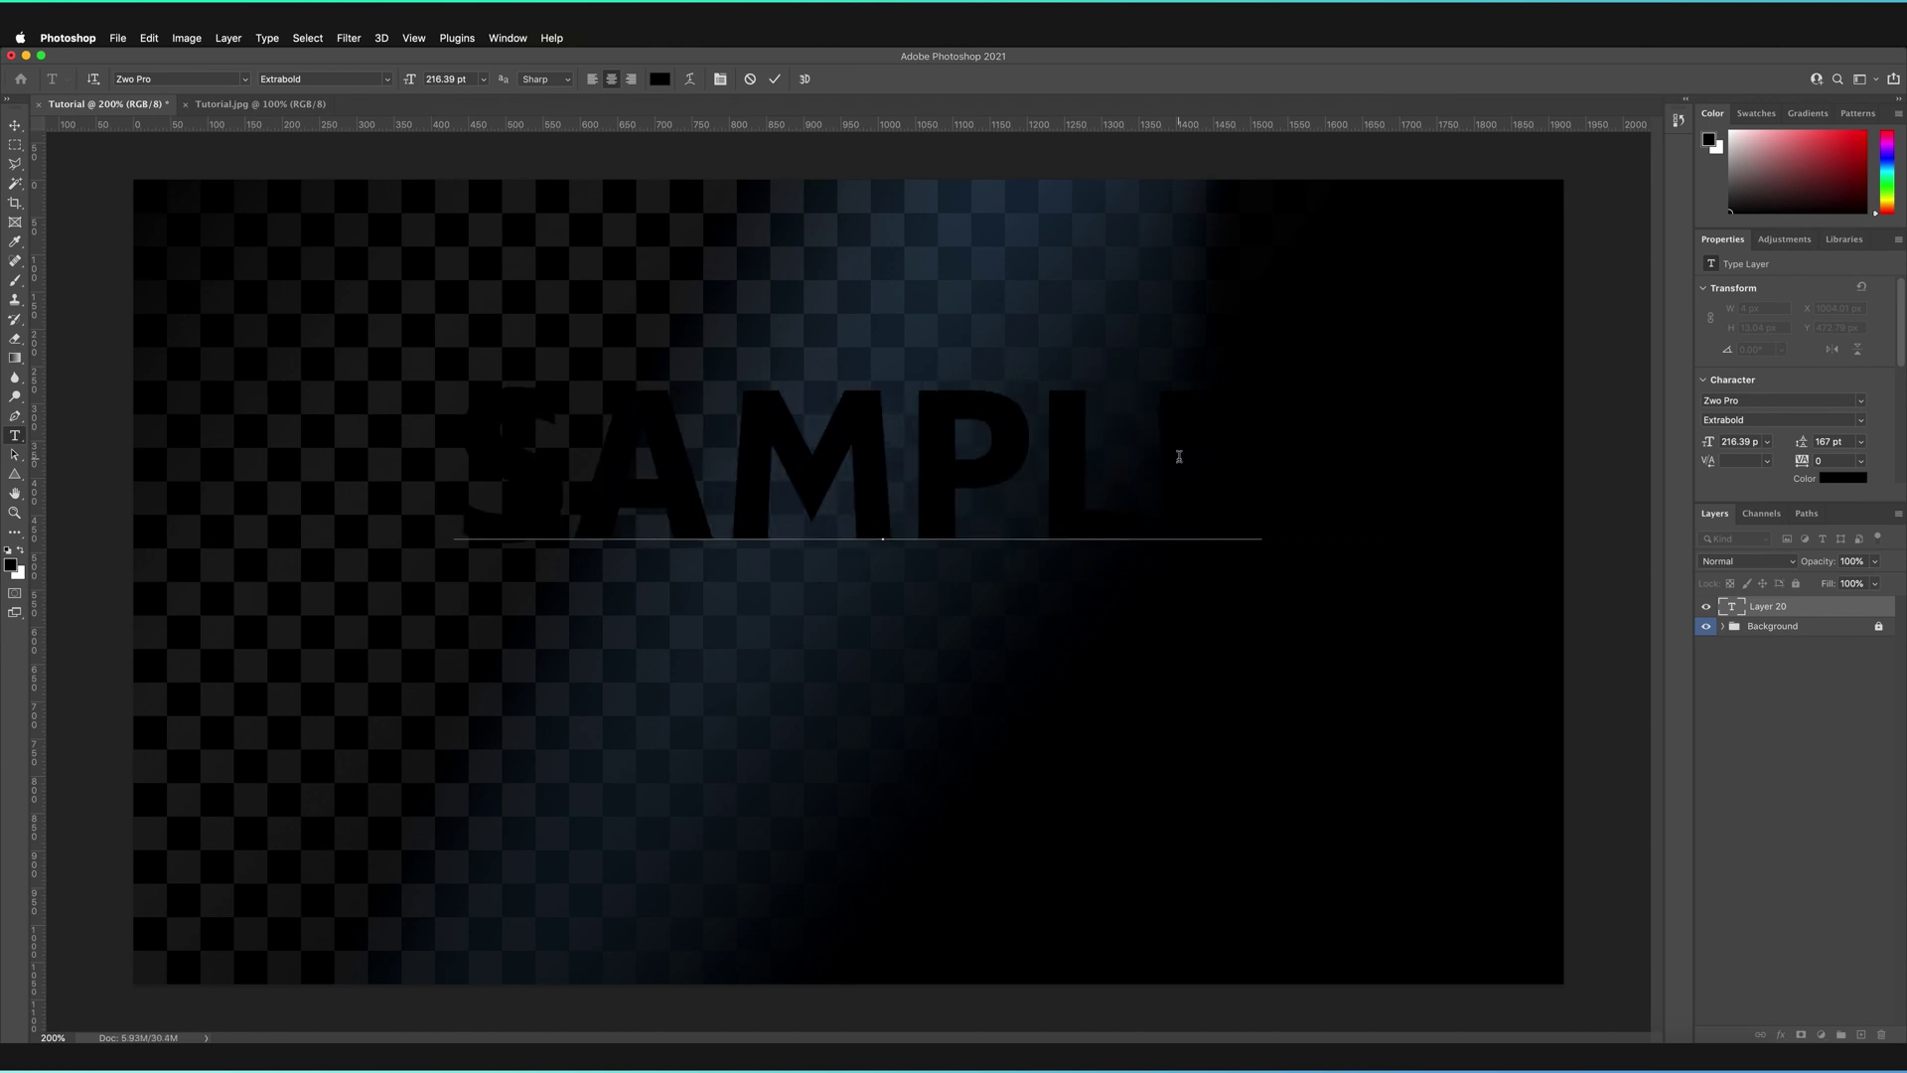
{"action": "key", "text": "Return"}
{"action": "type", "text": "TEXT"}
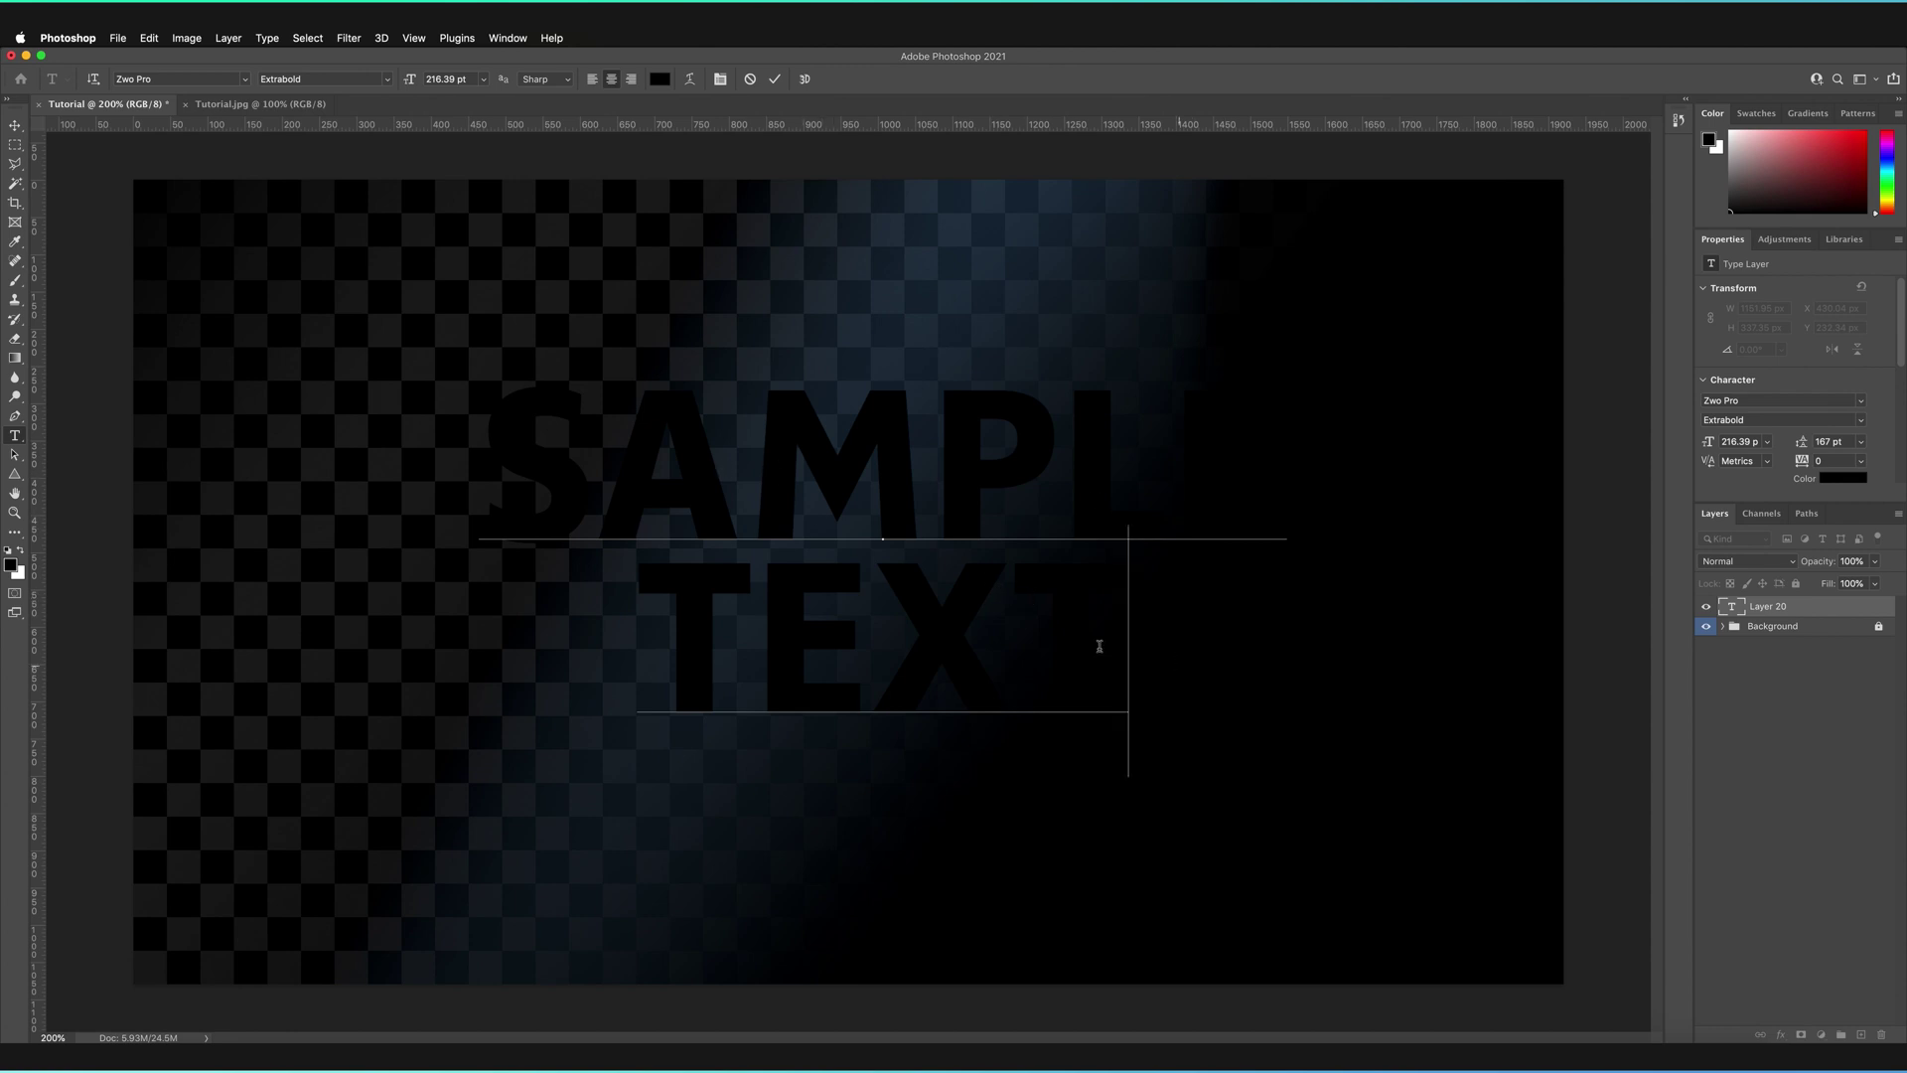
{"action": "left_click_drag", "start_coordinate": [1112, 638], "coordinate": [515, 490]}
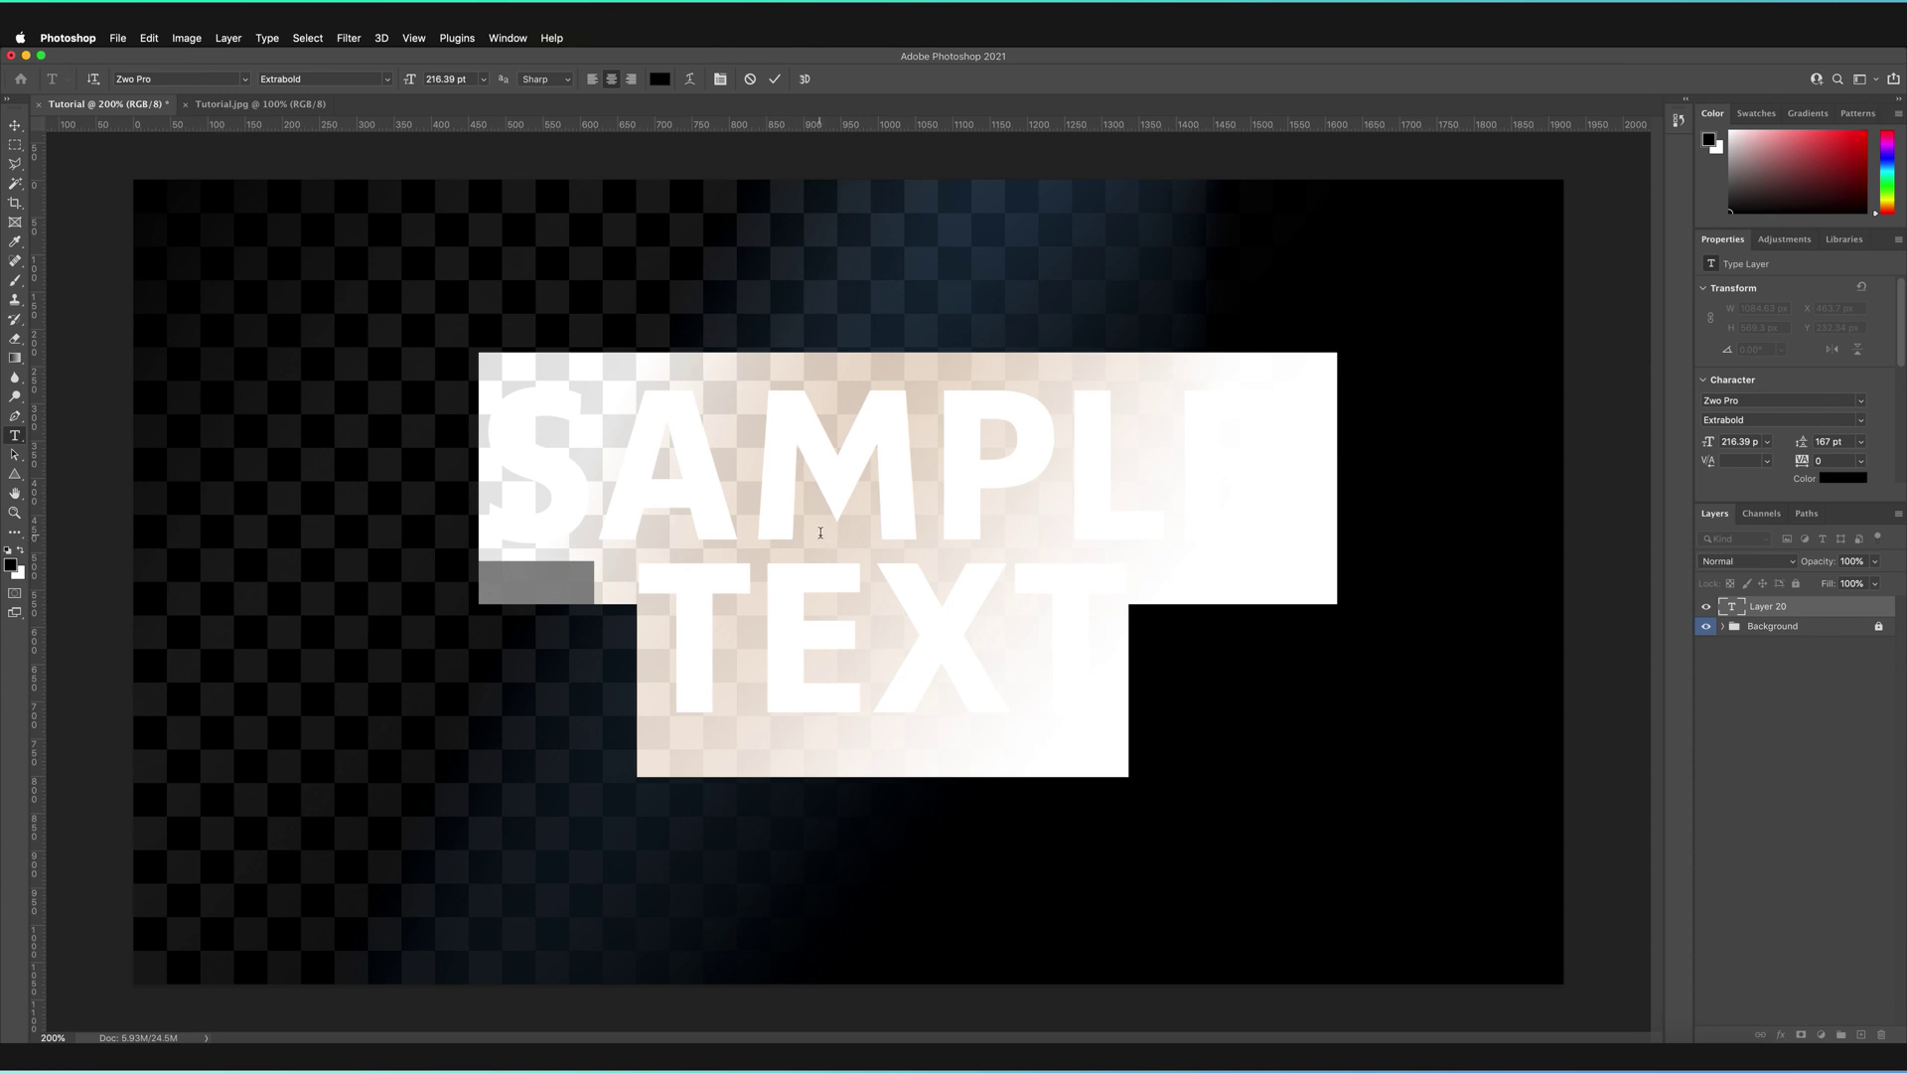
Set the text colour to pure white
{"action": "left_click", "coordinate": [661, 78]}
{"action": "left_click_drag", "start_coordinate": [954, 497], "coordinate": [881, 430]}
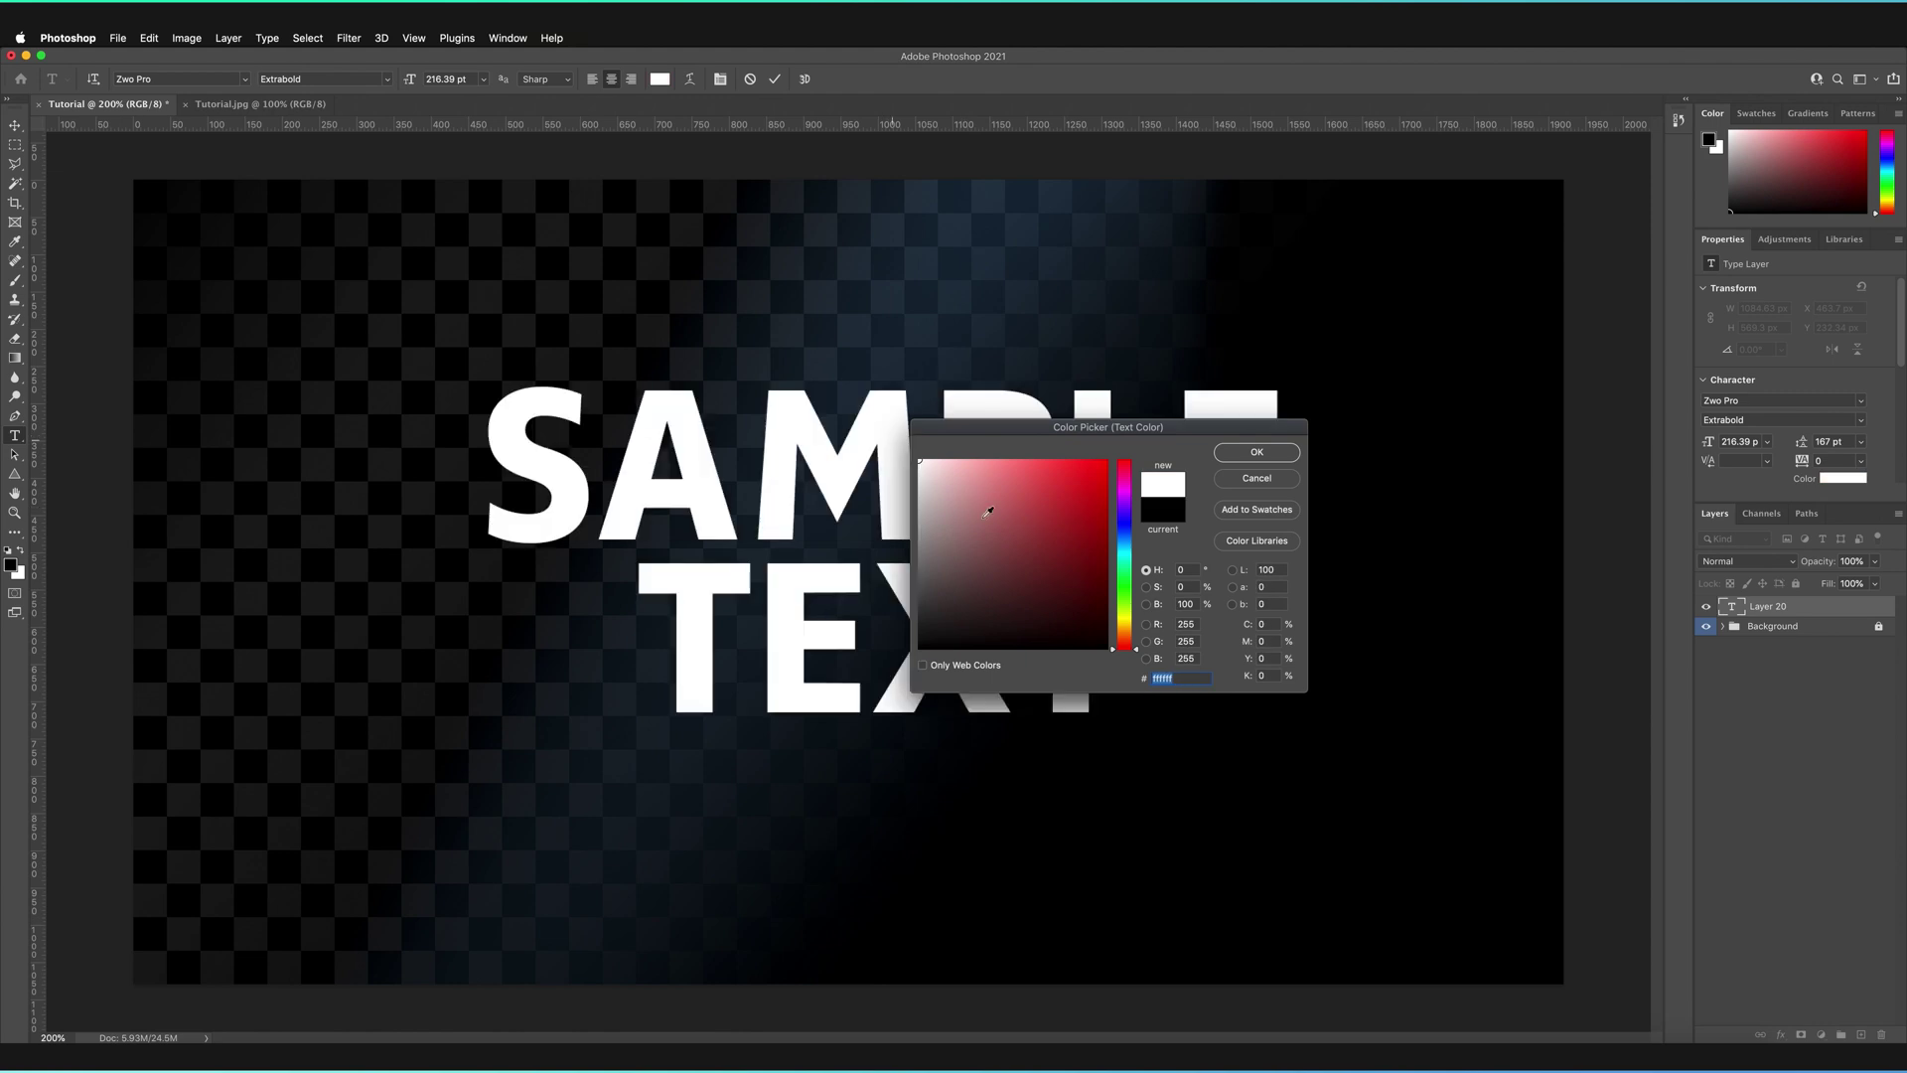
{"action": "left_click", "coordinate": [1257, 453]}
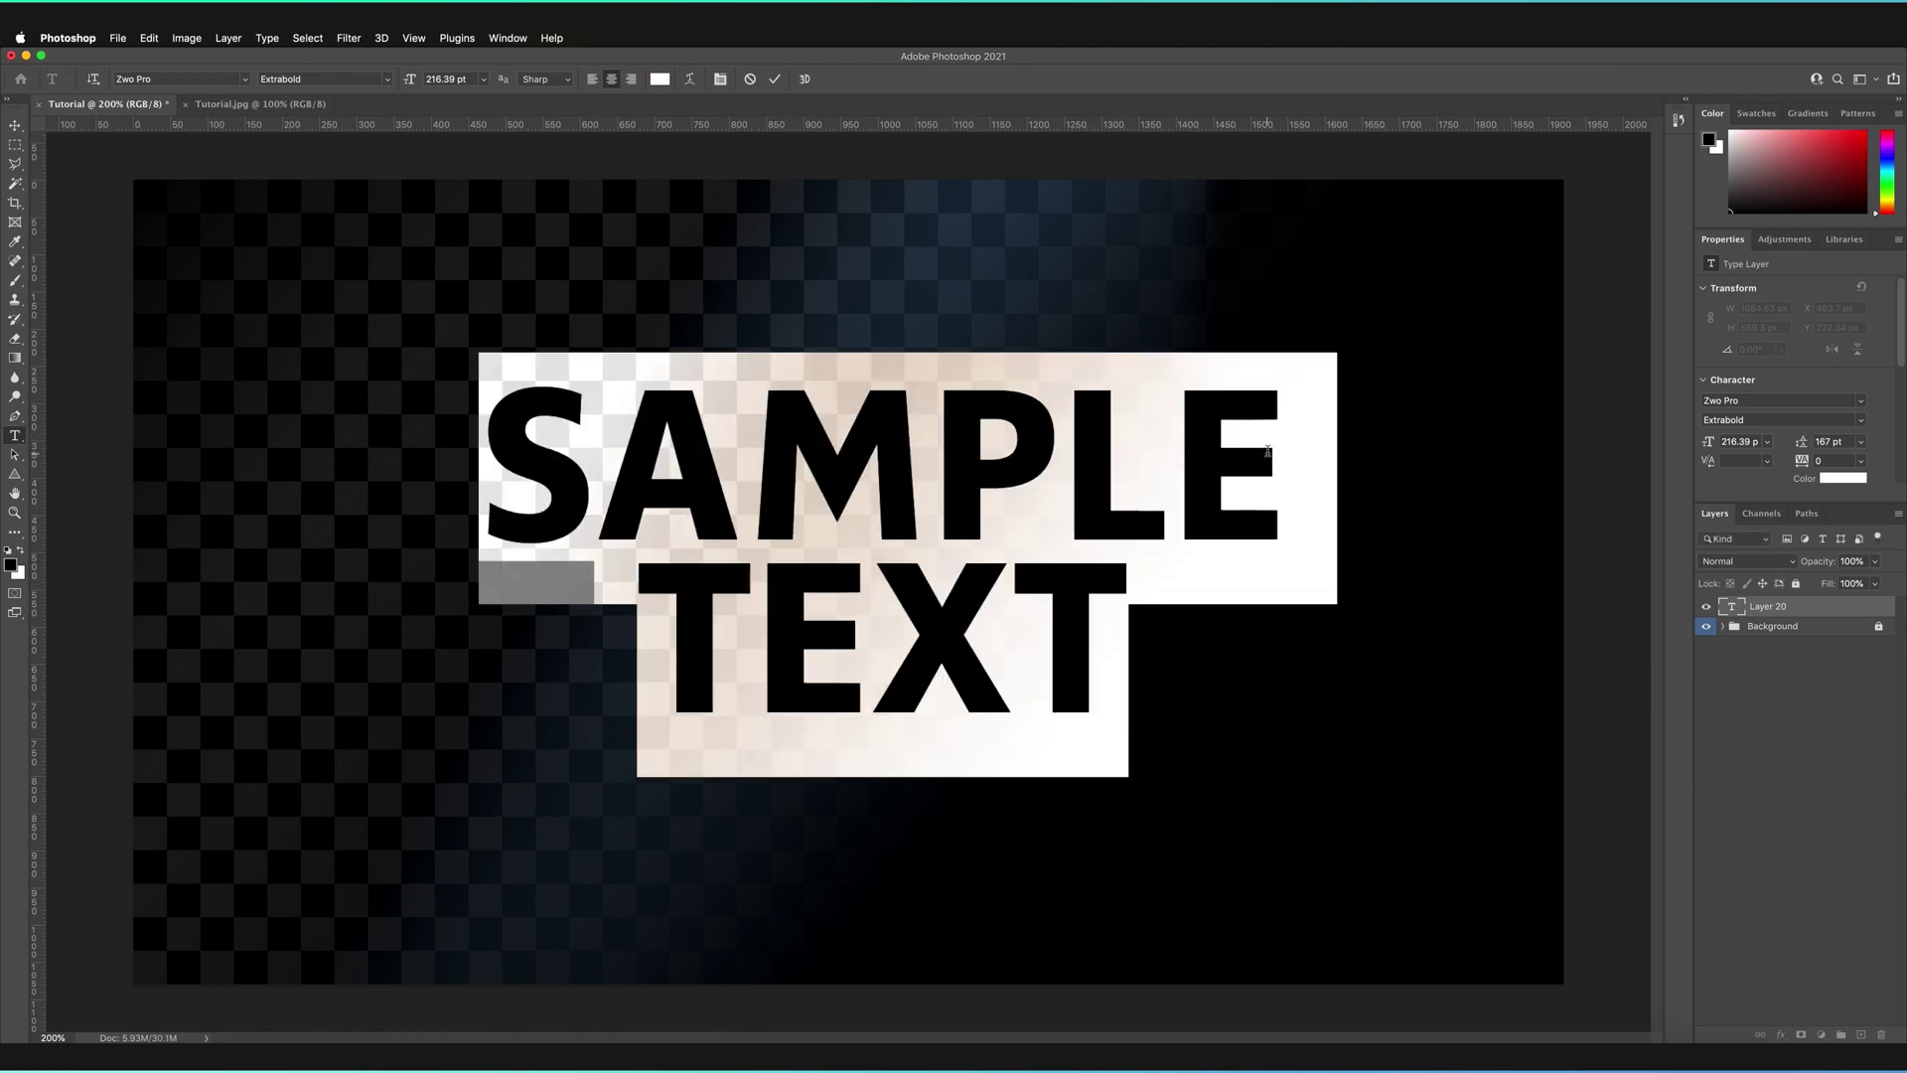
Switch the font style to Black and commit the text edit
{"action": "left_click", "coordinate": [394, 80]}
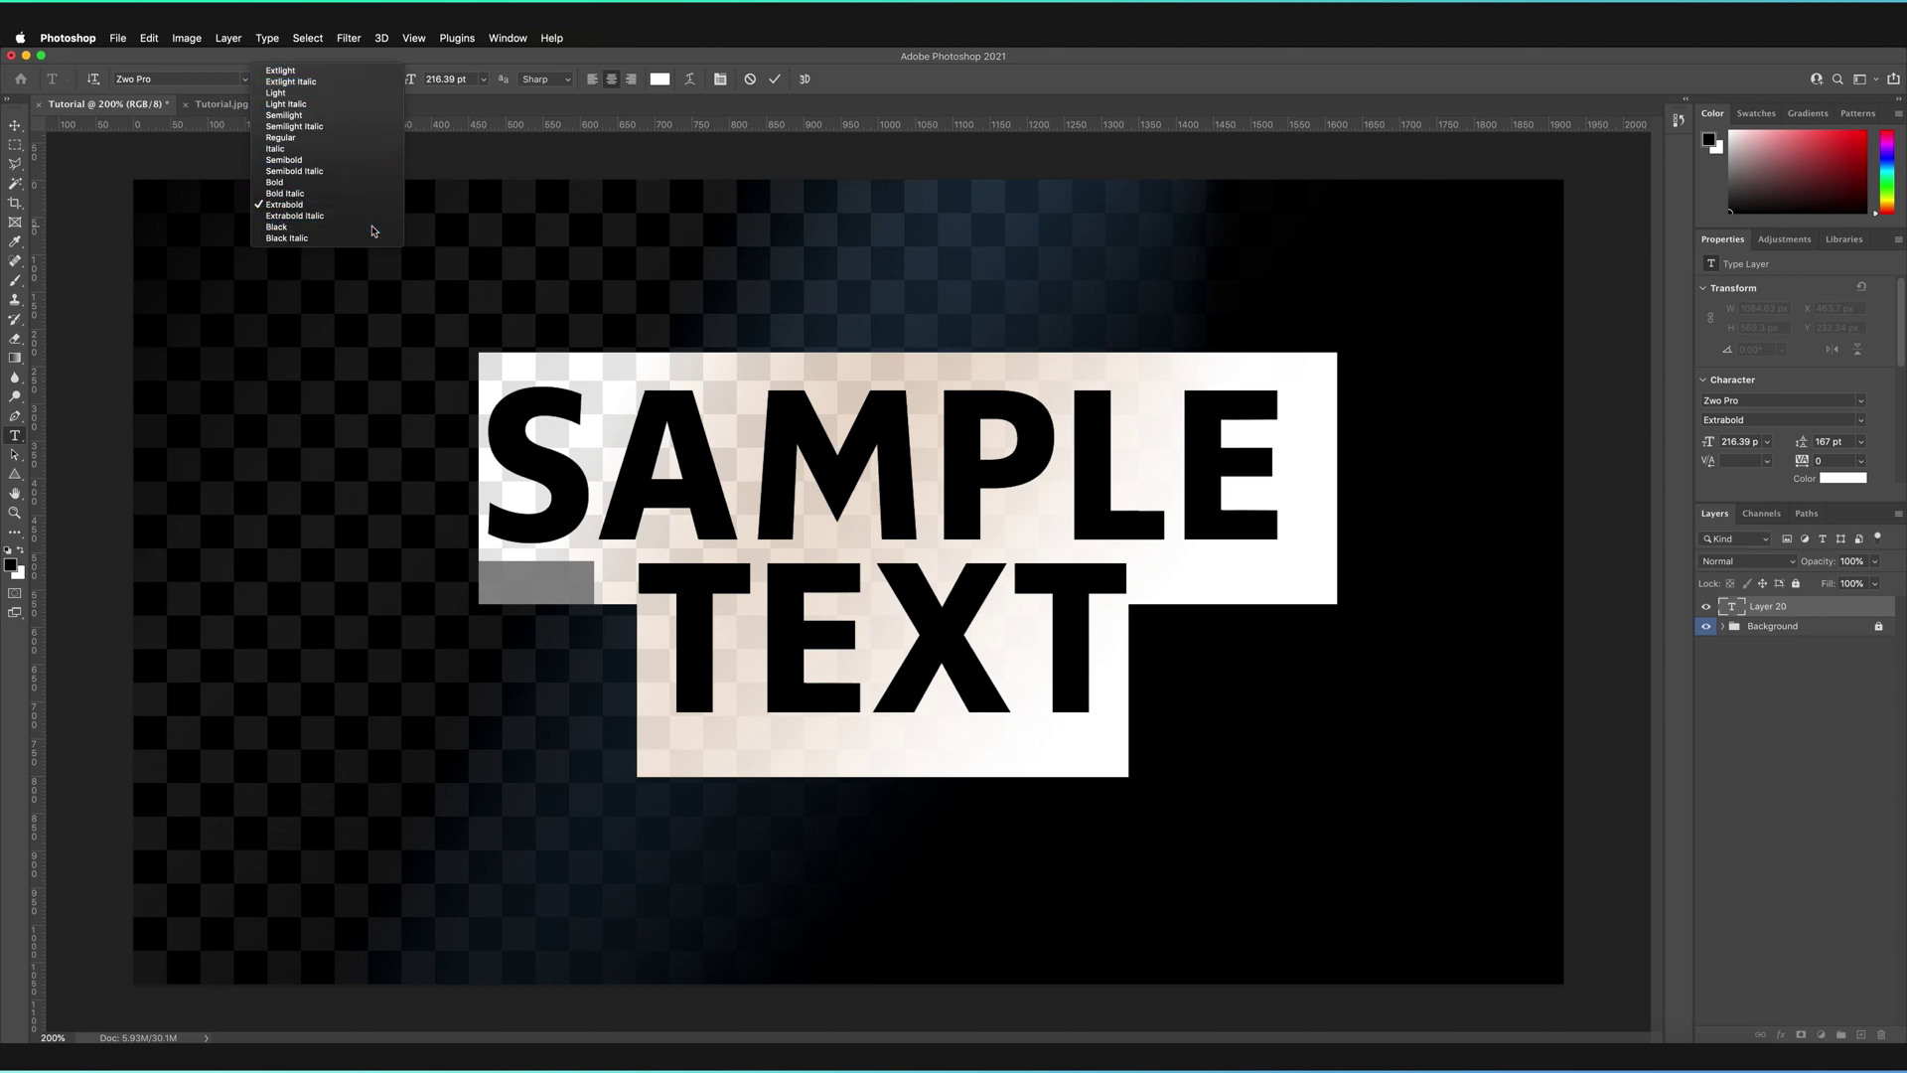
{"action": "left_click", "coordinate": [278, 227]}
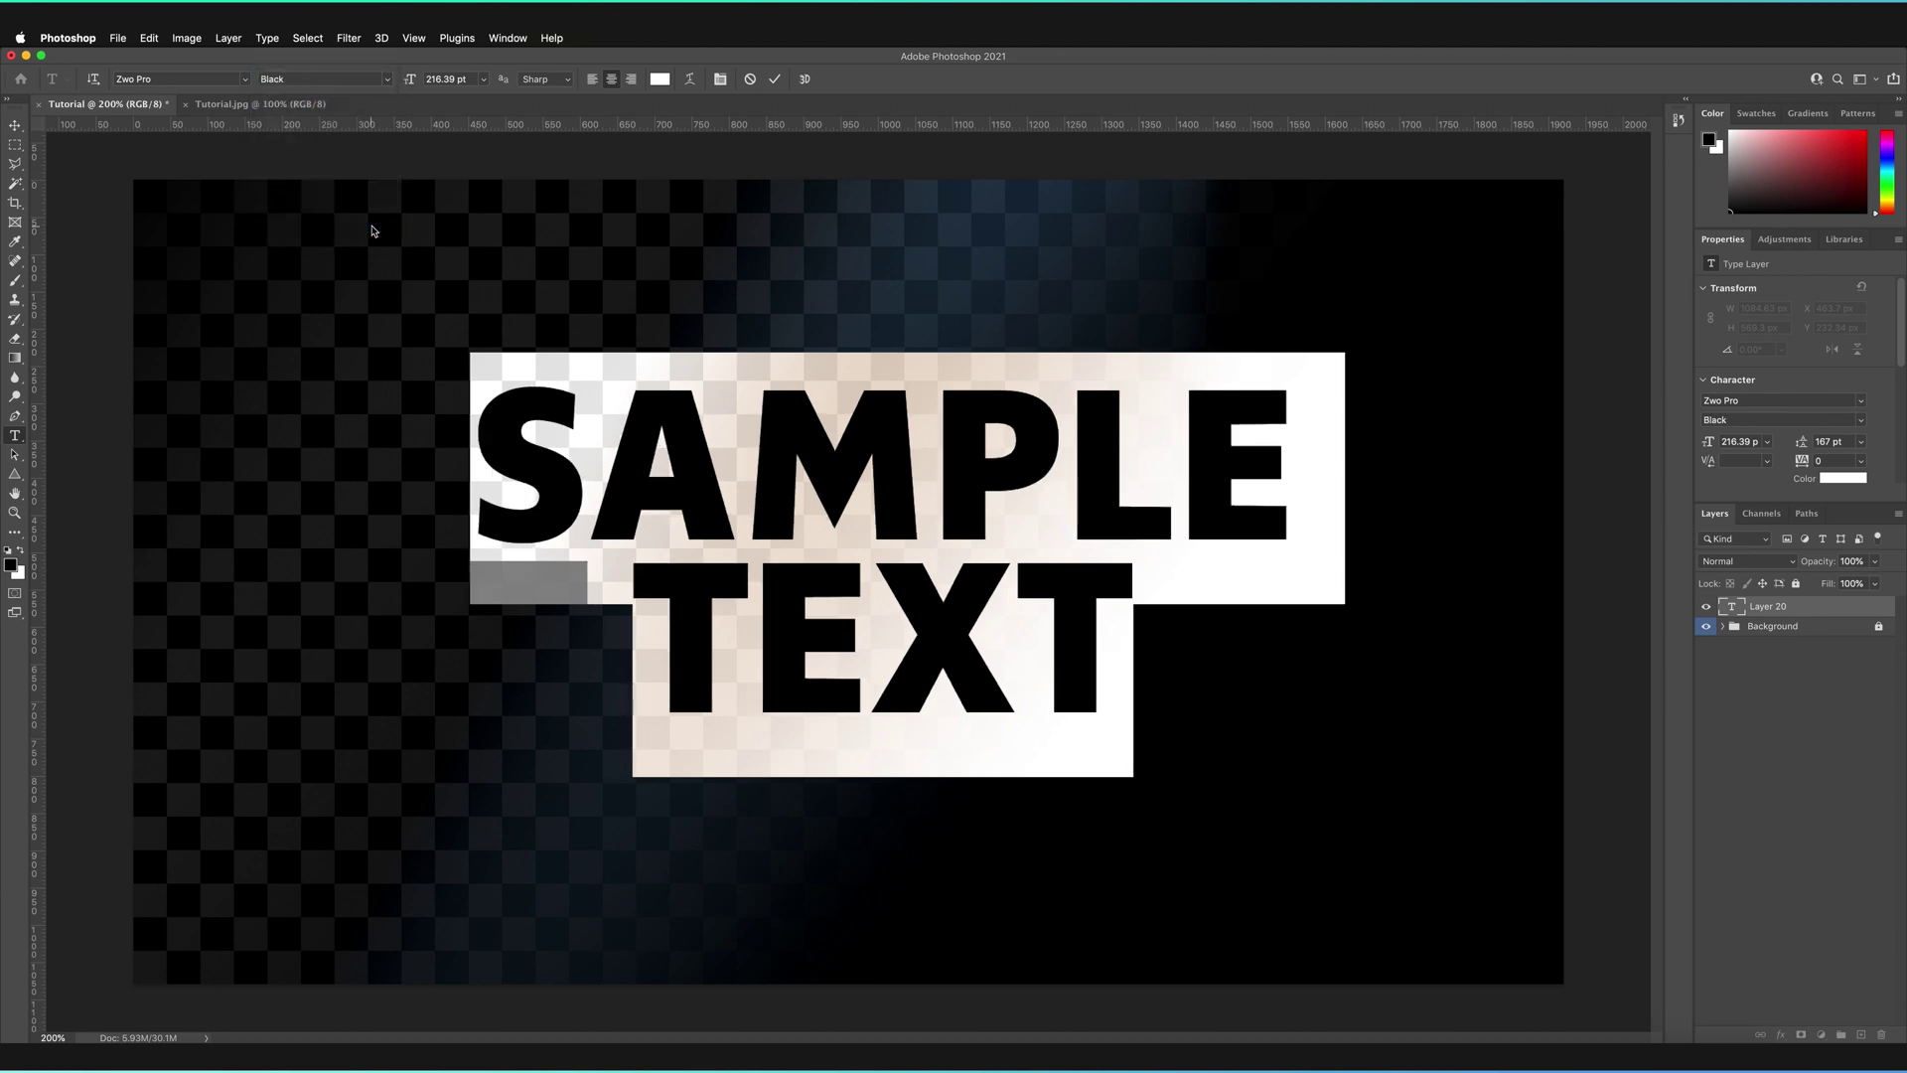
{"action": "left_click", "coordinate": [776, 79]}
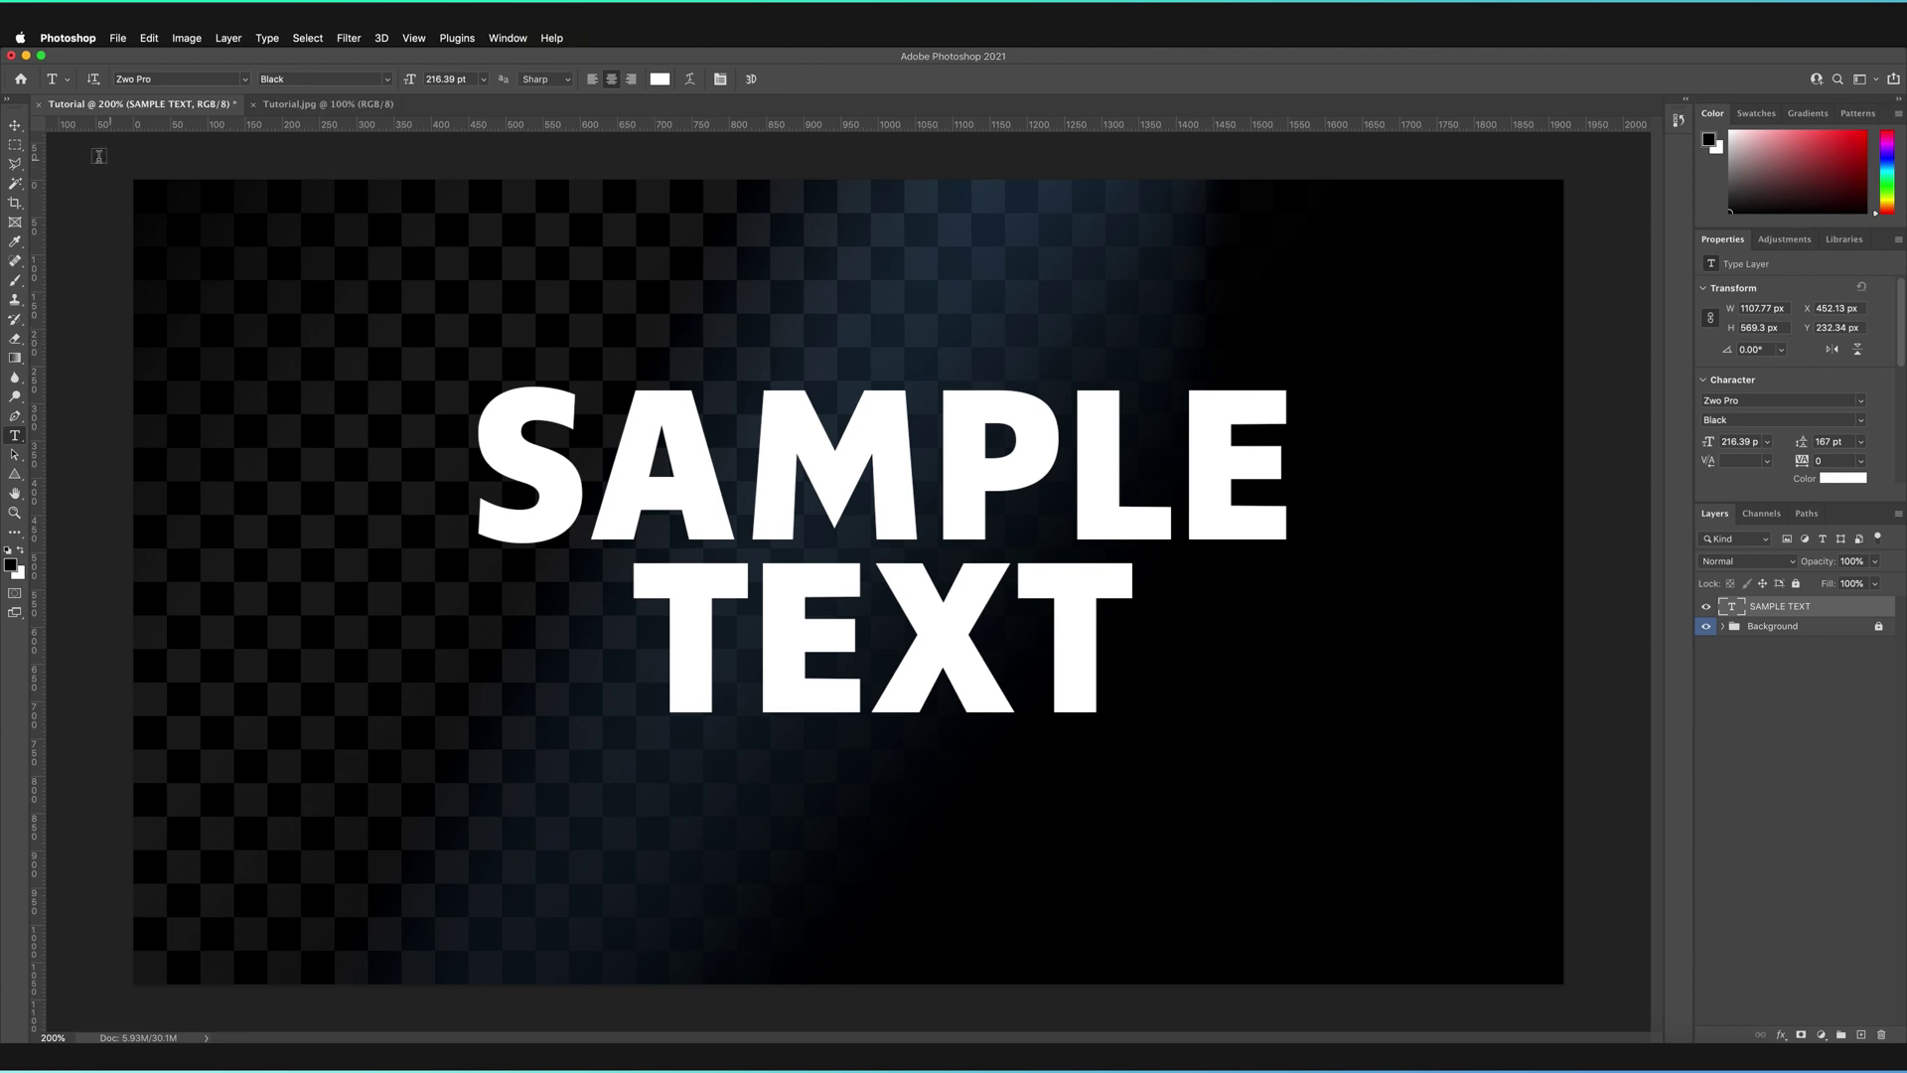
Nudge the SAMPLE TEXT layer slightly down and left with the Move tool
{"action": "left_click", "coordinate": [15, 127]}
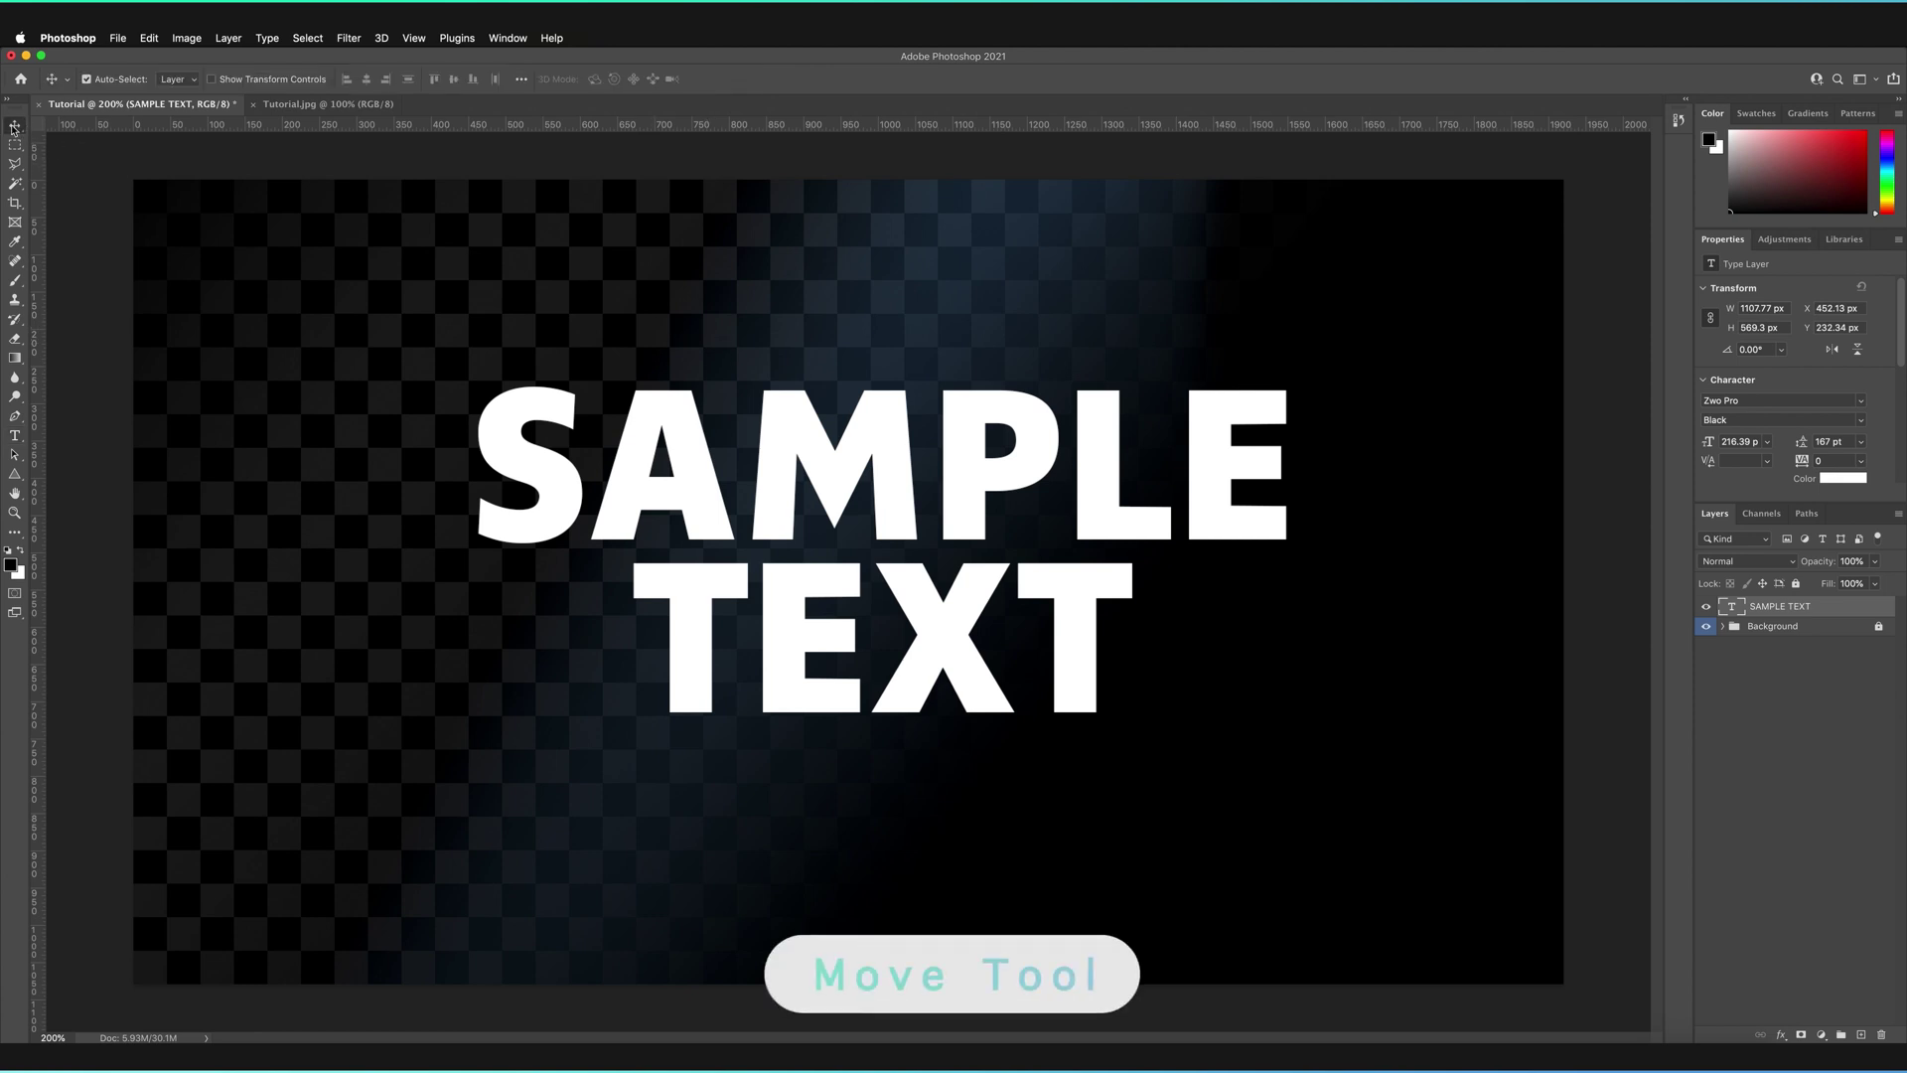
{"action": "left_click_drag", "start_coordinate": [957, 470], "coordinate": [924, 499]}
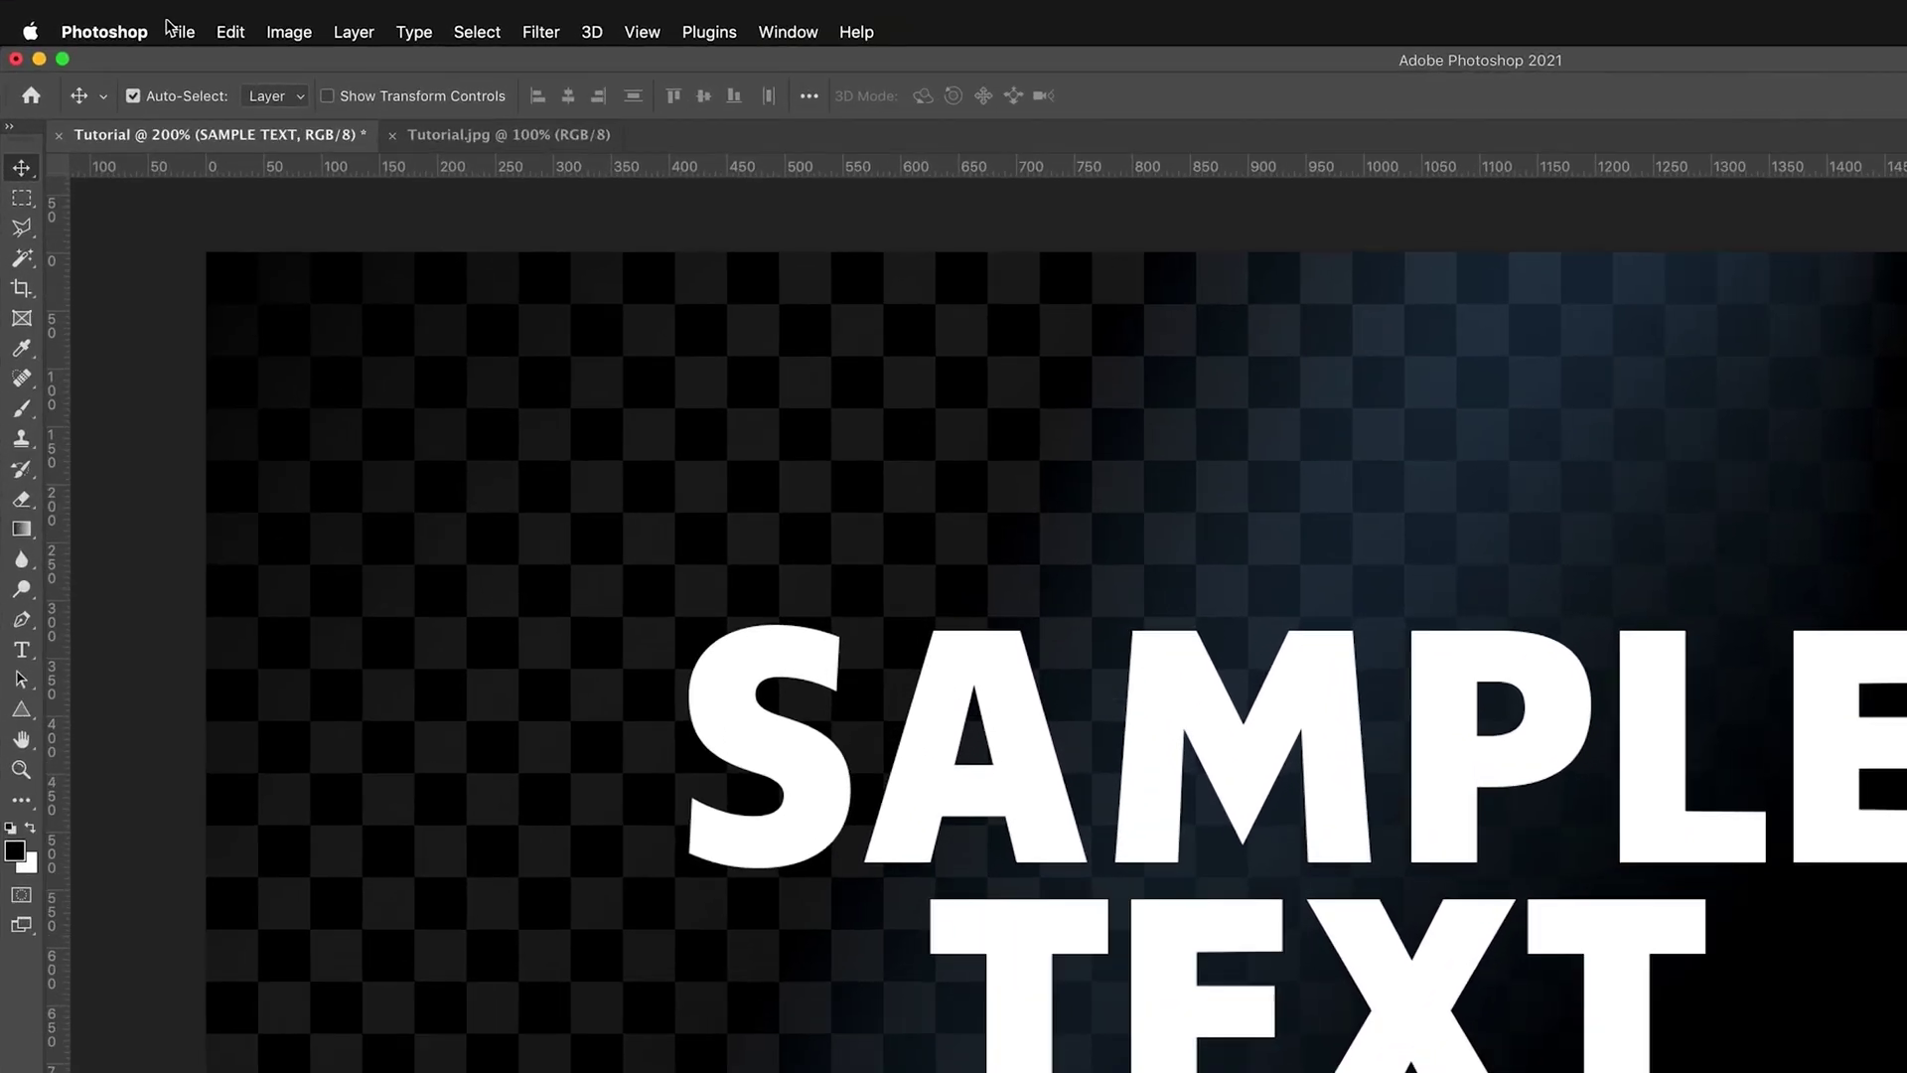
Drag the snowy landscape photo from its document onto the Tutorial canvas as a new layer
{"action": "left_click", "coordinate": [118, 38]}
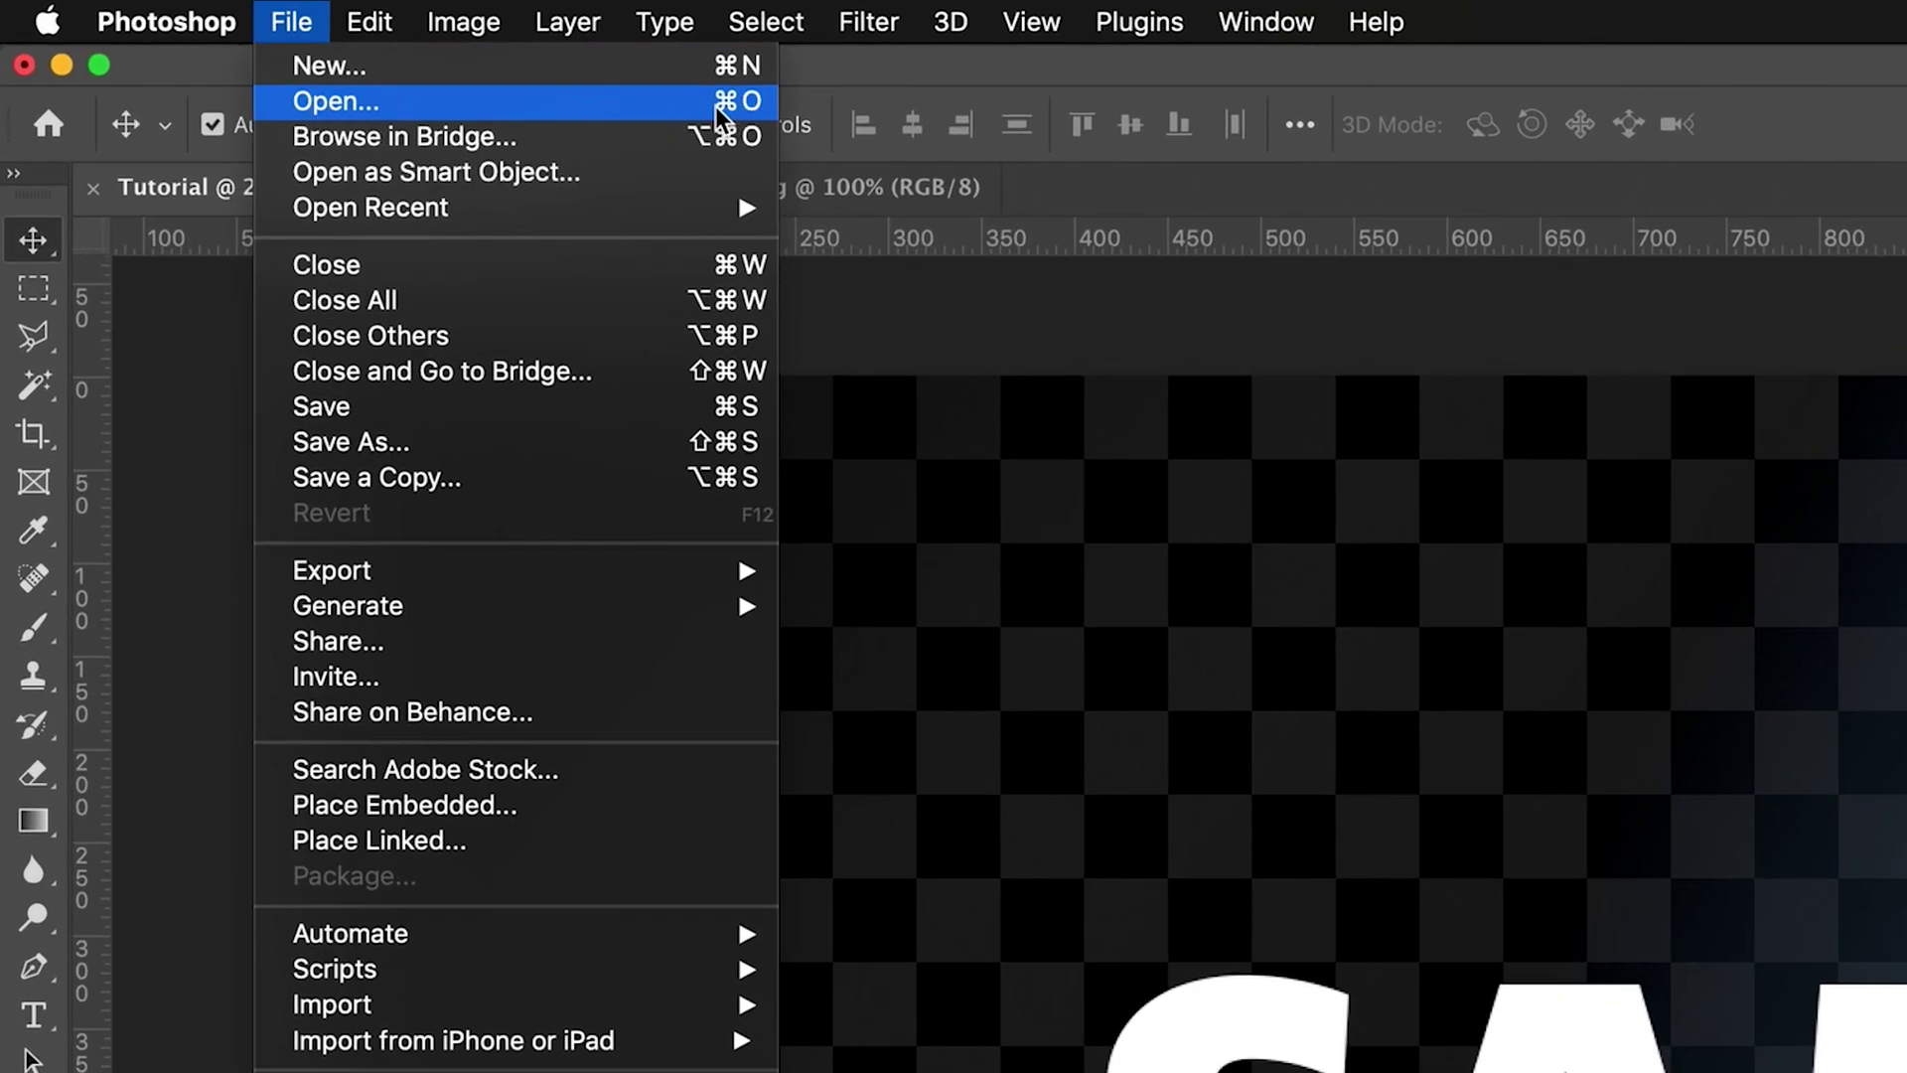
{"action": "left_click", "coordinate": [1281, 511]}
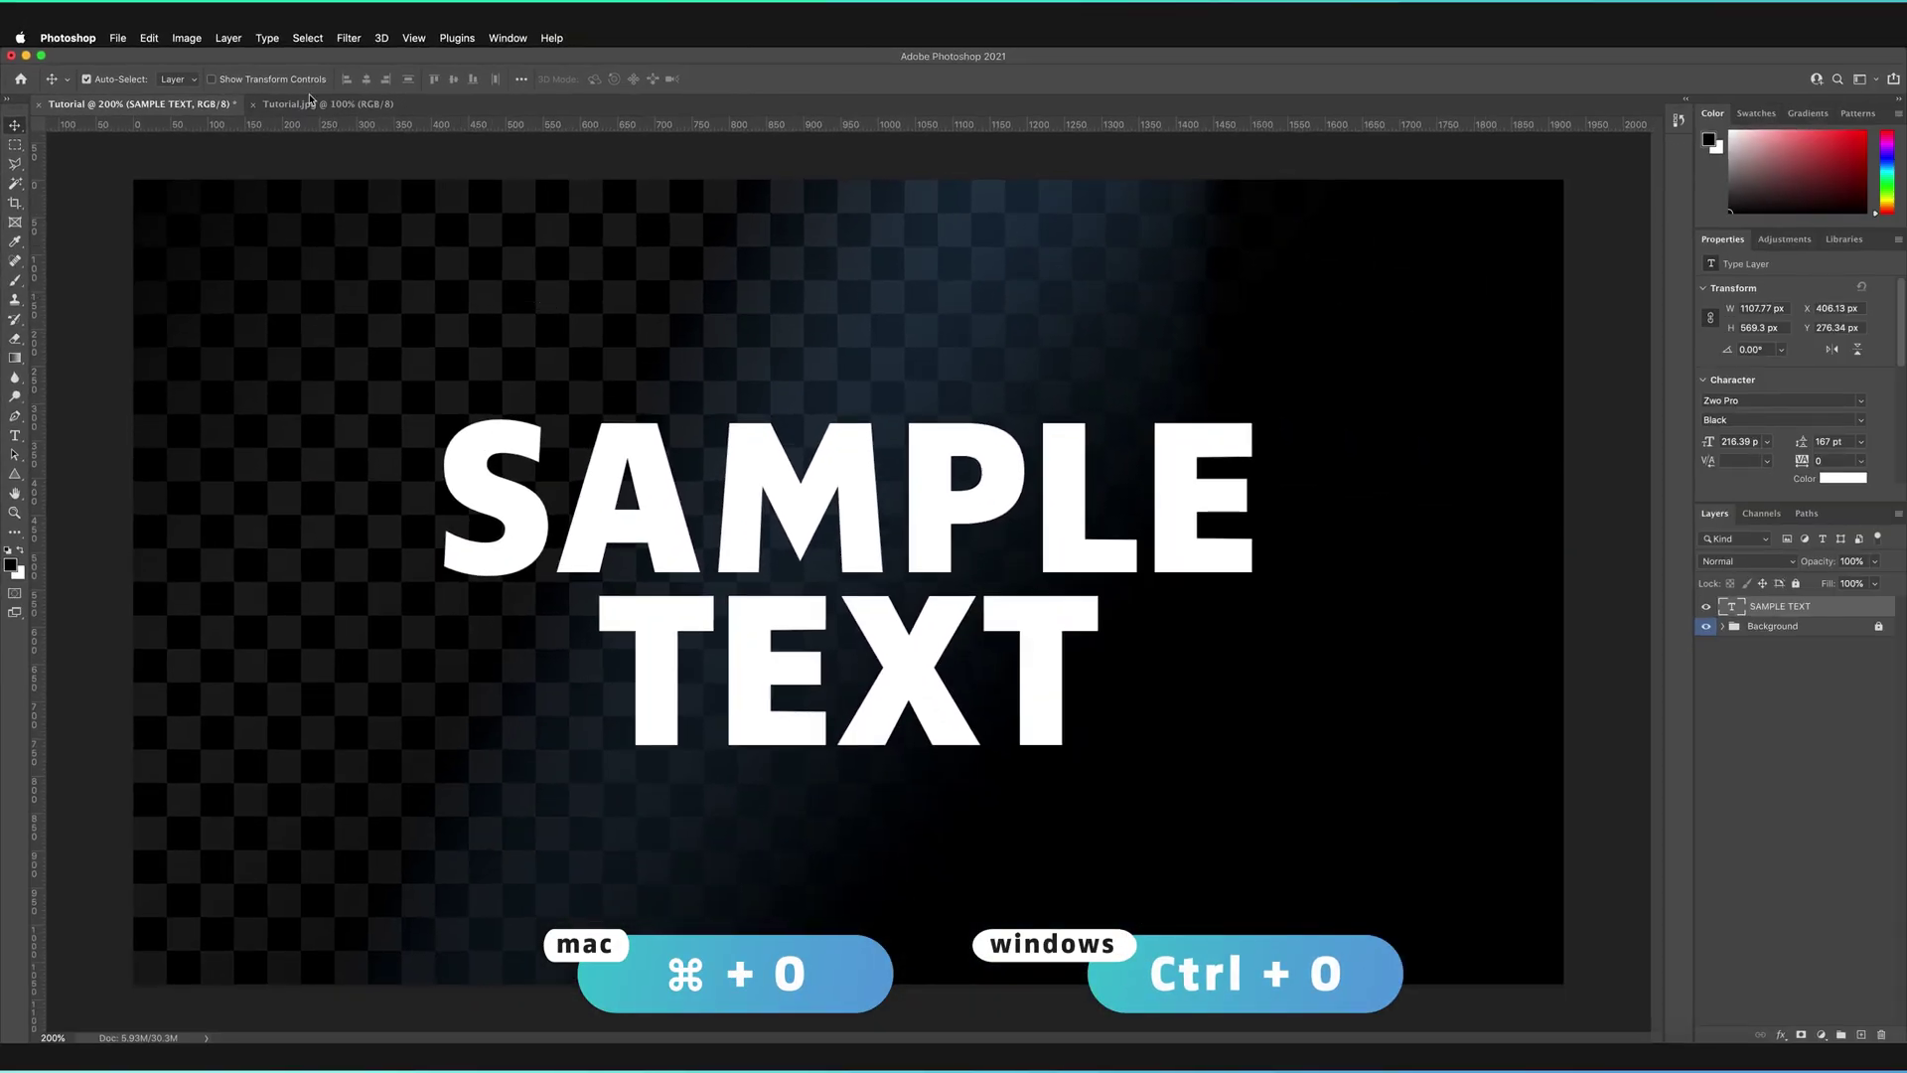
{"action": "left_click", "coordinate": [310, 104]}
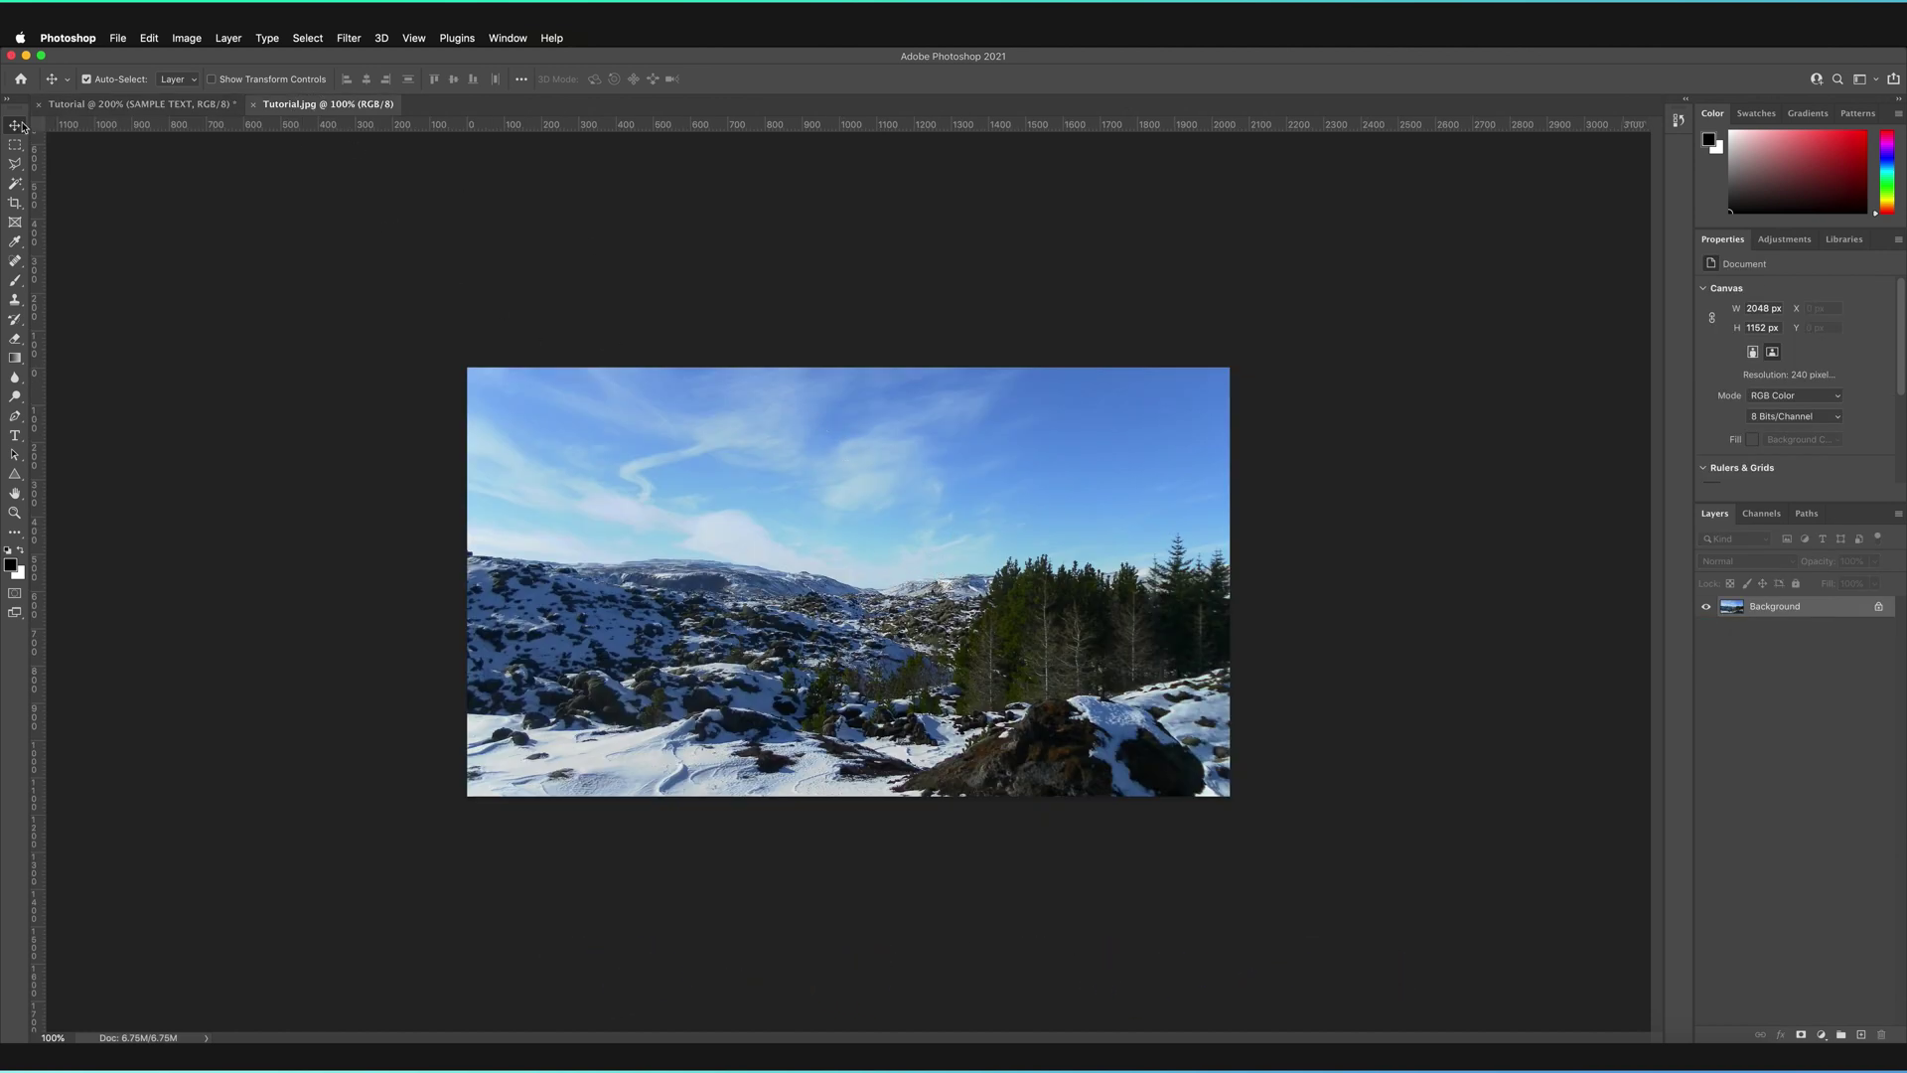
{"action": "mouse_move", "coordinate": [844, 516]}
{"action": "left_mouse_down"}
{"action": "mouse_move", "coordinate": [673, 472]}
{"action": "mouse_move", "coordinate": [333, 248]}
{"action": "mouse_move", "coordinate": [177, 109]}
{"action": "mouse_move", "coordinate": [317, 236]}
{"action": "mouse_move", "coordinate": [794, 542]}
{"action": "mouse_move", "coordinate": [884, 533]}
{"action": "mouse_move", "coordinate": [860, 532]}
{"action": "mouse_move", "coordinate": [889, 560]}
{"action": "mouse_move", "coordinate": [844, 616]}
{"action": "mouse_move", "coordinate": [819, 587]}
{"action": "mouse_move", "coordinate": [841, 549]}
{"action": "left_mouse_up"}
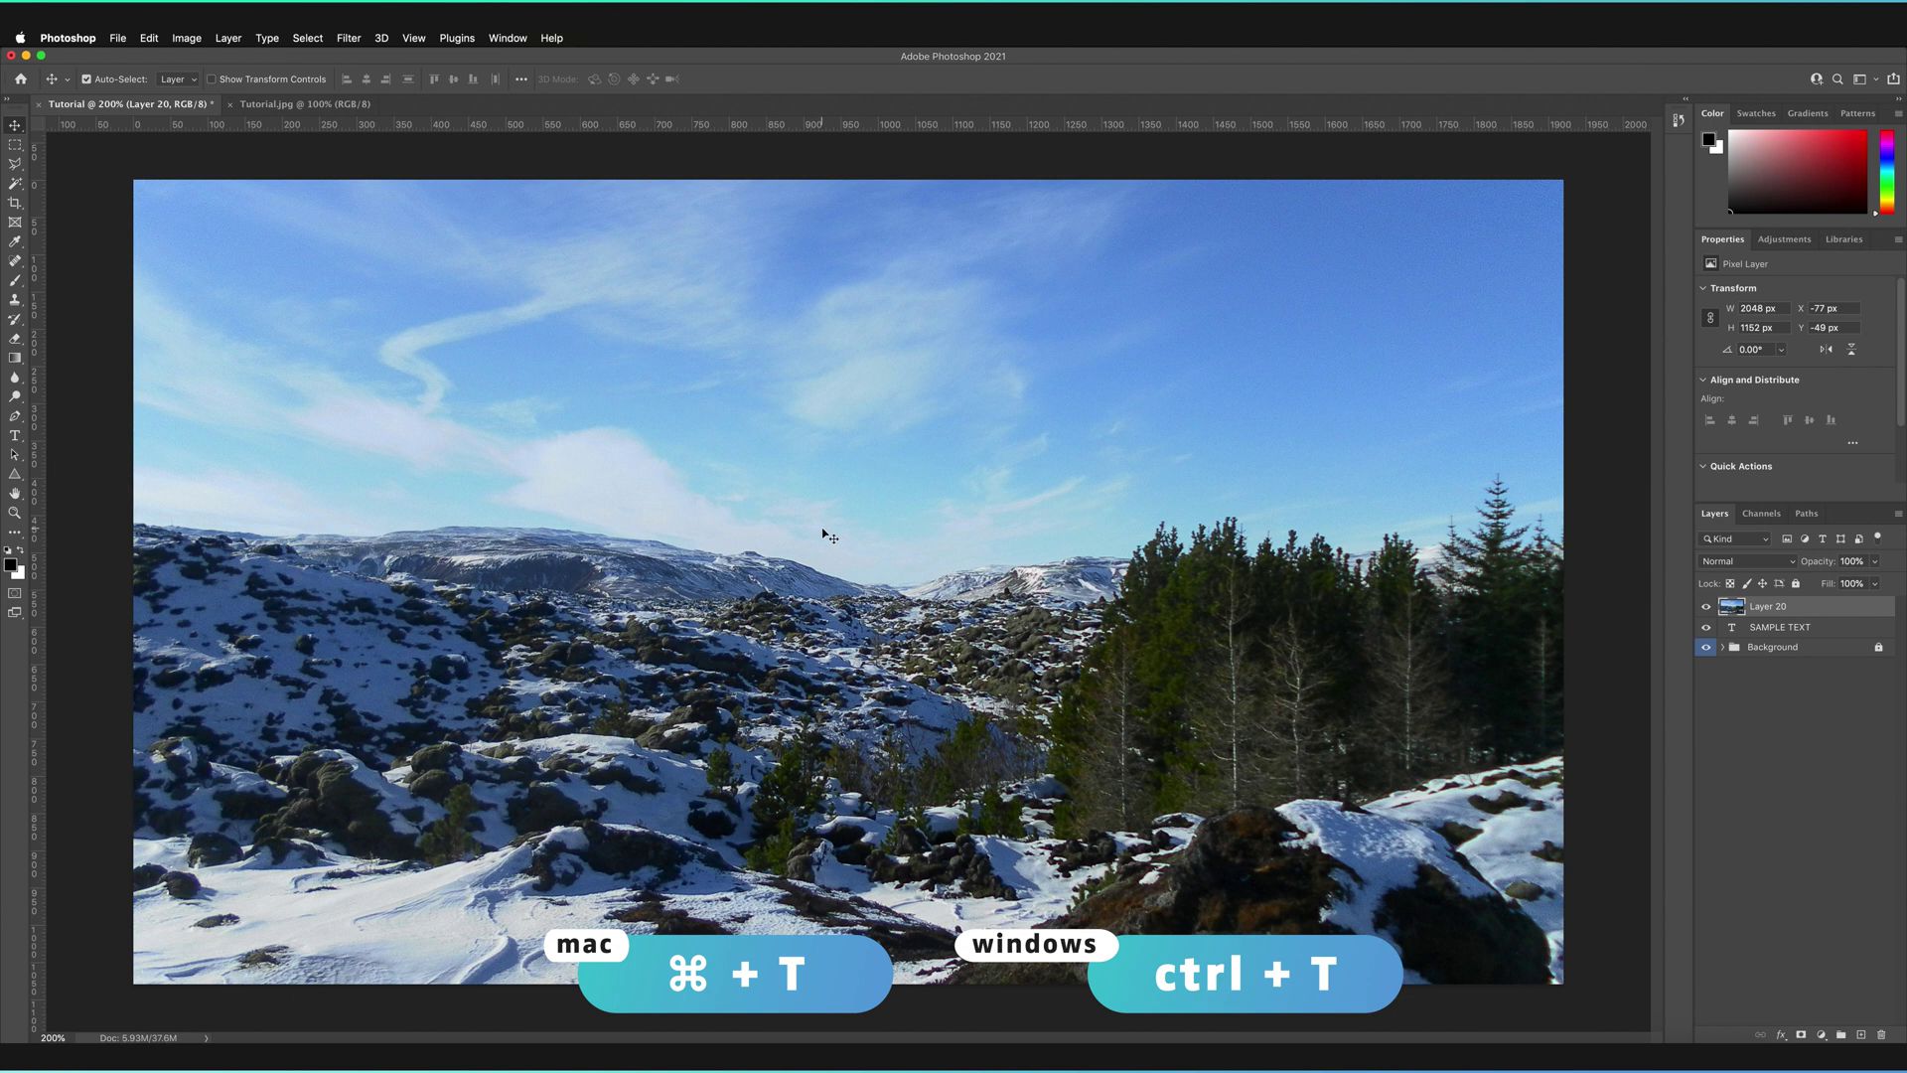
Free-transform the landscape layer, narrowing it from both sides to 1108×624 px
{"action": "key", "text": "super+t"}
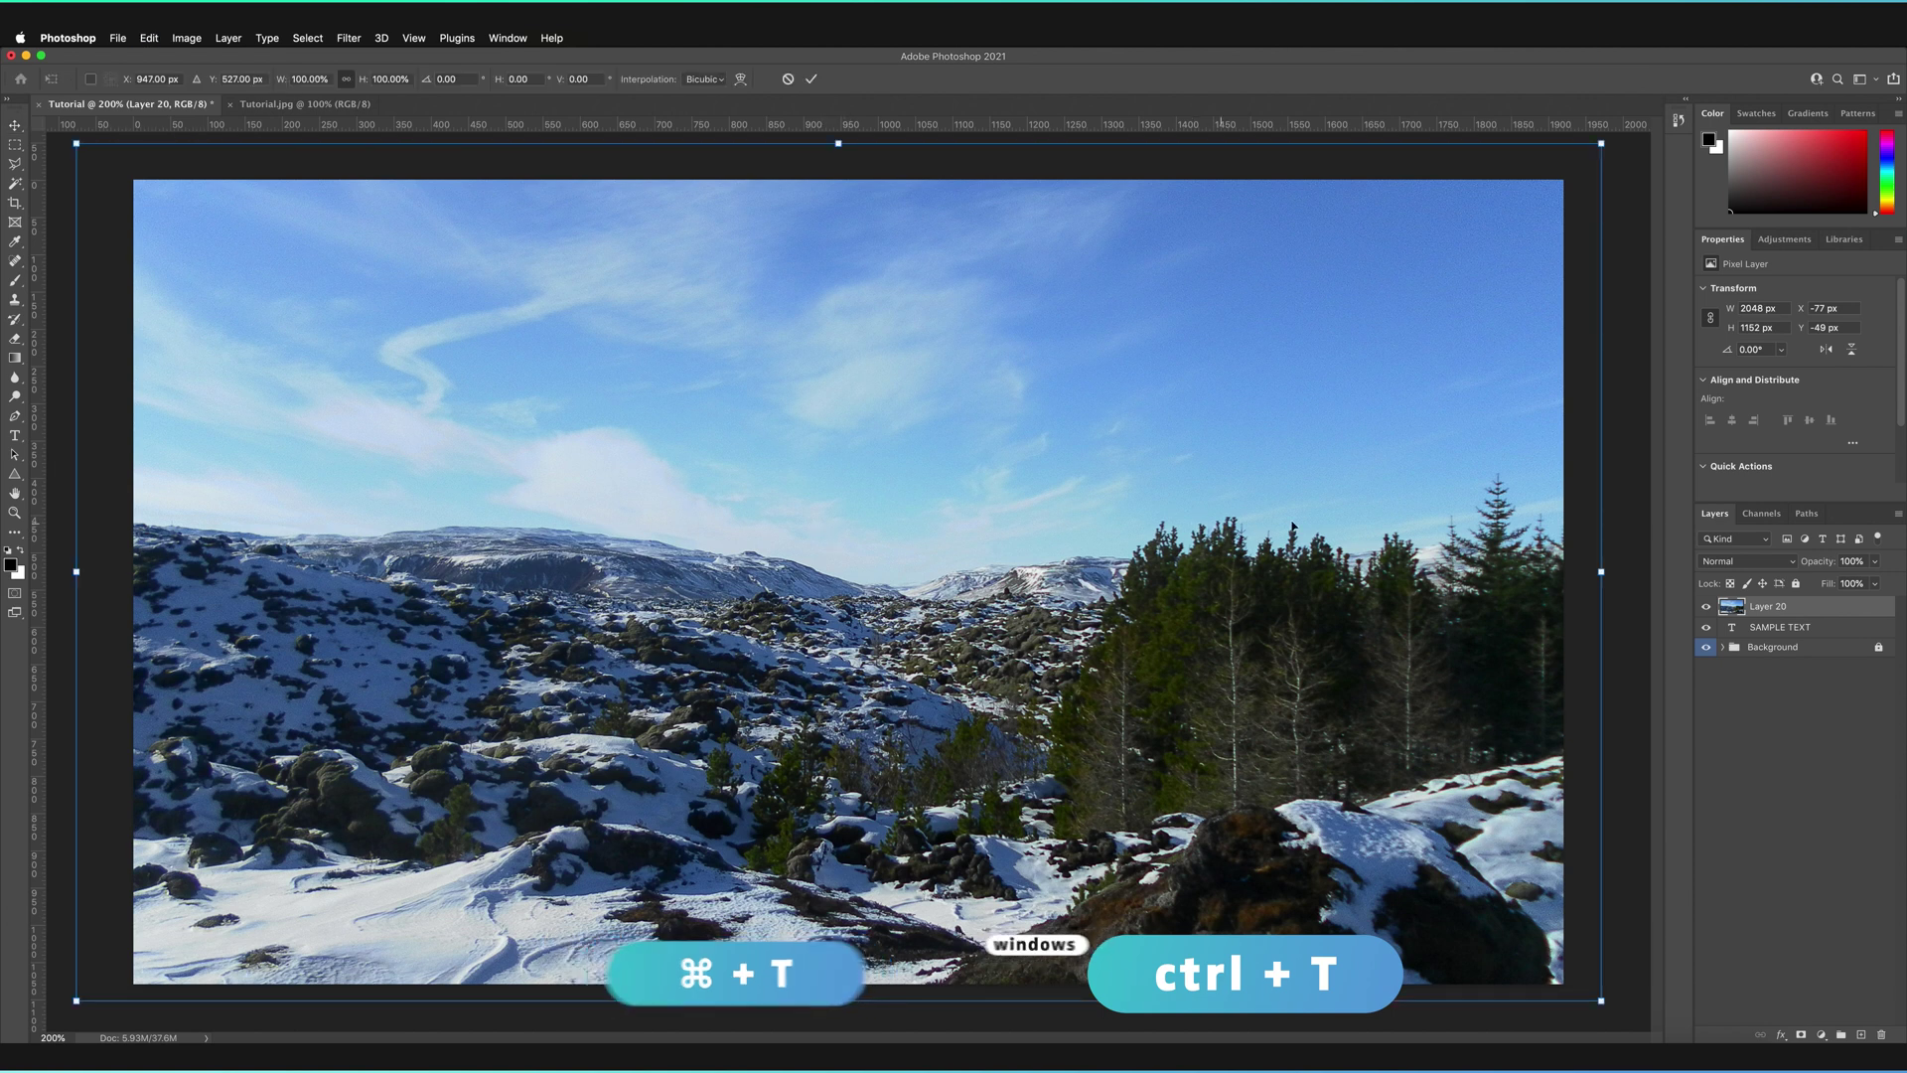
{"action": "left_click_drag", "start_coordinate": [1602, 571], "coordinate": [1377, 572]}
{"action": "left_click_drag", "start_coordinate": [75, 573], "coordinate": [435, 553]}
{"action": "left_click_drag", "start_coordinate": [1379, 571], "coordinate": [1271, 566]}
{"action": "left_click", "coordinate": [812, 80]}
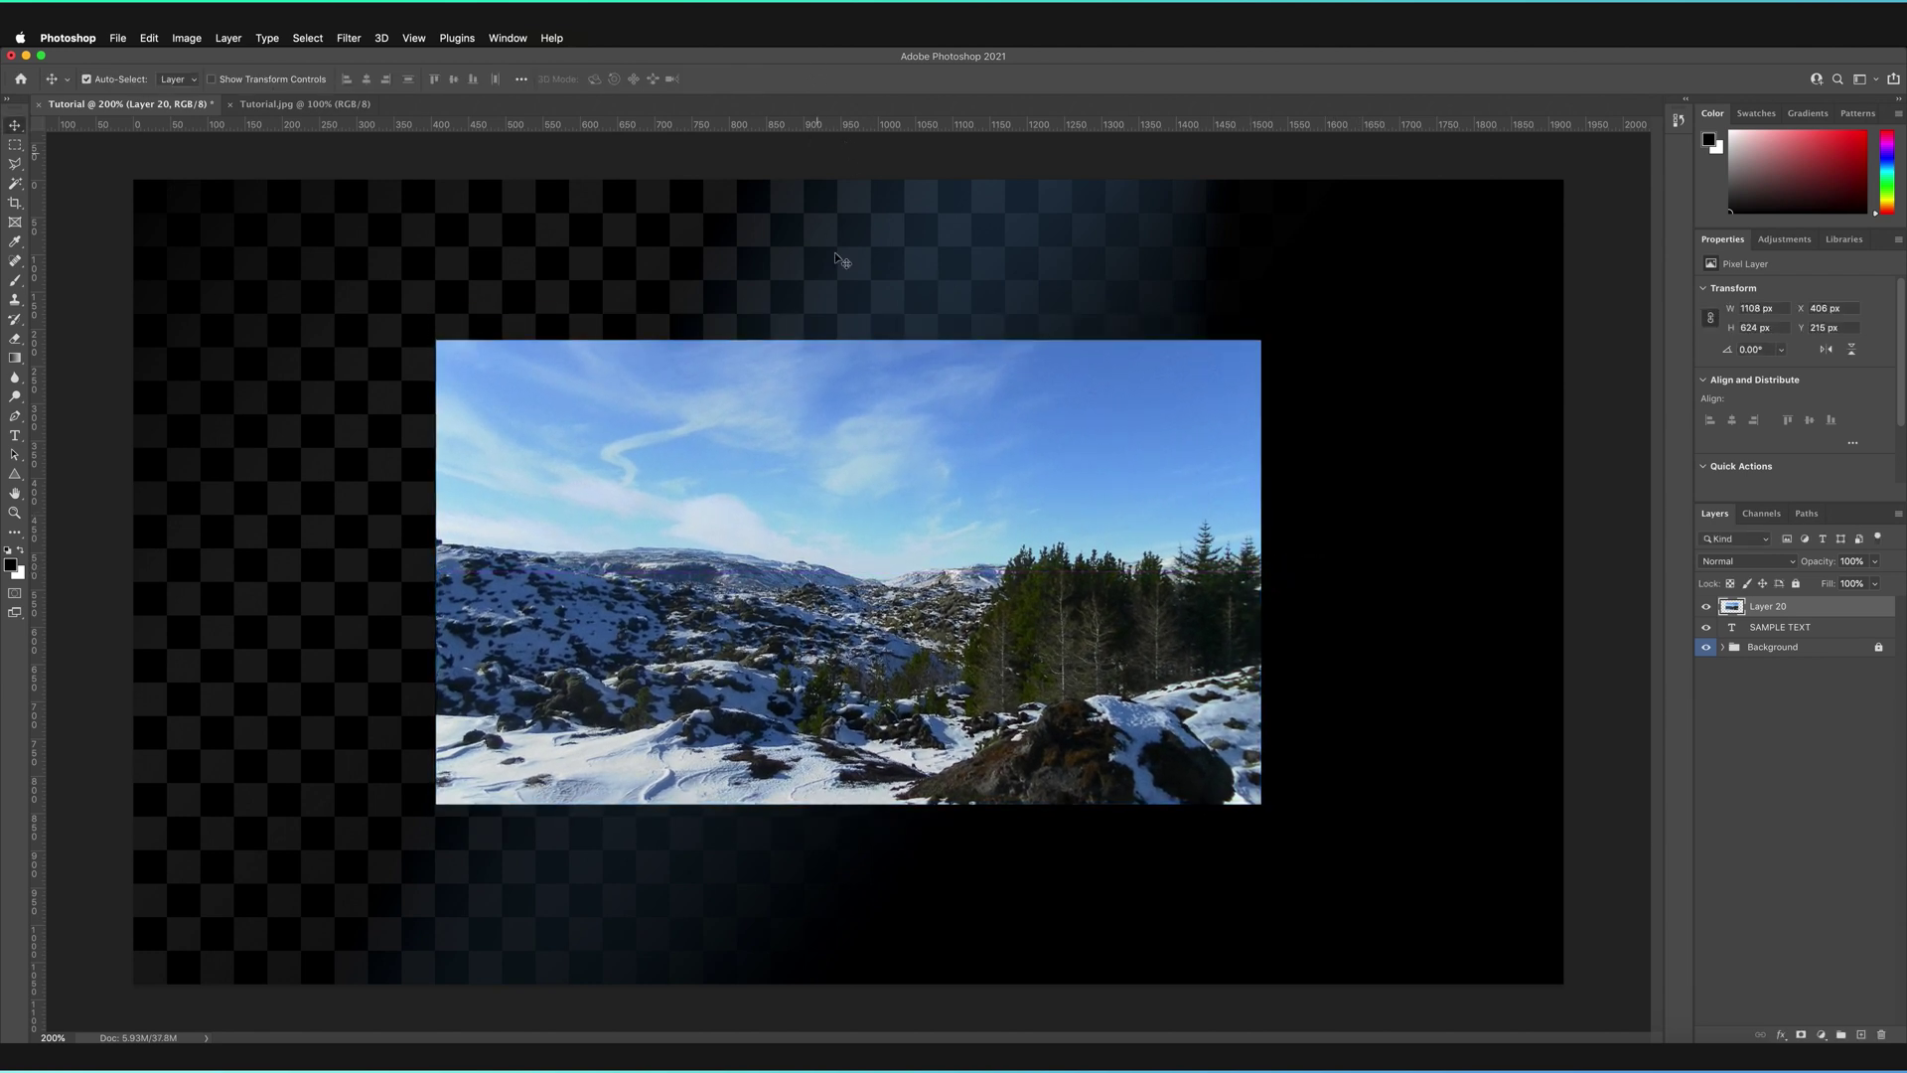
Drag the landscape photo up about 34 px so it sits over the text
{"action": "left_click_drag", "start_coordinate": [932, 585], "coordinate": [943, 549]}
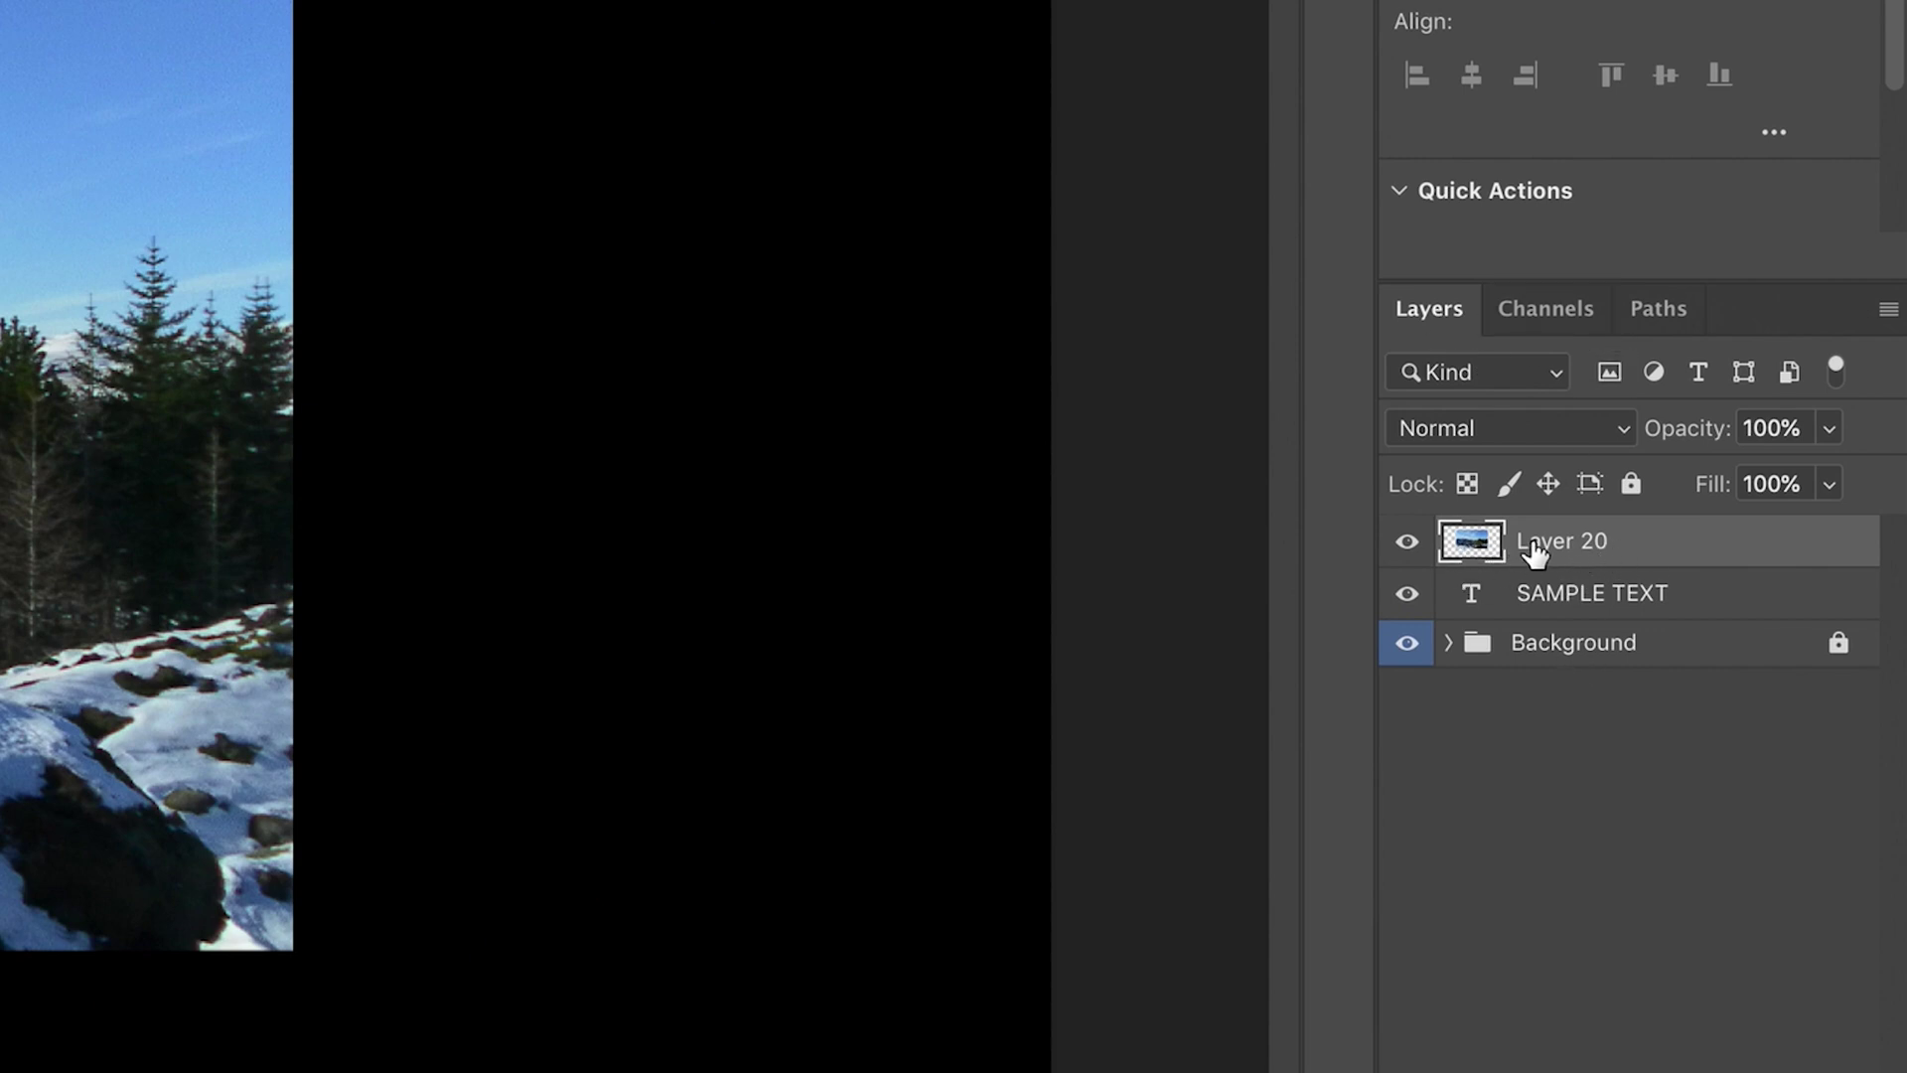
Rename Layer 20 to 'Image' and make it a clipping mask on SAMPLE TEXT
{"action": "double_click", "coordinate": [1580, 545]}
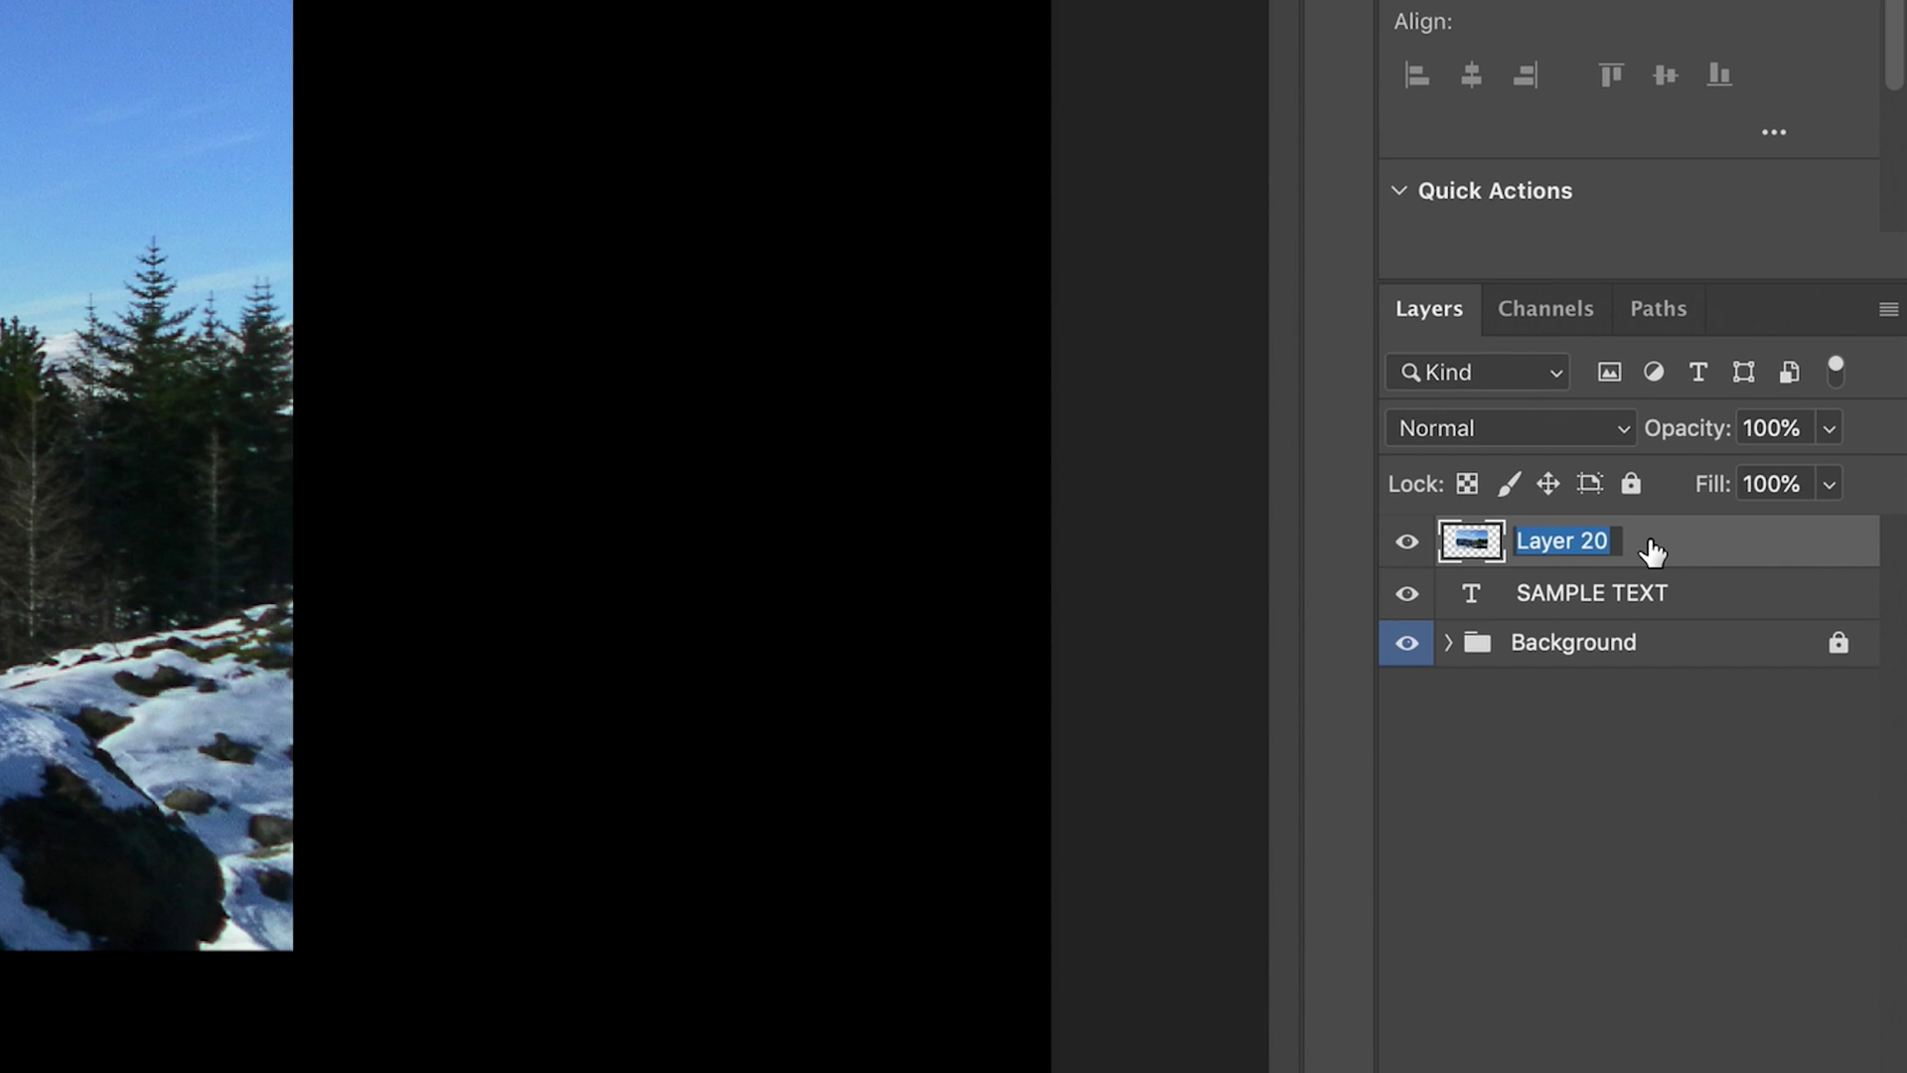
{"action": "key", "text": "BackSpace"}
{"action": "type", "text": "Image"}
{"action": "key", "text": "Return"}
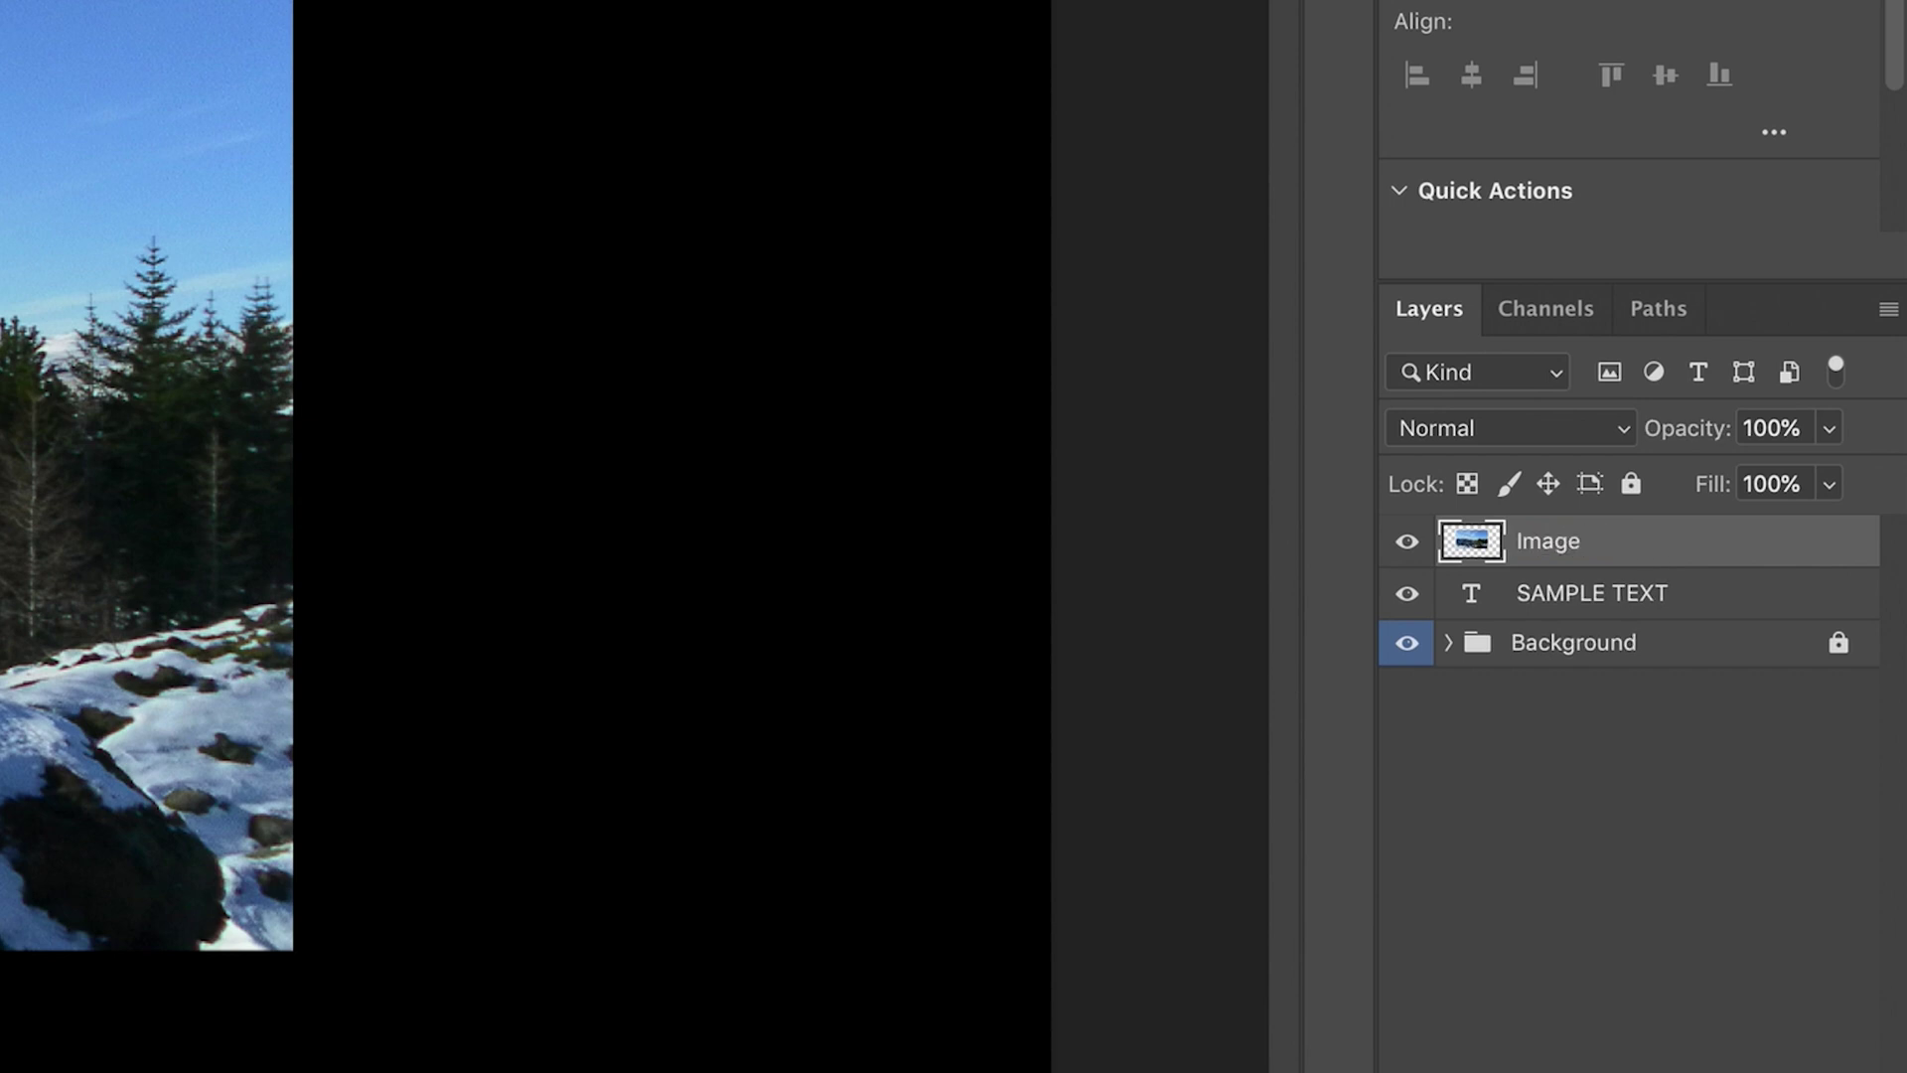
{"action": "left_click", "coordinate": [1579, 556], "text": "alt"}
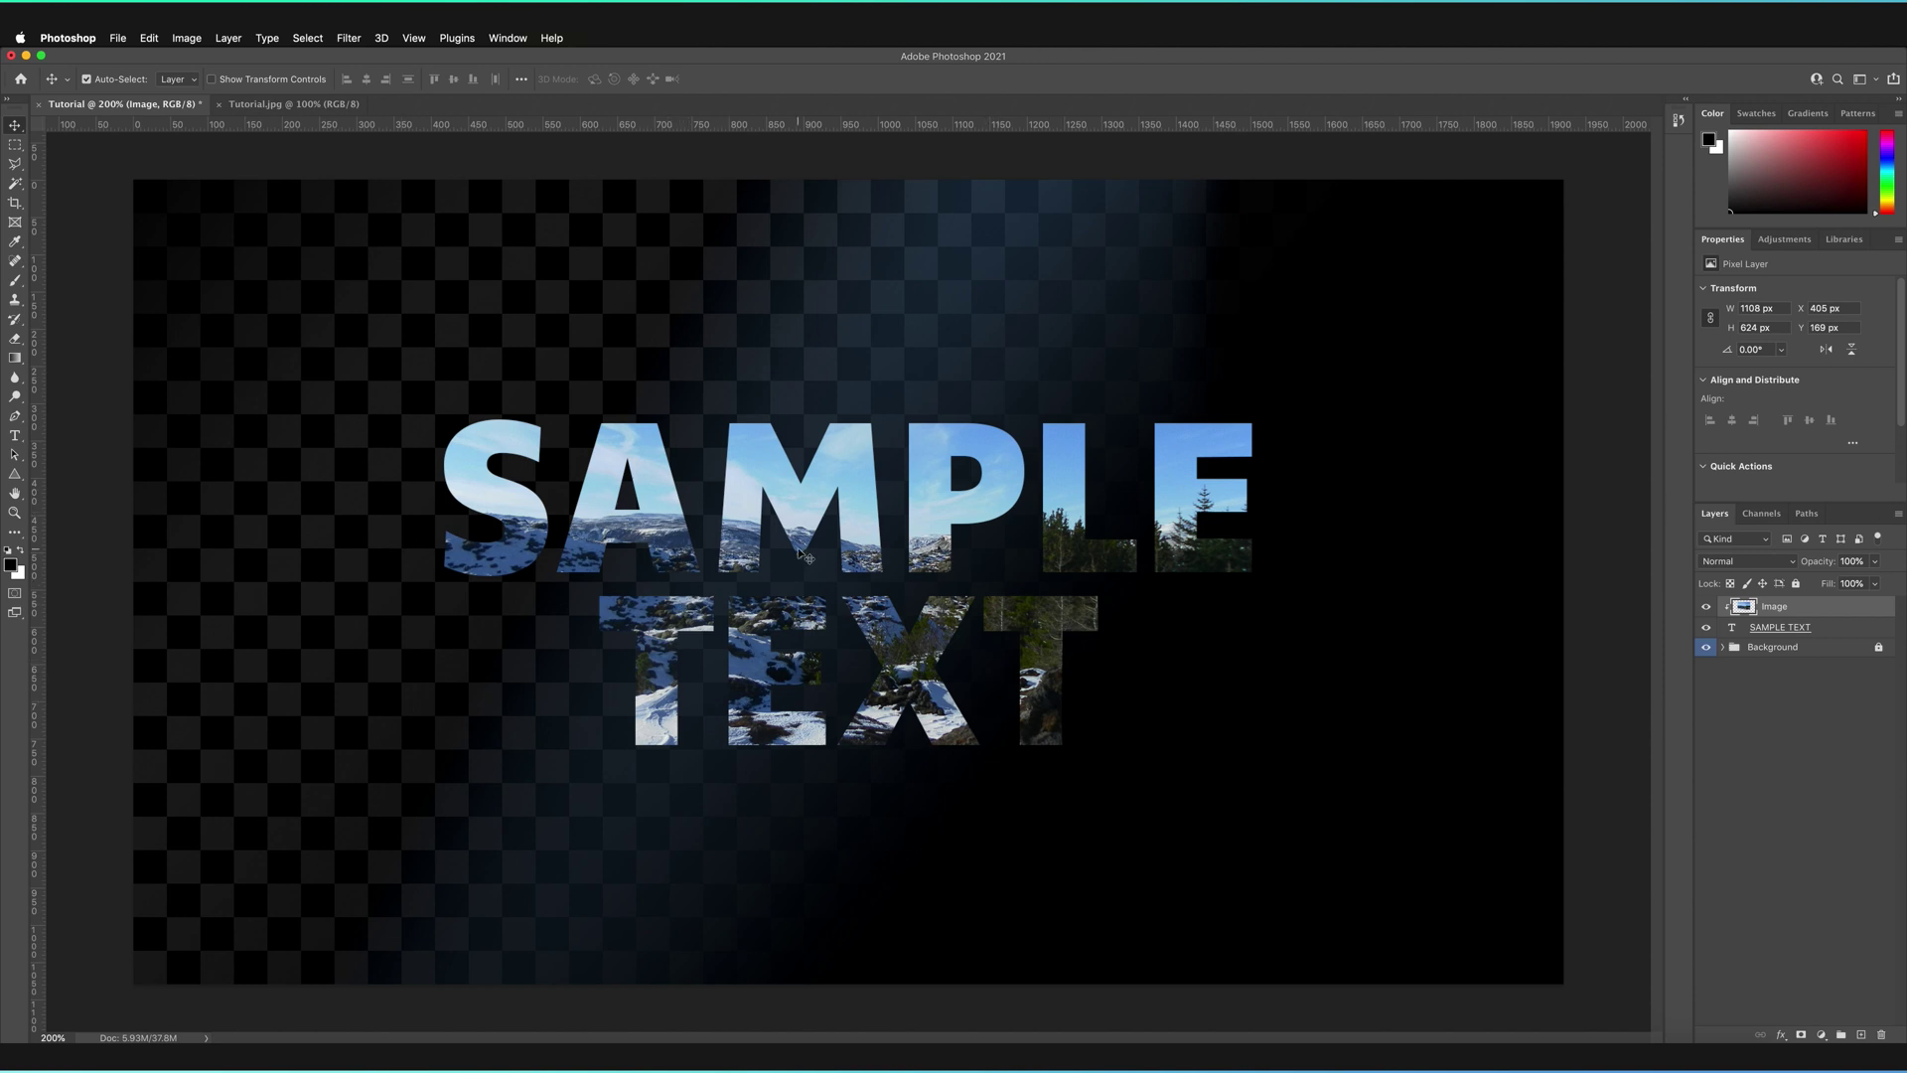
Drag the clipped photo down to Y 215 px so sky fills SAMPLE and hills fill TEXT
{"action": "left_click_drag", "start_coordinate": [870, 548], "coordinate": [870, 588]}
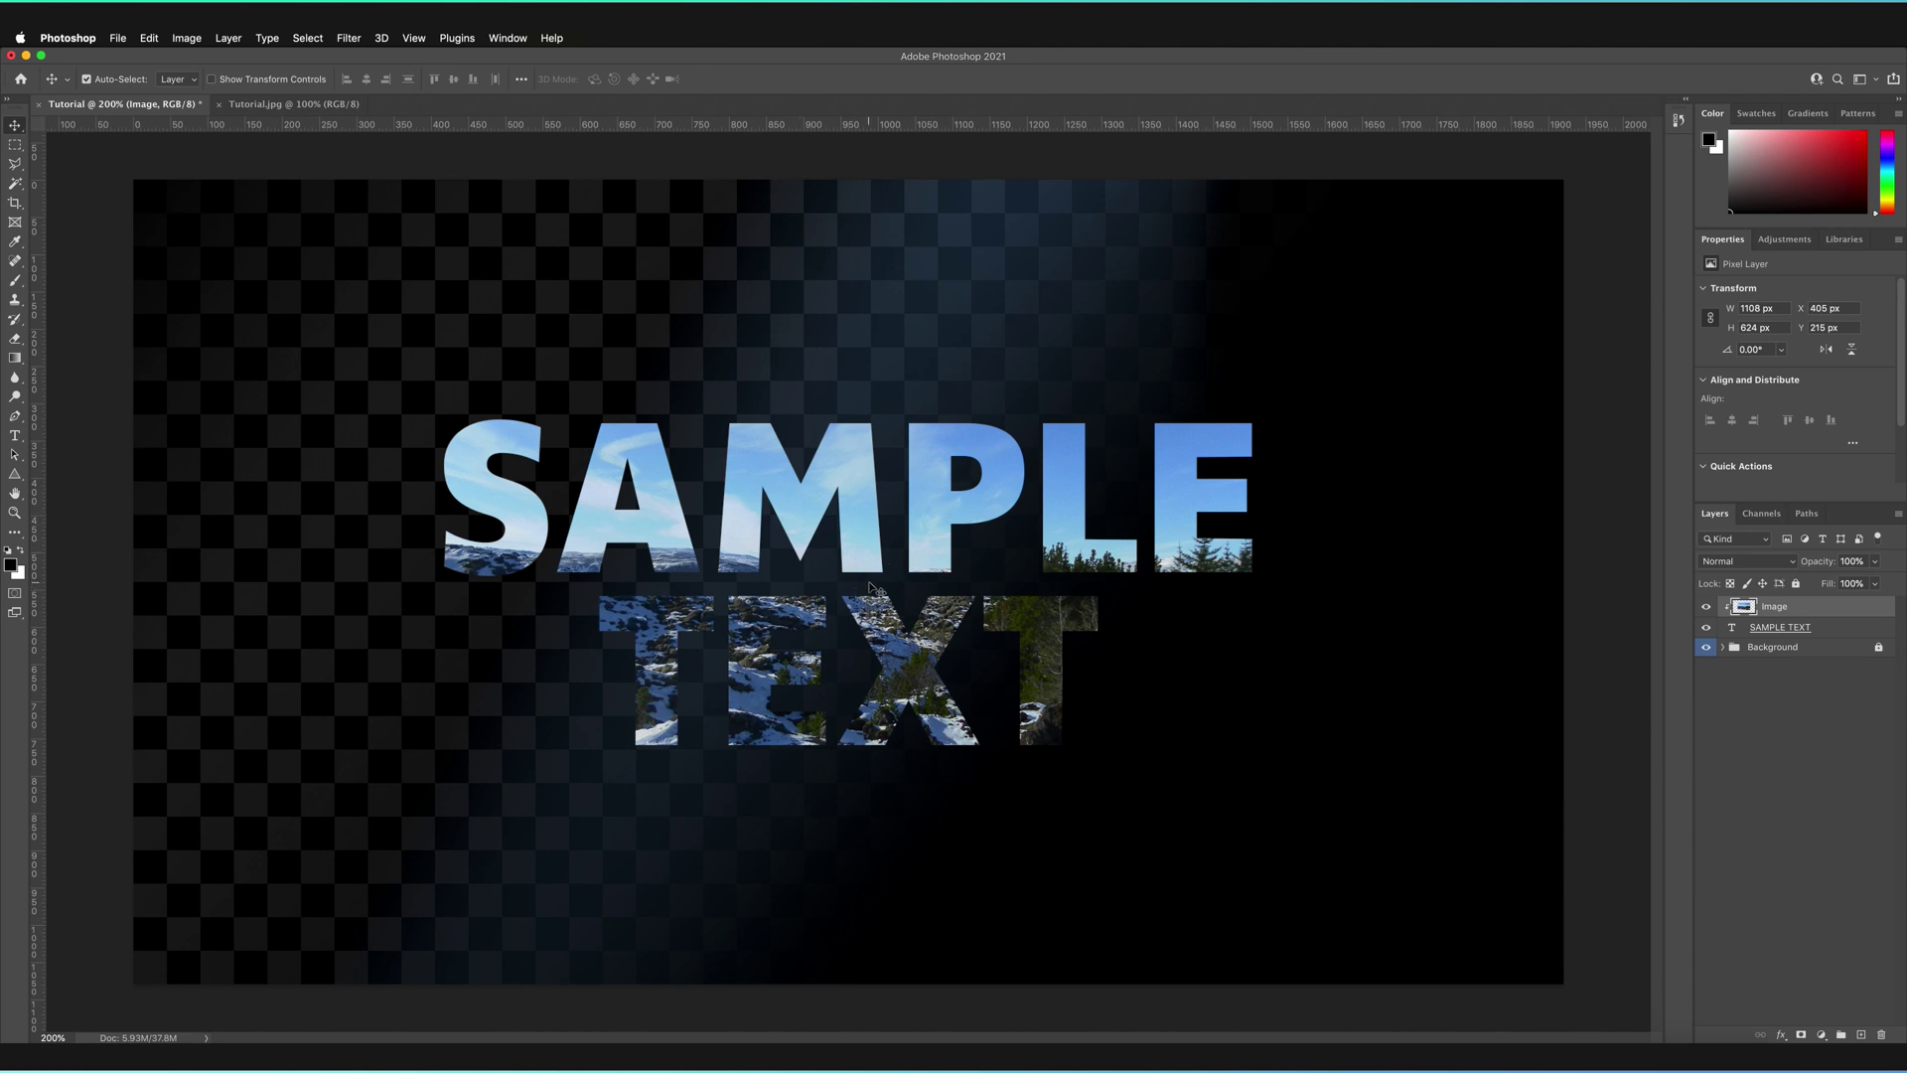
Scale the clipped photo up to about 129% and tilt it to roughly -2.55°
{"action": "key", "text": "super+t"}
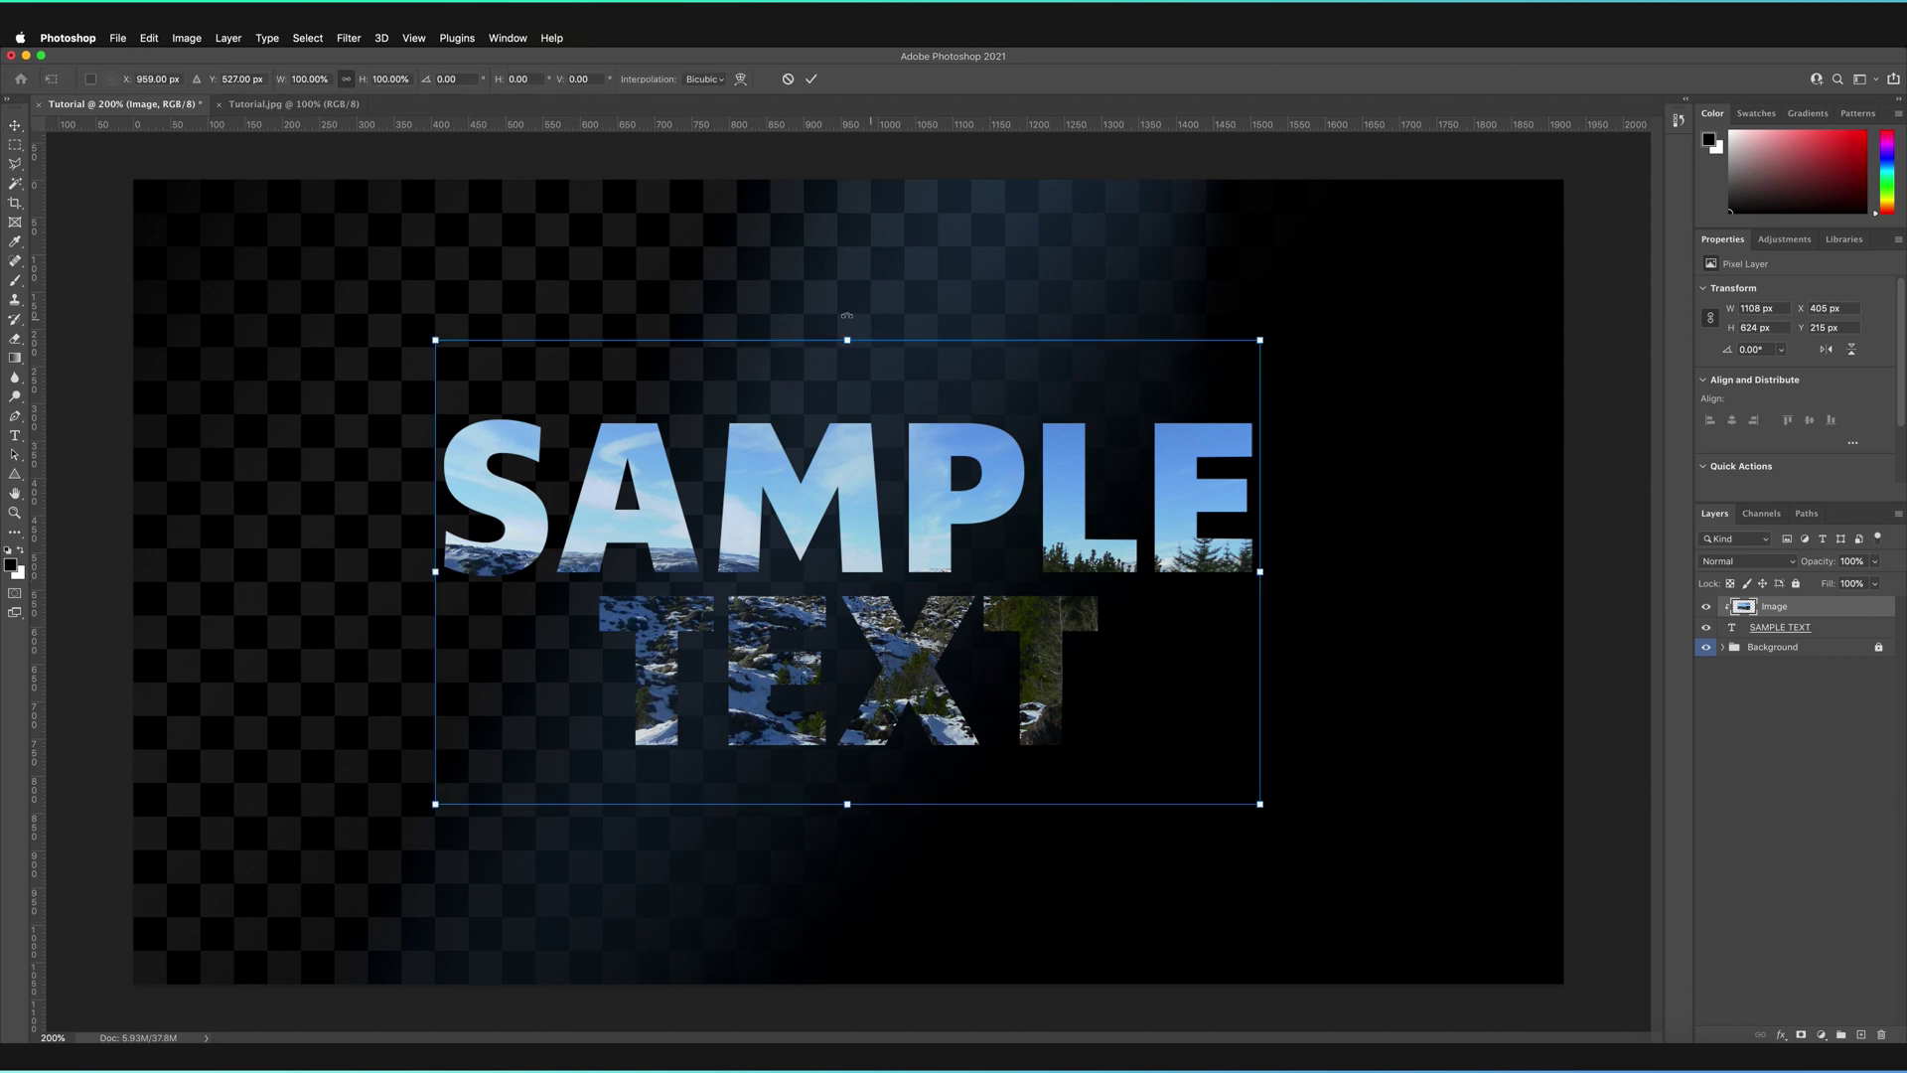
{"action": "left_click_drag", "start_coordinate": [854, 343], "coordinate": [847, 207]}
{"action": "mouse_move", "coordinate": [1422, 494]}
{"action": "left_mouse_down"}
{"action": "mouse_move", "coordinate": [1401, 566]}
{"action": "mouse_move", "coordinate": [1379, 373]}
{"action": "mouse_move", "coordinate": [1404, 494]}
{"action": "left_mouse_up"}
{"action": "left_click_drag", "start_coordinate": [1151, 640], "coordinate": [1184, 665]}
Flip the photo horizontally and apply the transform
{"action": "right_click", "coordinate": [902, 547]}
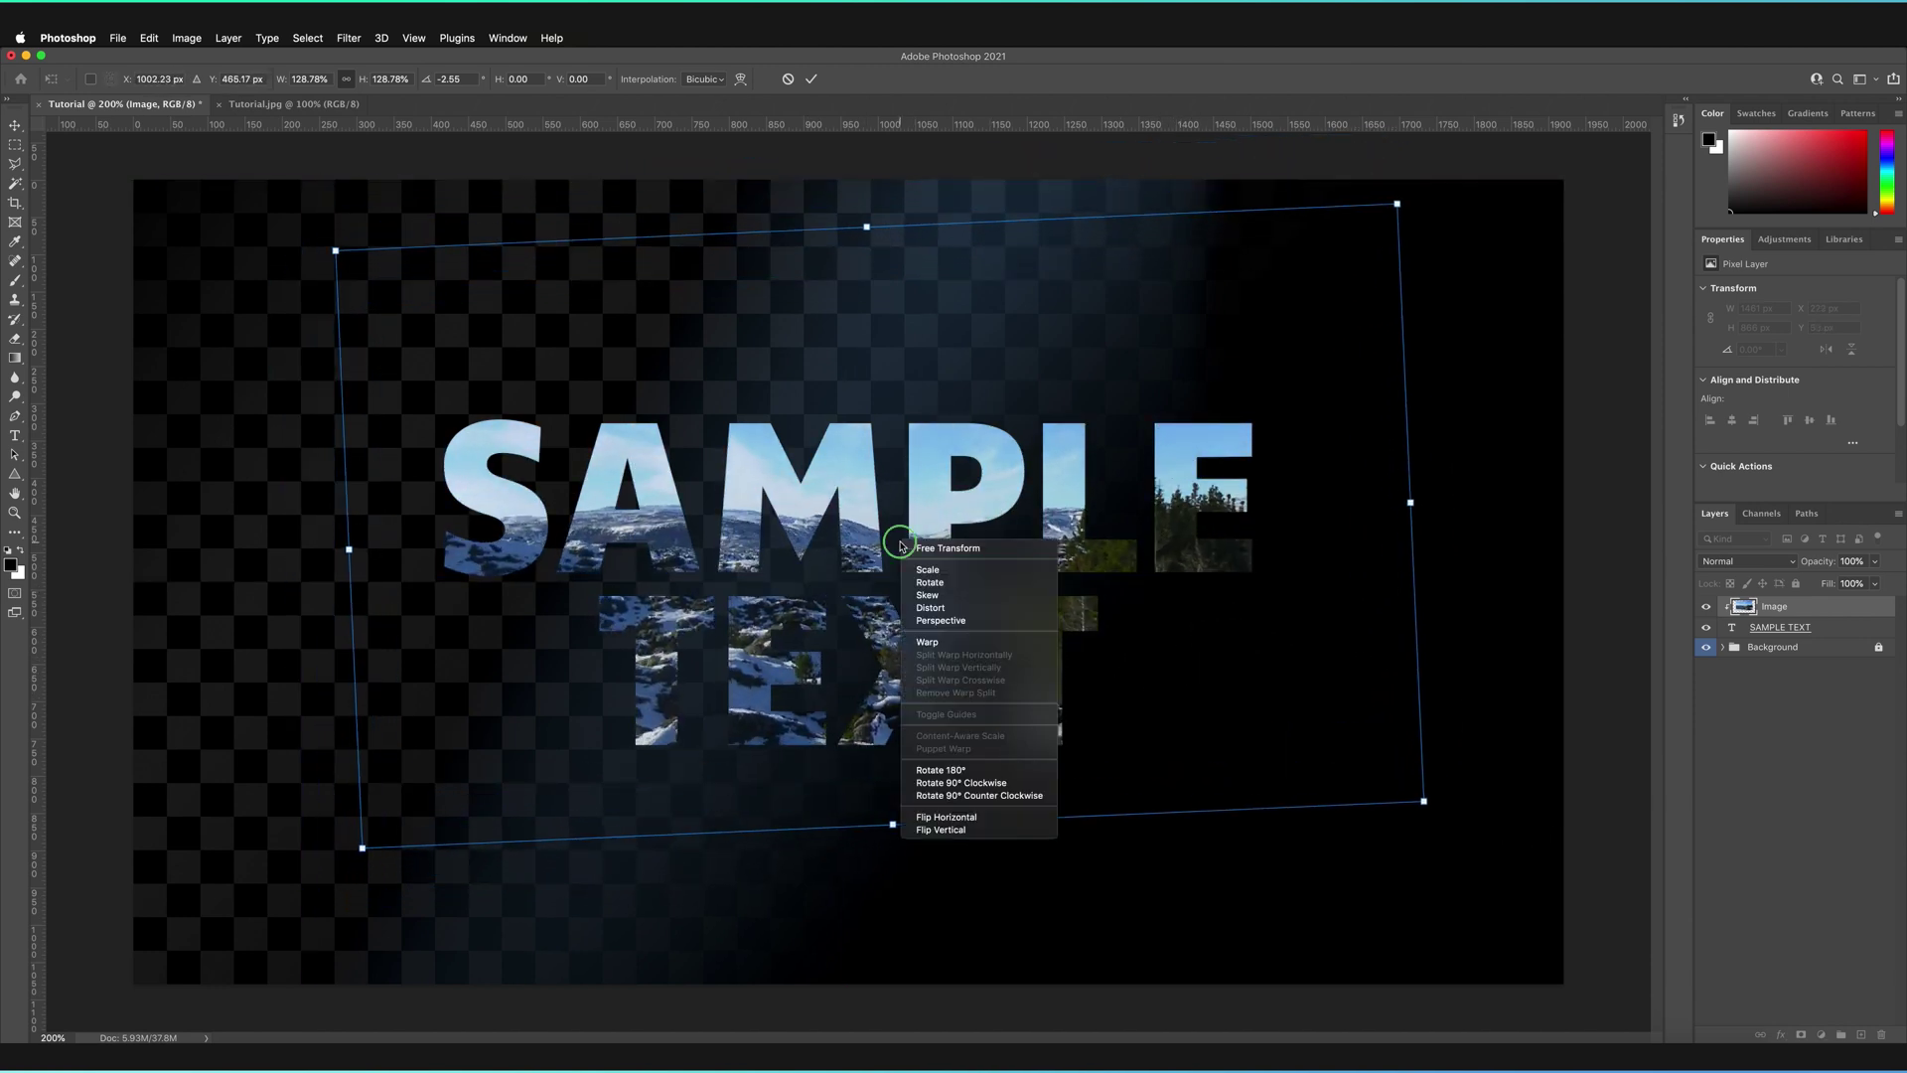
{"action": "left_click", "coordinate": [955, 822]}
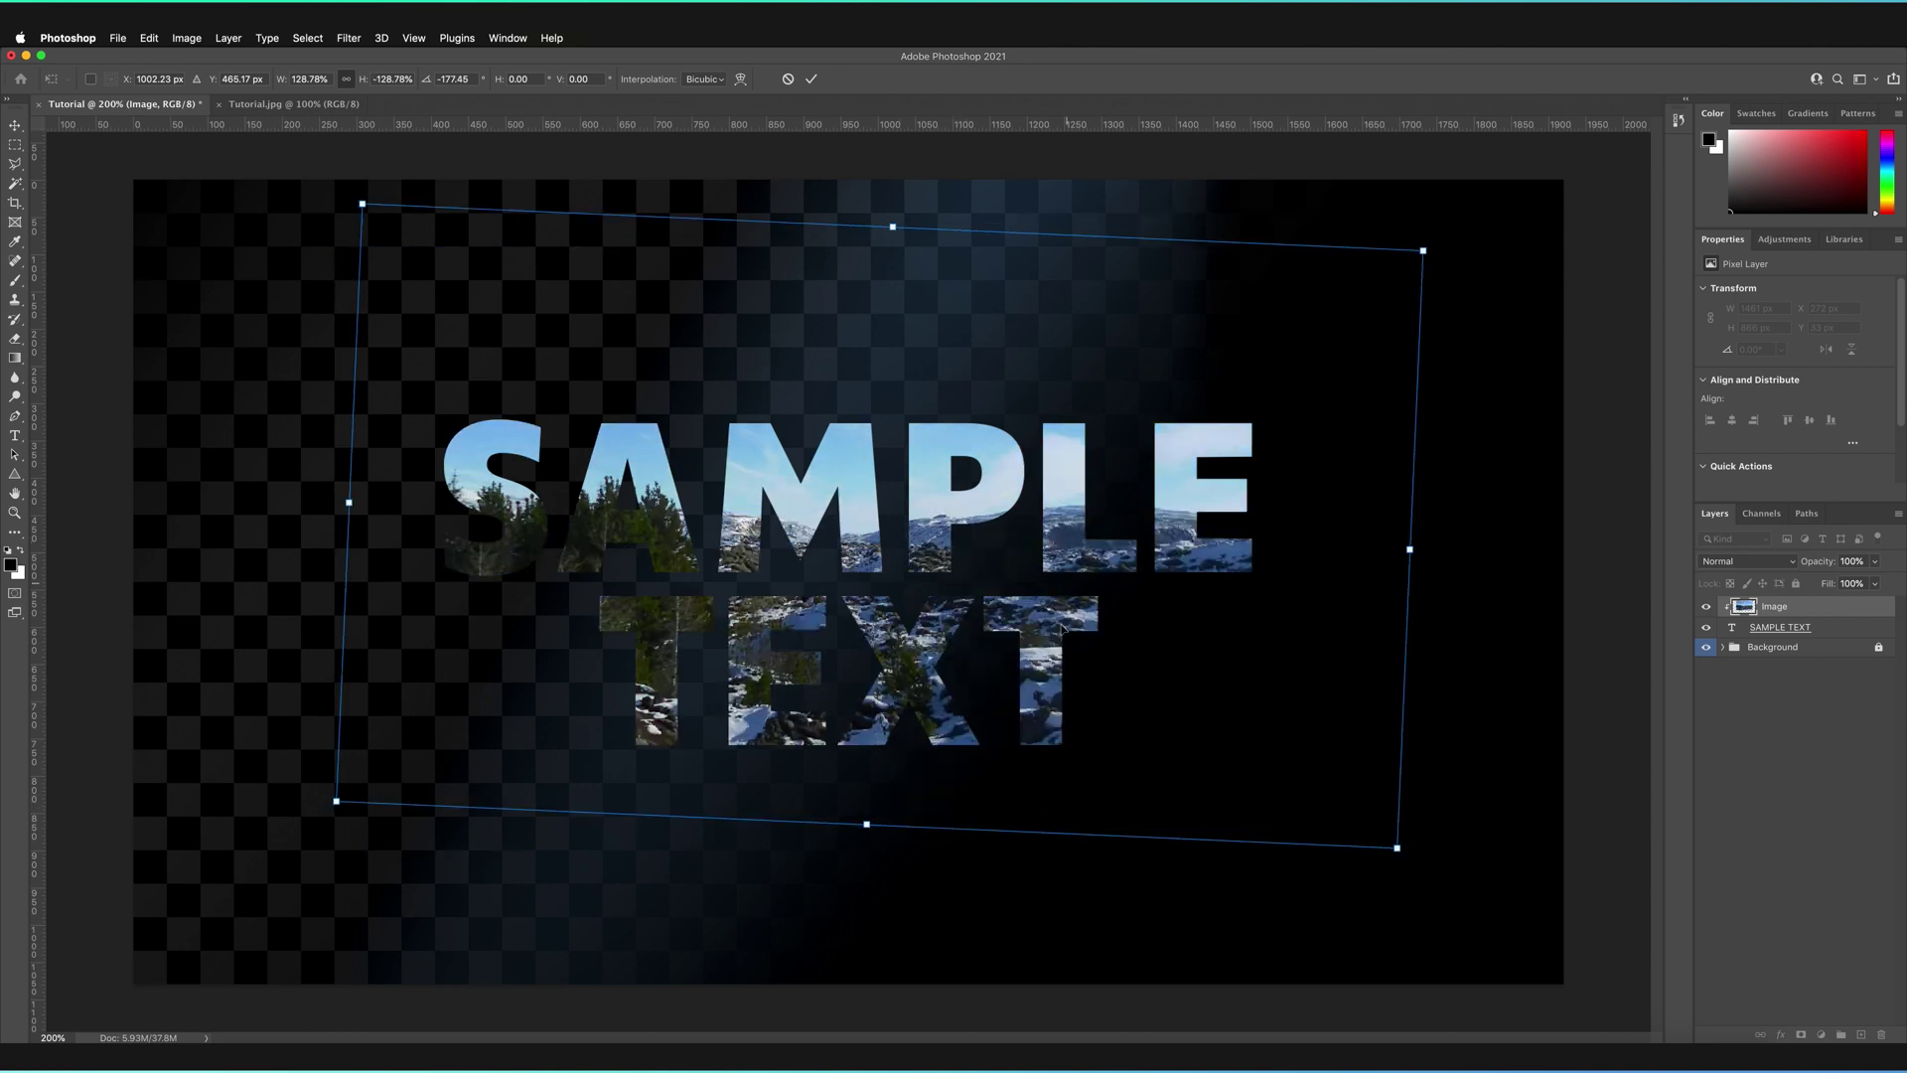
{"action": "left_click", "coordinate": [813, 79]}
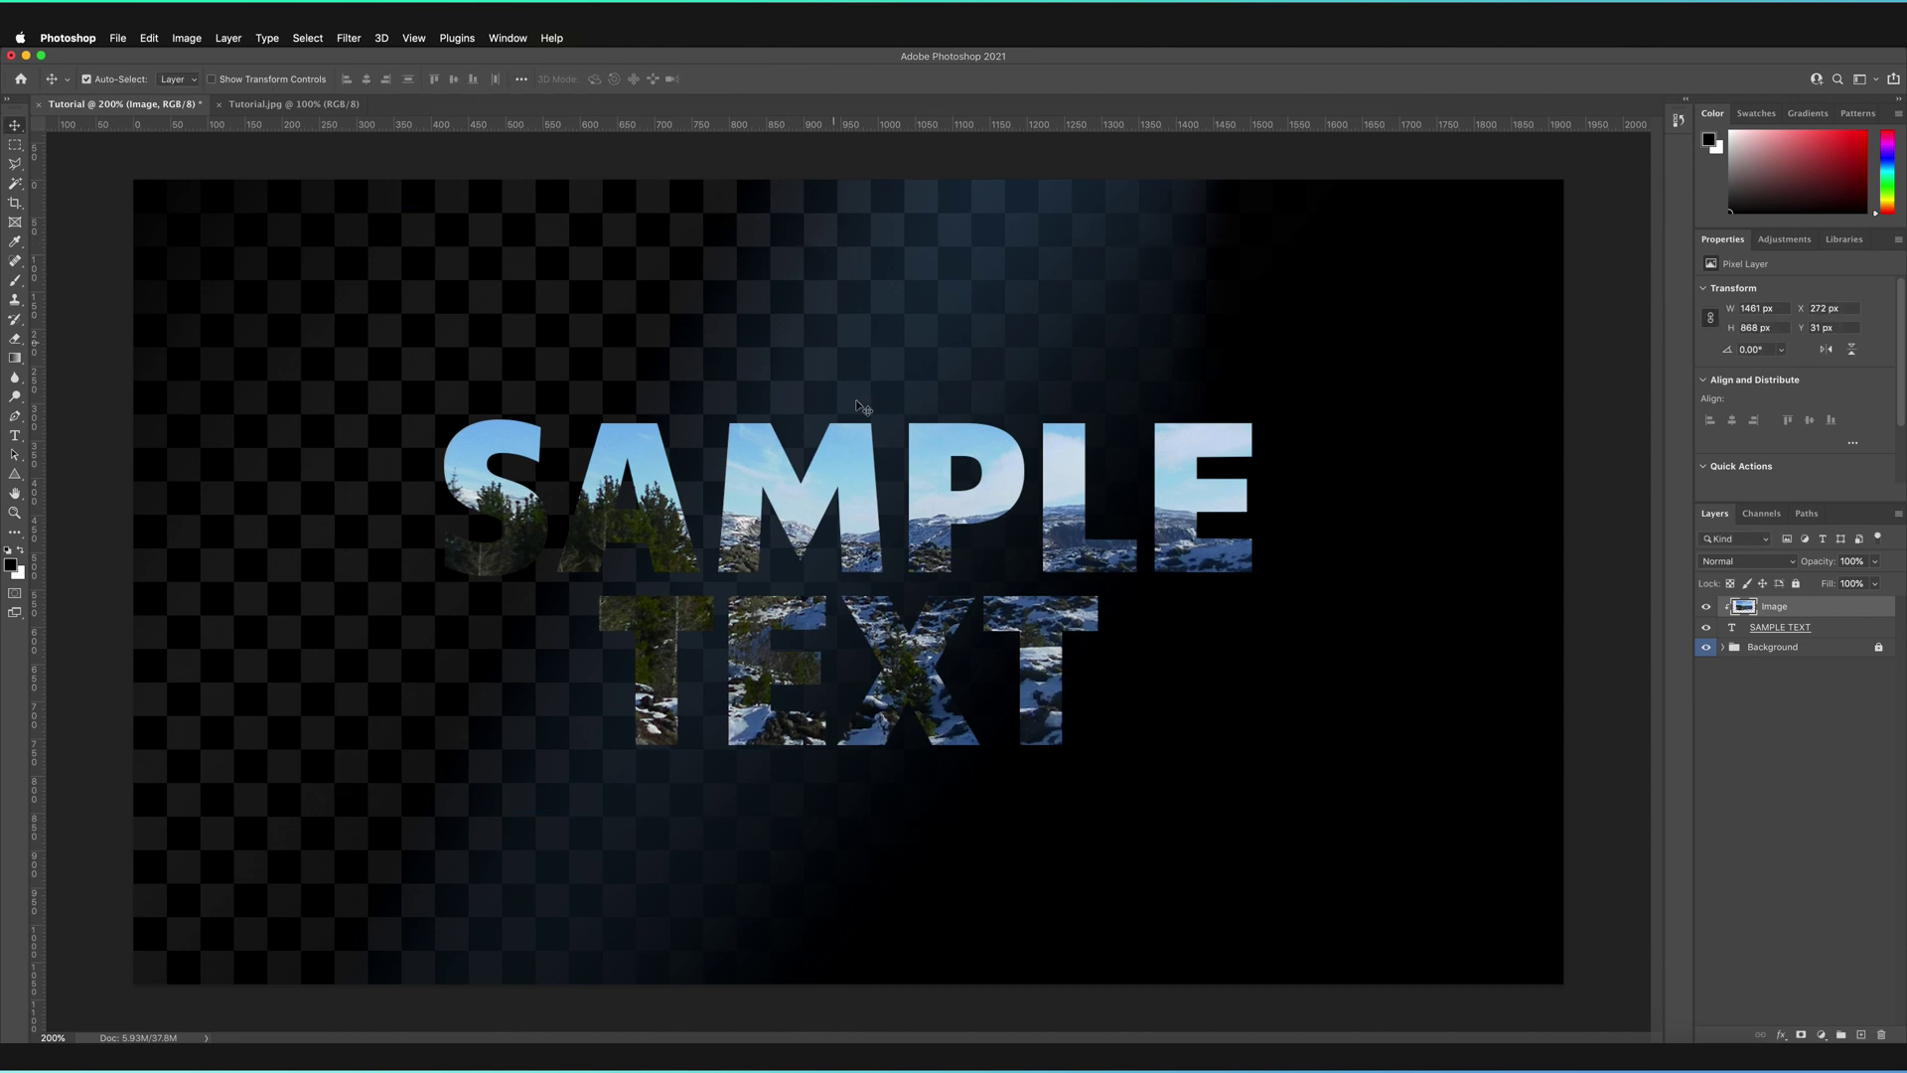
Drag the photo around inside the SAMPLE TEXT letters to reposition it
{"action": "left_click_drag", "start_coordinate": [934, 555], "coordinate": [957, 493]}
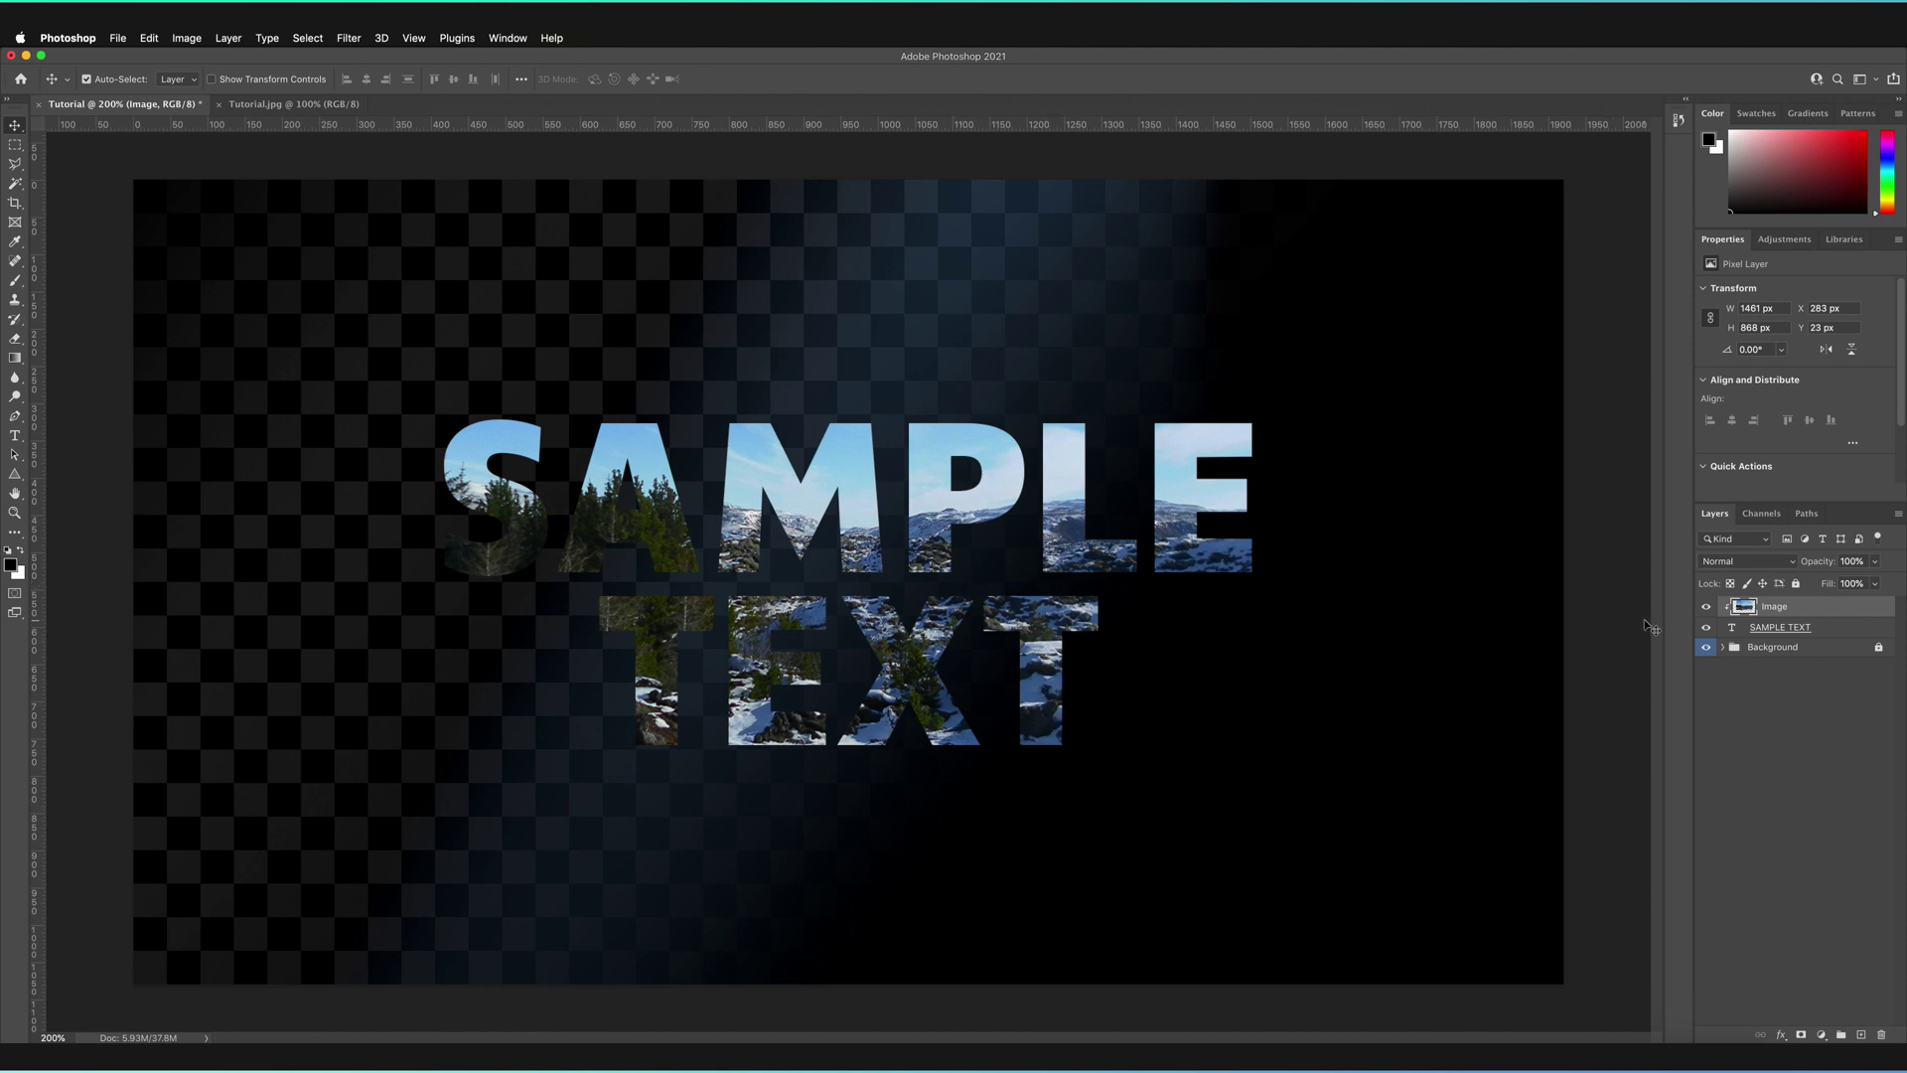
{"action": "left_click", "coordinate": [1731, 629]}
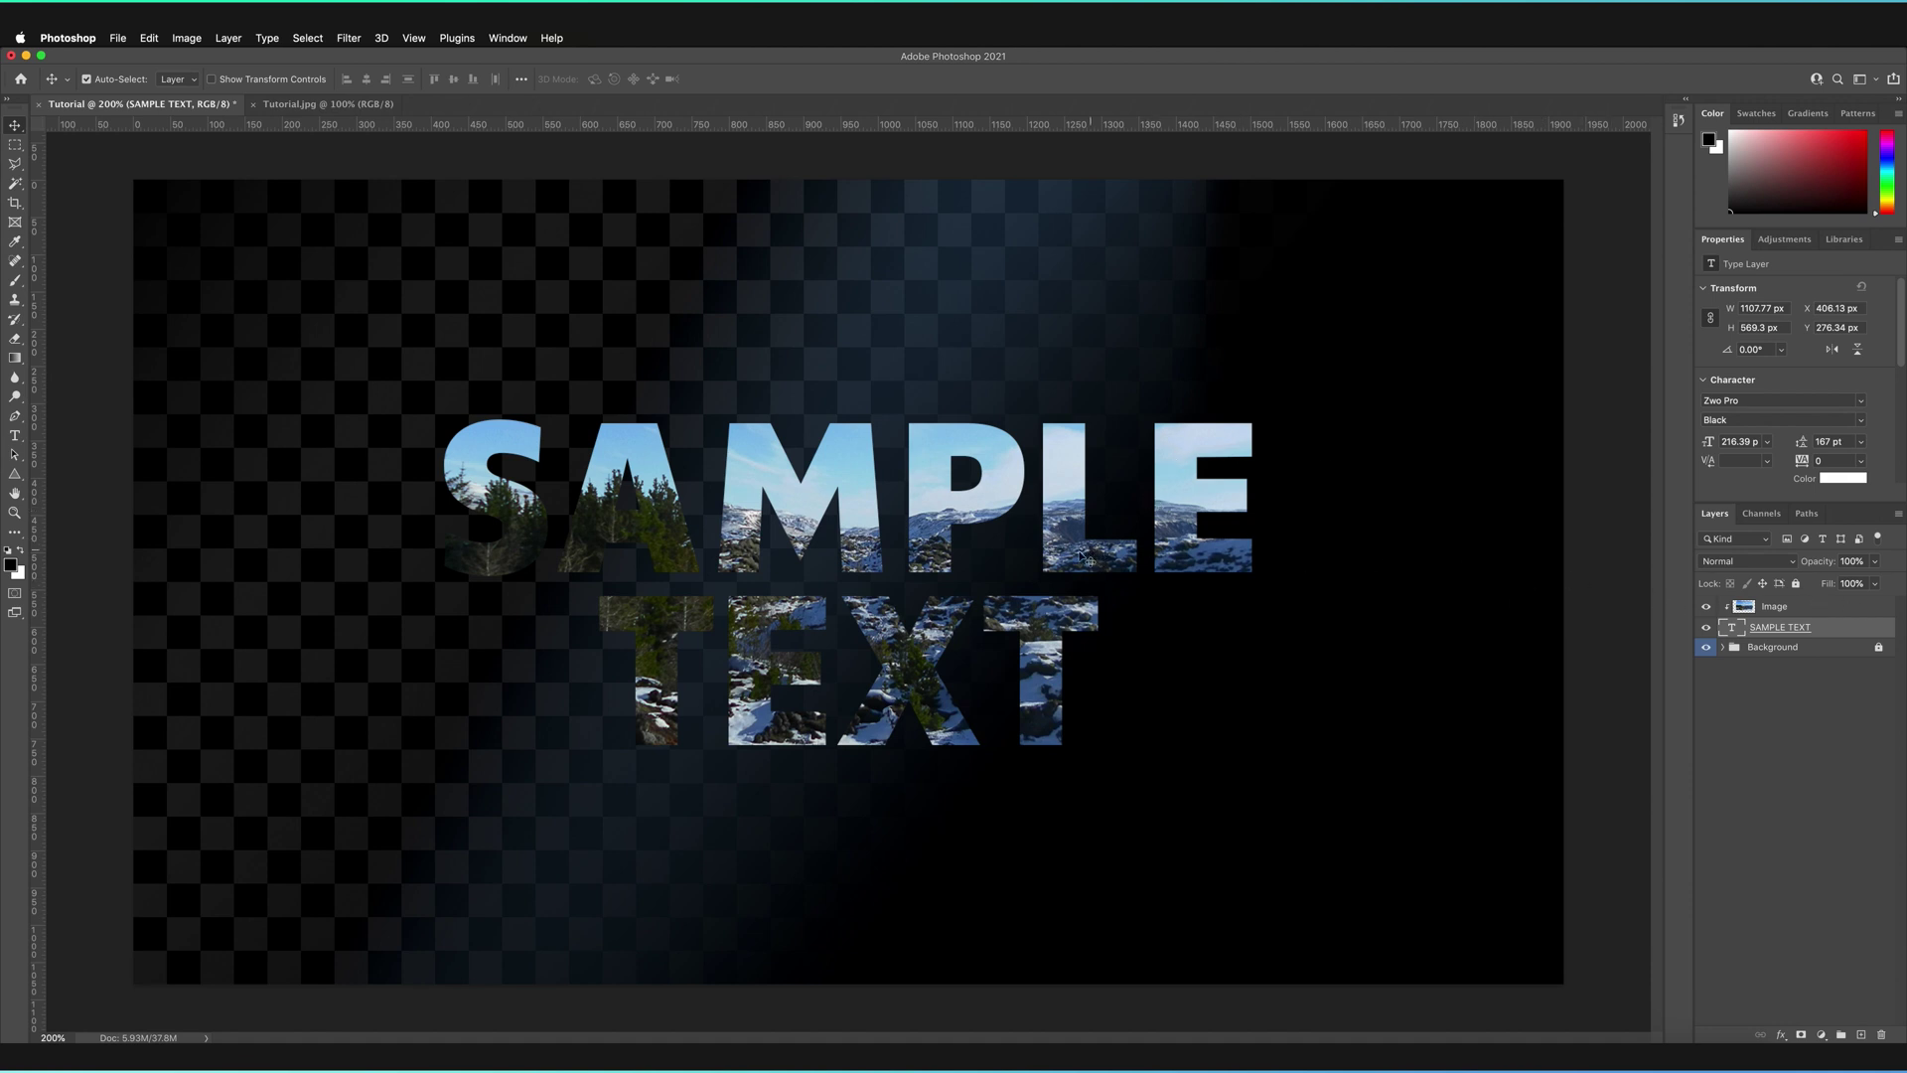
{"action": "left_click_drag", "start_coordinate": [1090, 560], "coordinate": [989, 577]}
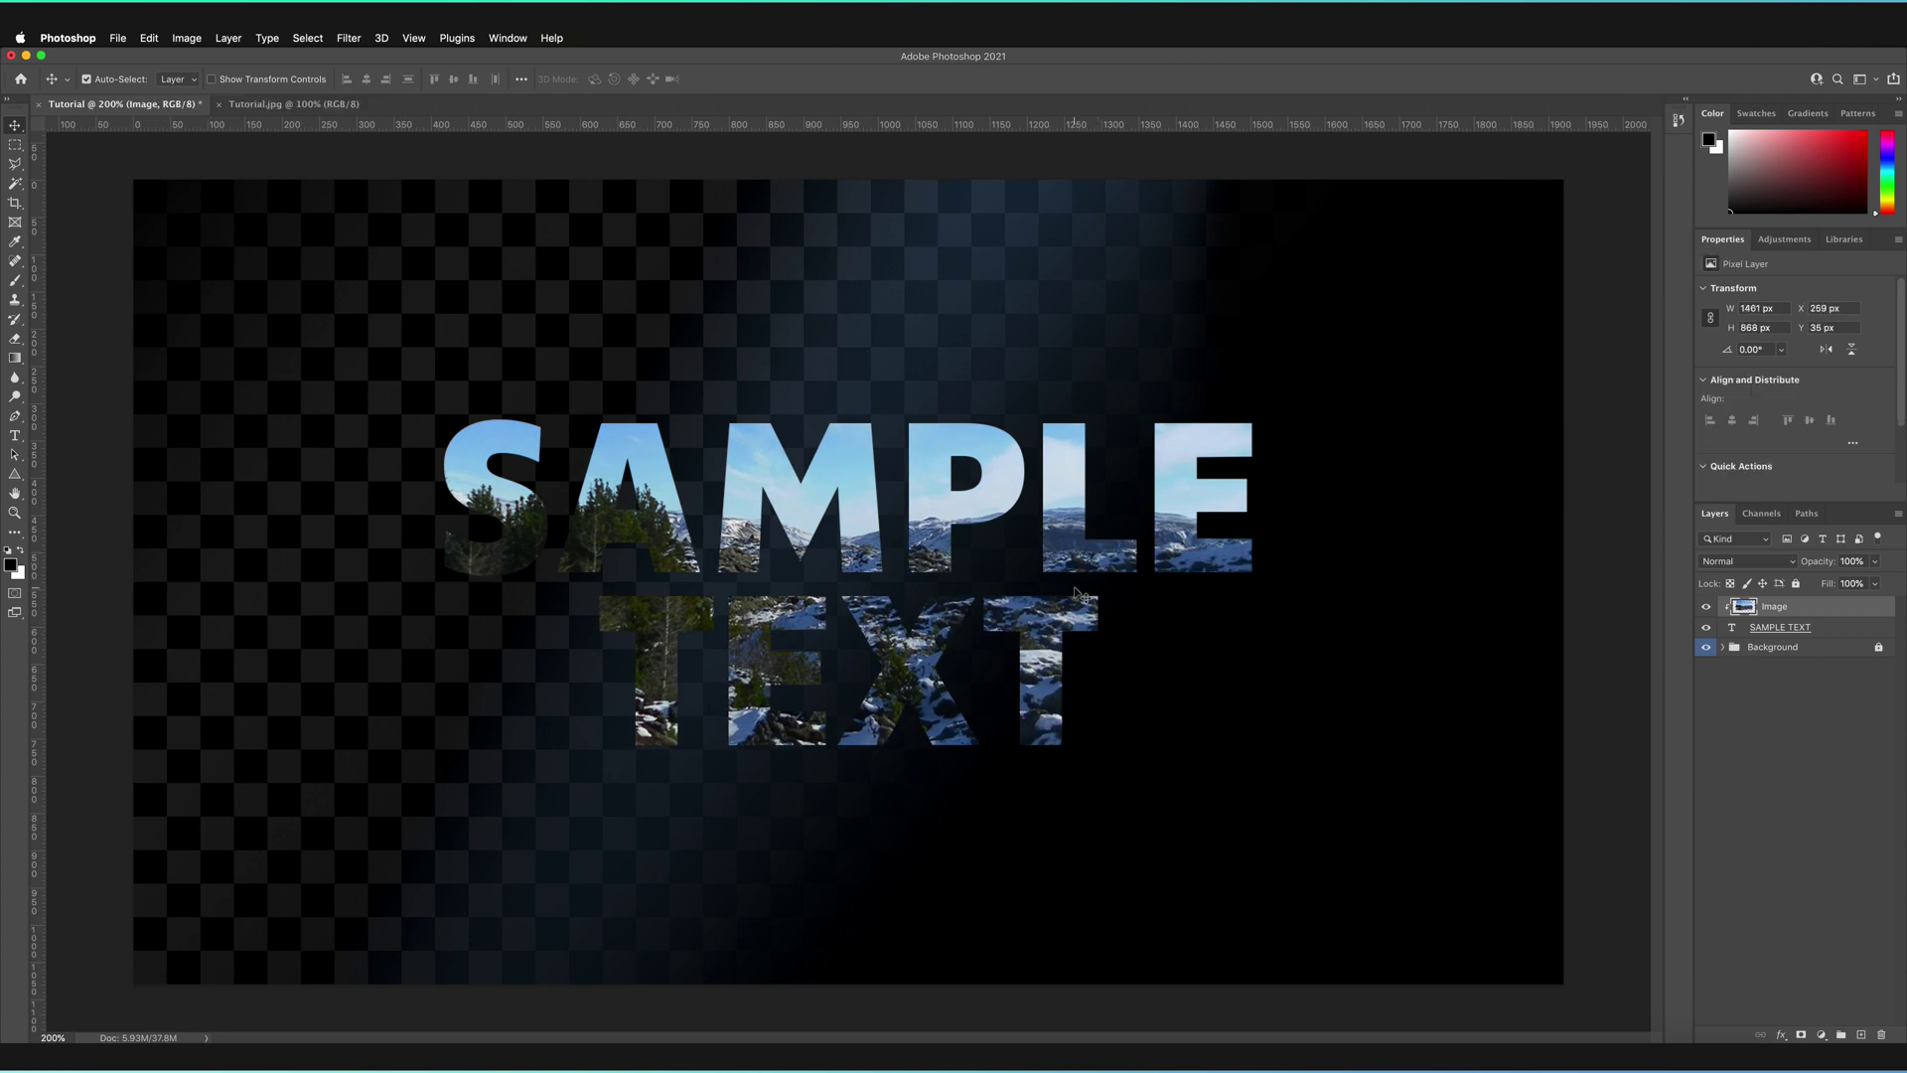
Nudge the photo up and right to X 263, Y 23 px, then re-enable Auto-Select
{"action": "key", "text": "shift+Right"}
{"action": "key", "text": "shift+Right"}
{"action": "key", "text": "Right"}
{"action": "key", "text": "Right"}
{"action": "key", "text": "Right"}
{"action": "key", "text": "Right"}
{"action": "key", "text": "shift+Up"}
{"action": "key", "text": "Up"}
{"action": "key", "text": "Up"}
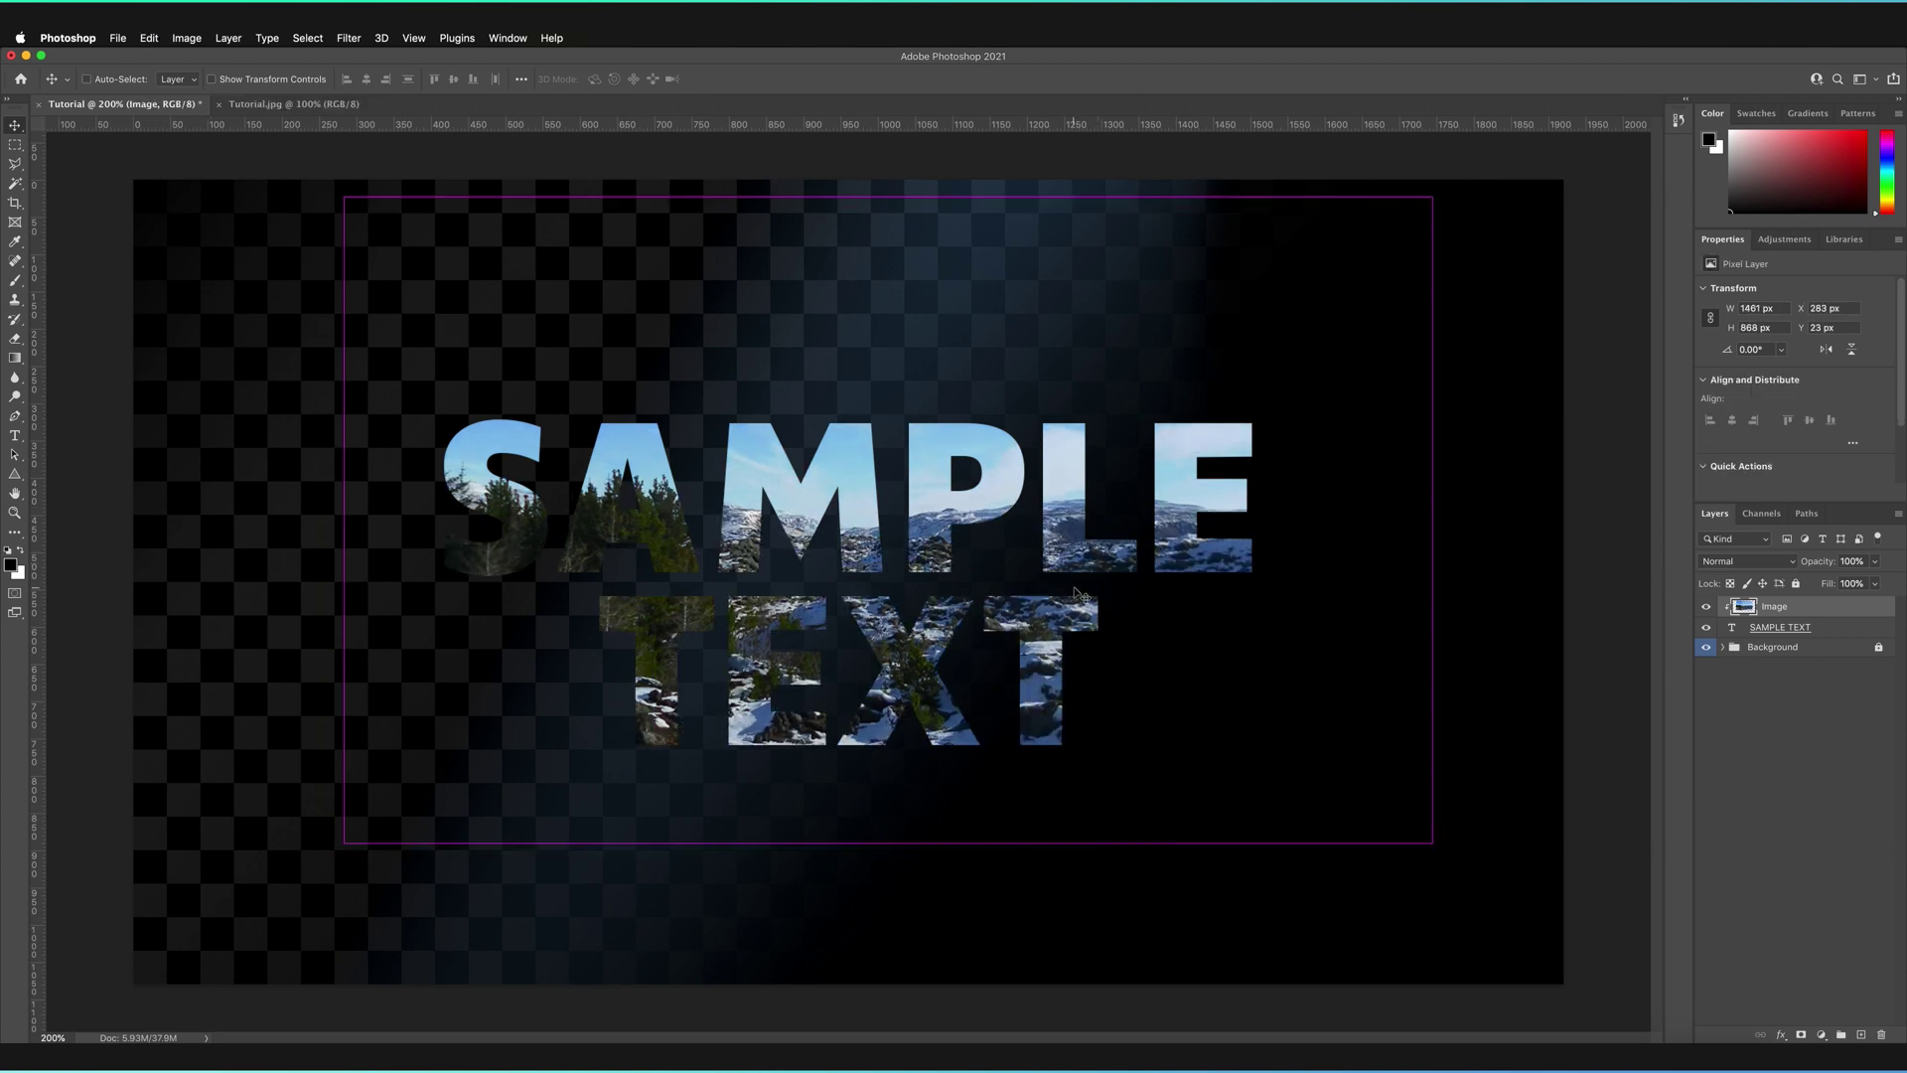
{"action": "key", "text": "super"}
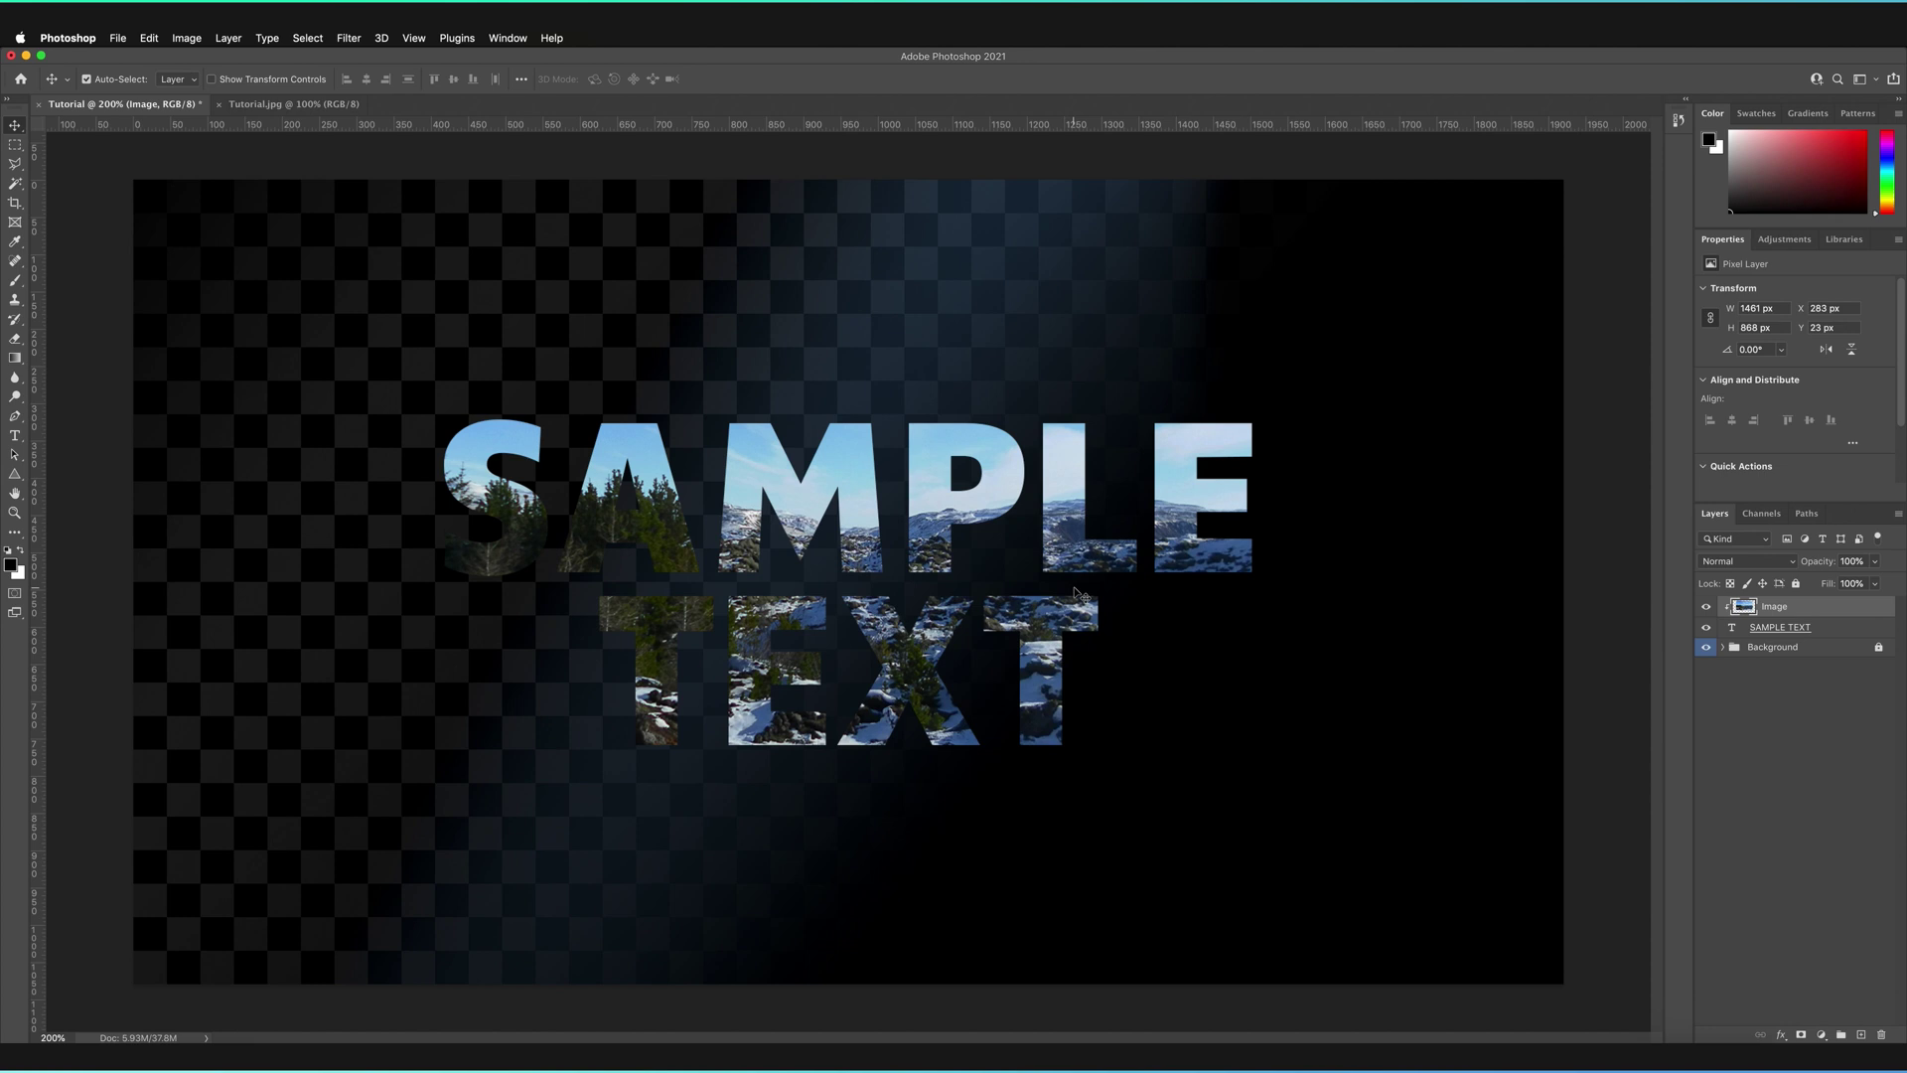
{"action": "left_click", "coordinate": [1841, 634]}
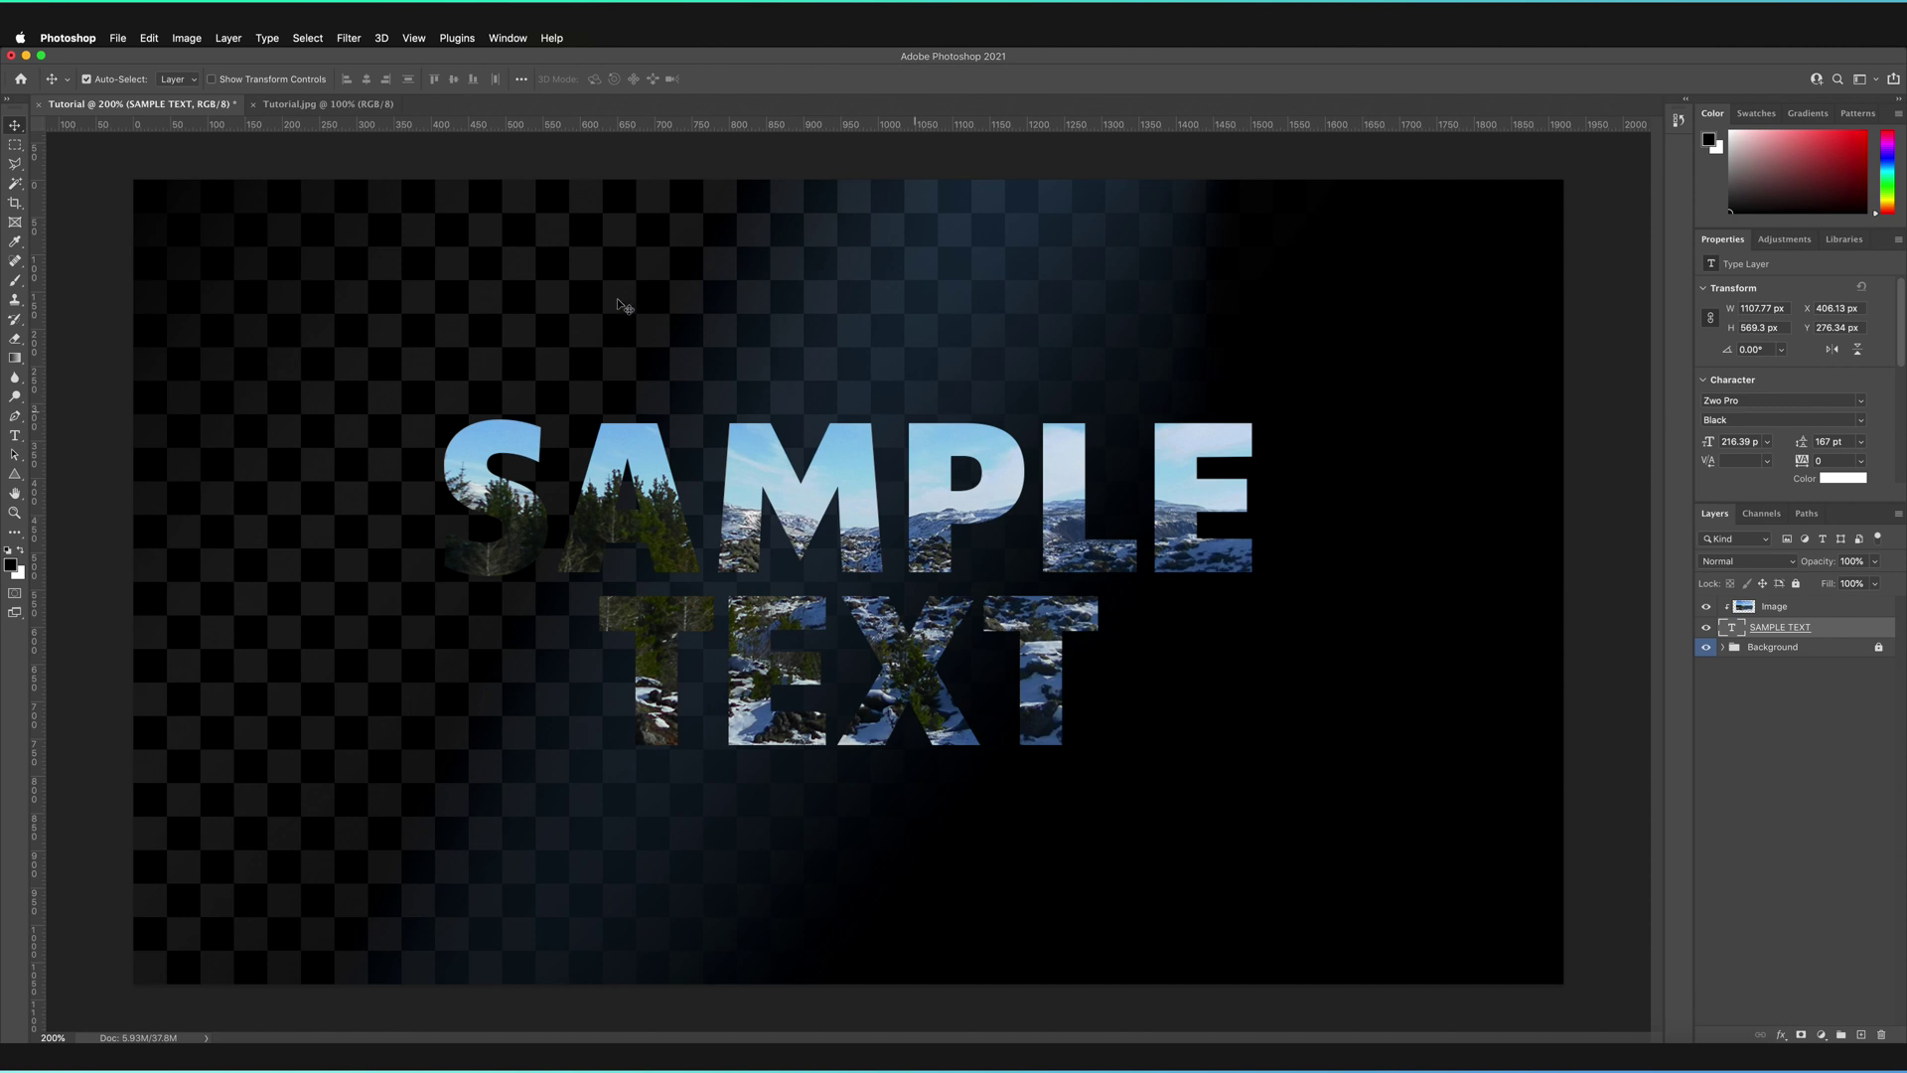
{"action": "left_click", "coordinate": [87, 79]}
{"action": "key", "text": "super+c"}
{"action": "left_click_drag", "start_coordinate": [1269, 268], "coordinate": [1196, 304]}
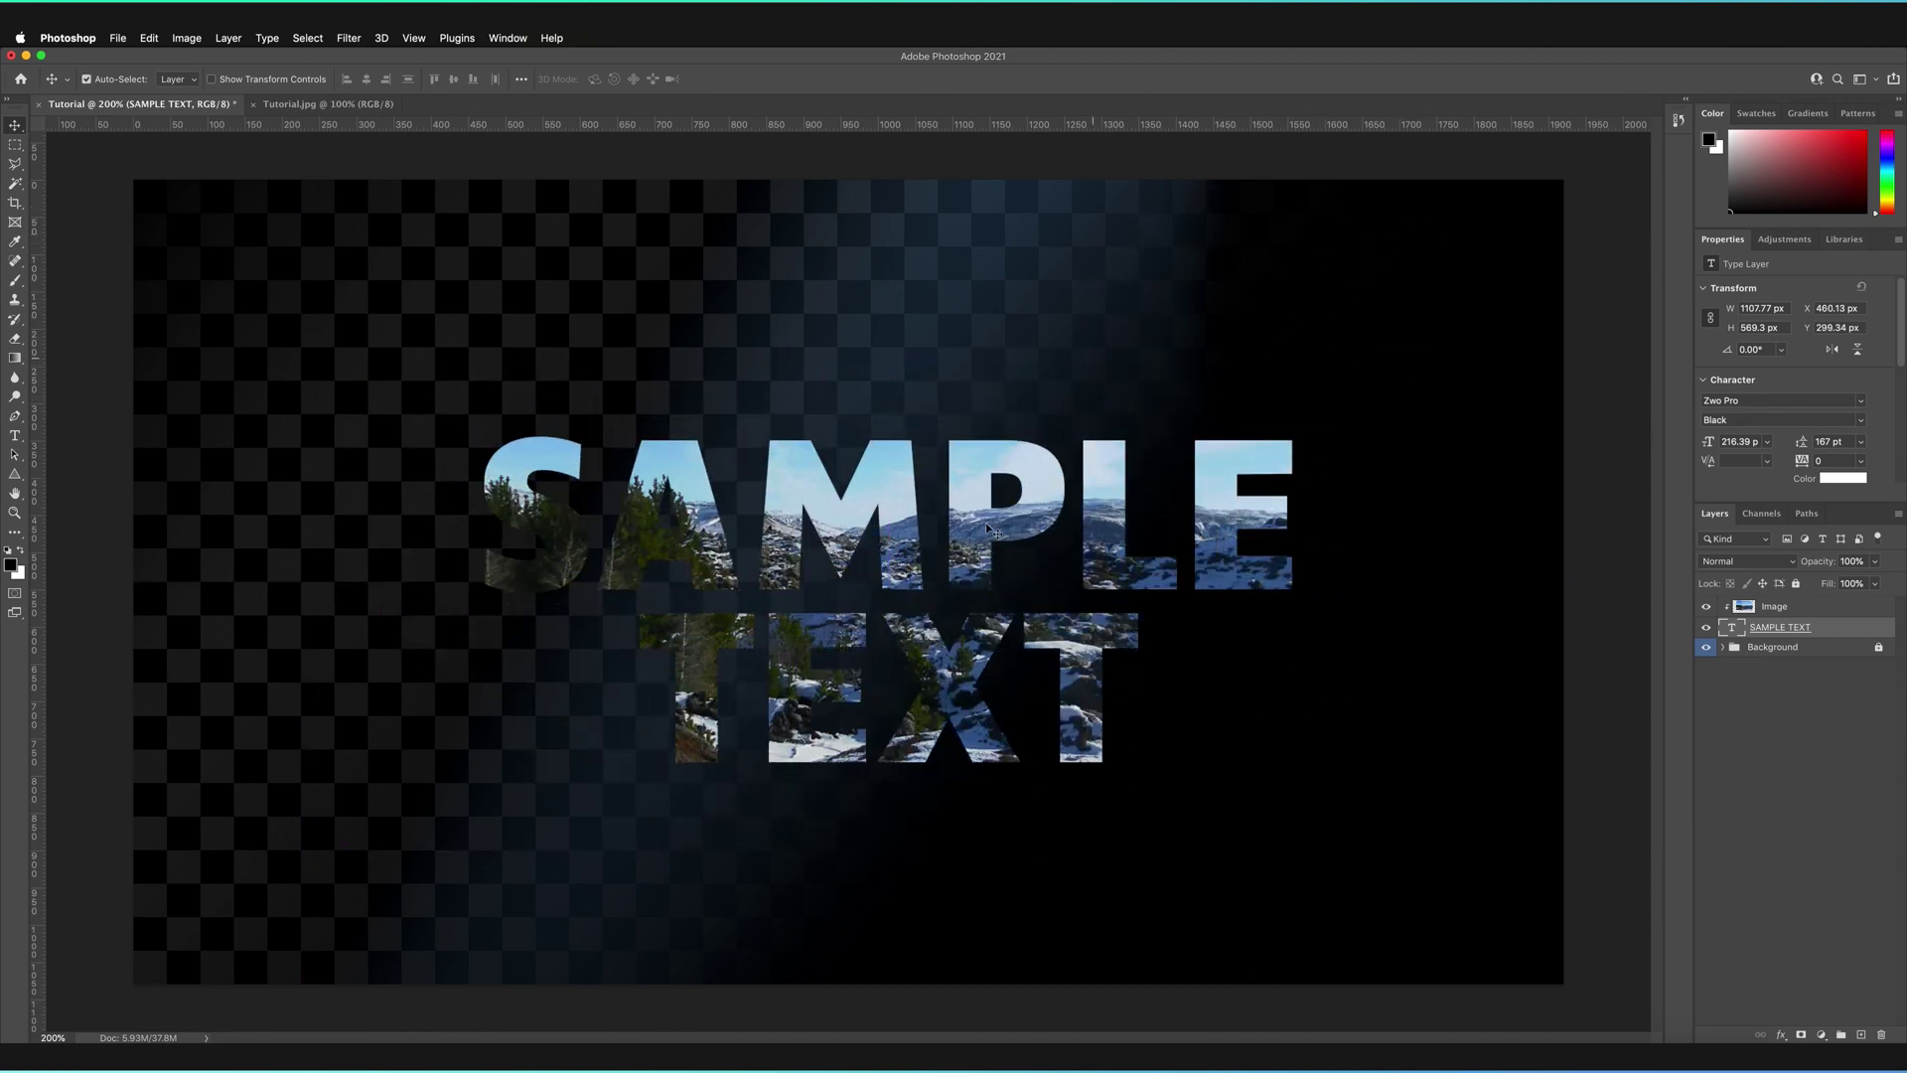
{"action": "key", "text": "super+z"}
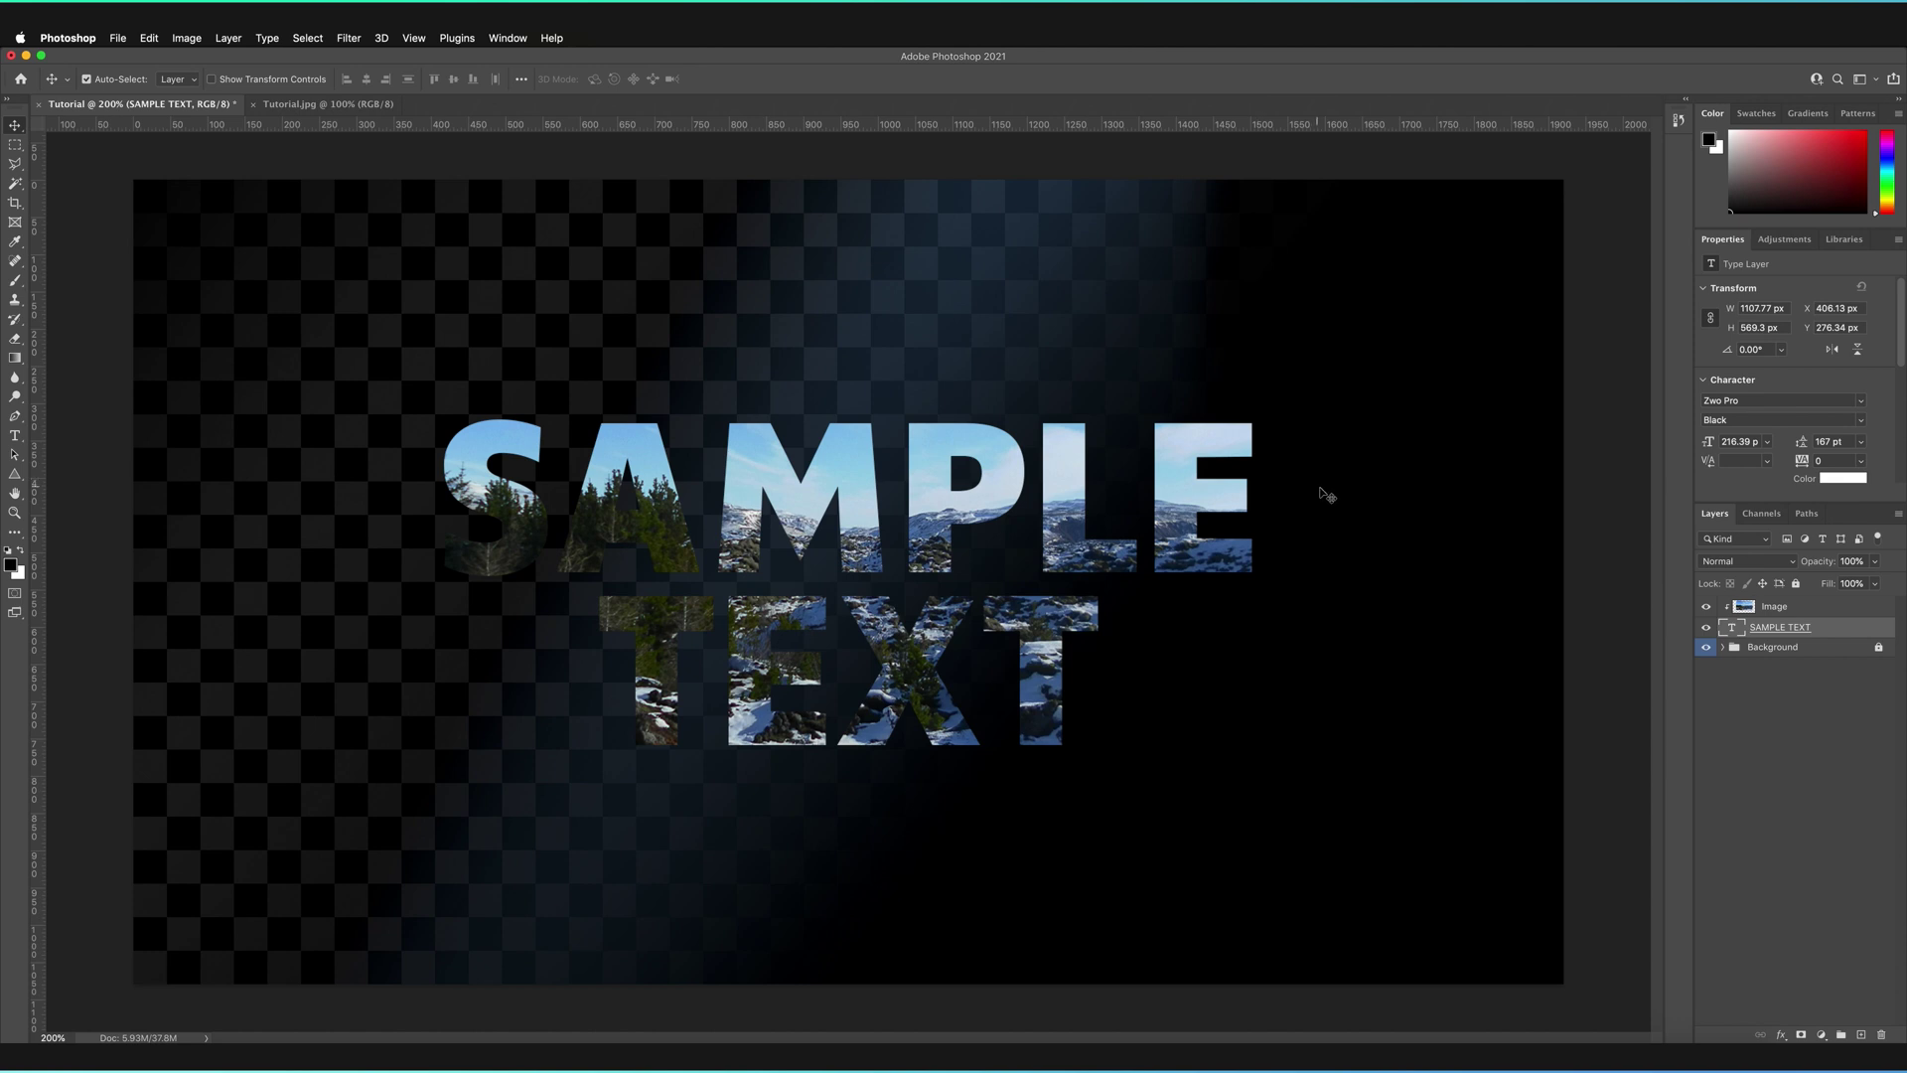
Select both the Image and SAMPLE TEXT layers and drag them together up and right
{"action": "left_click", "coordinate": [1806, 615]}
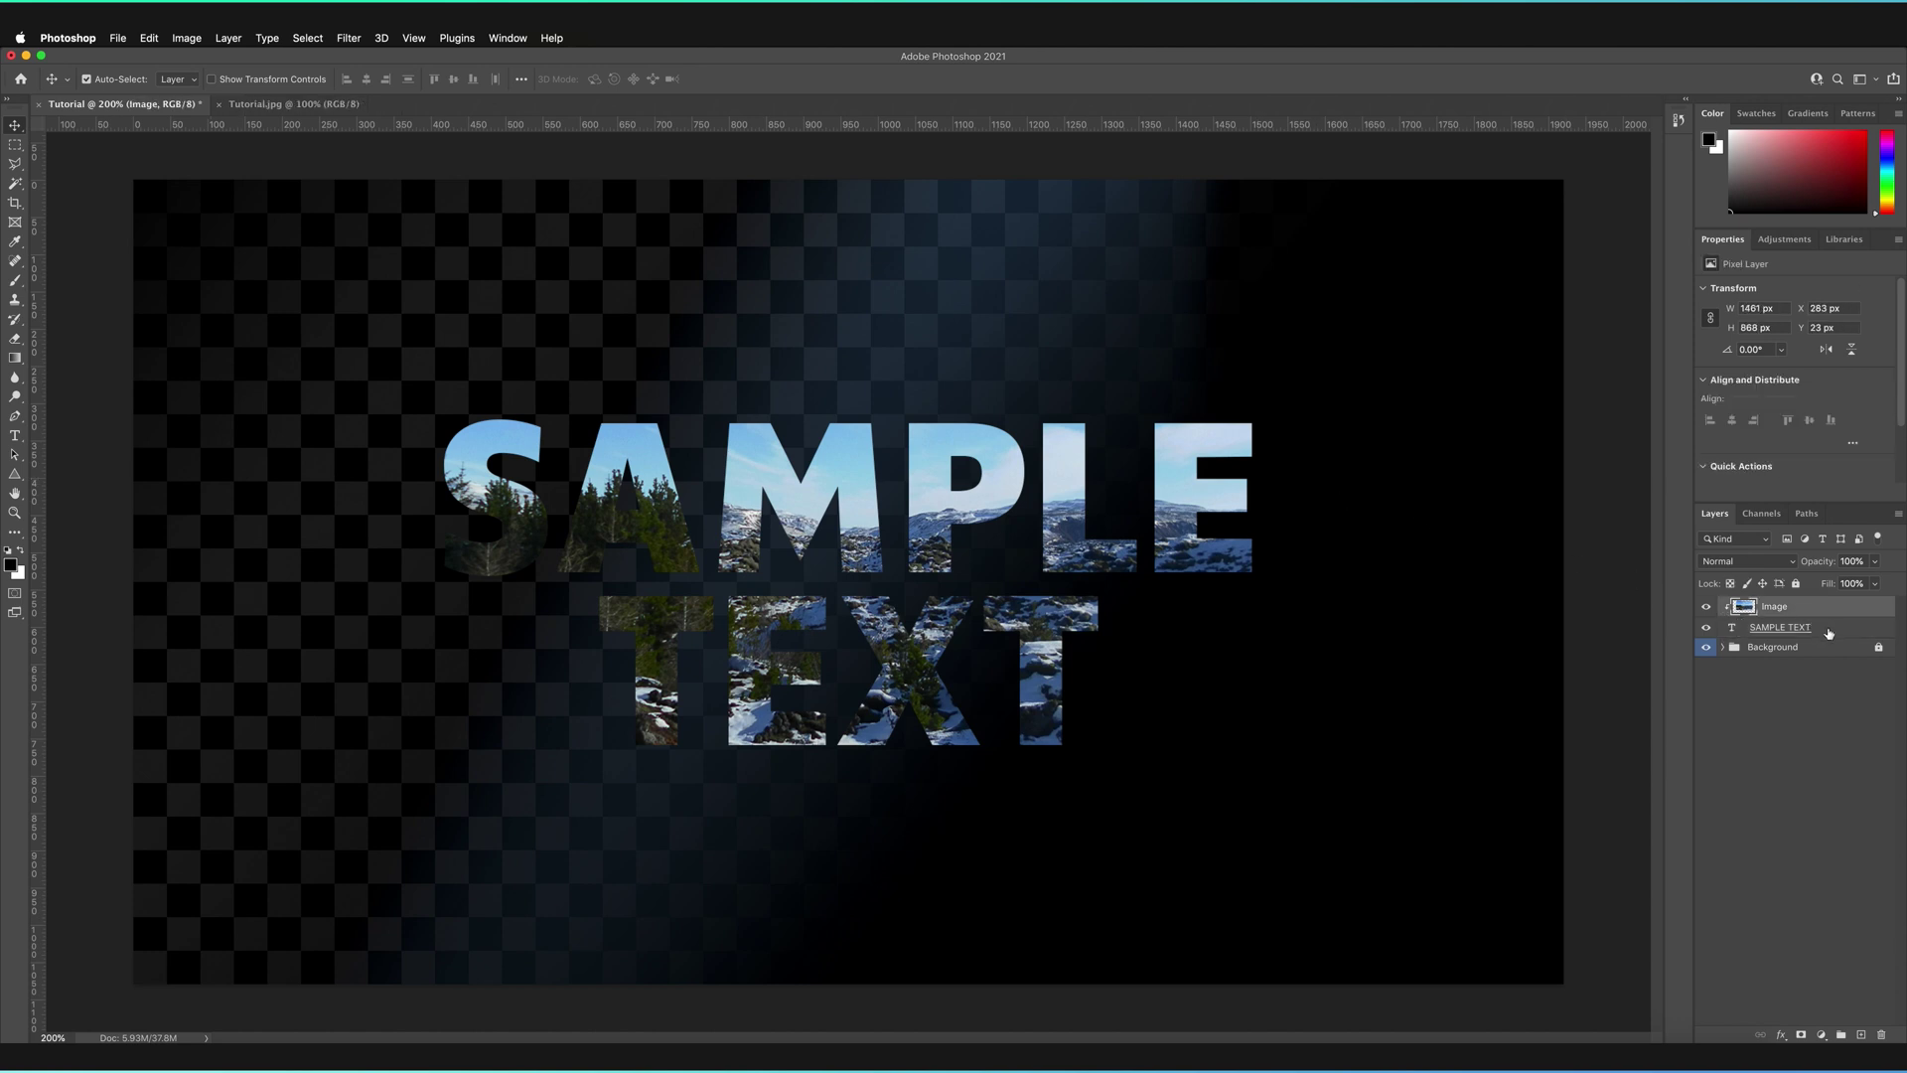
{"action": "left_click", "coordinate": [1829, 633], "text": "shift"}
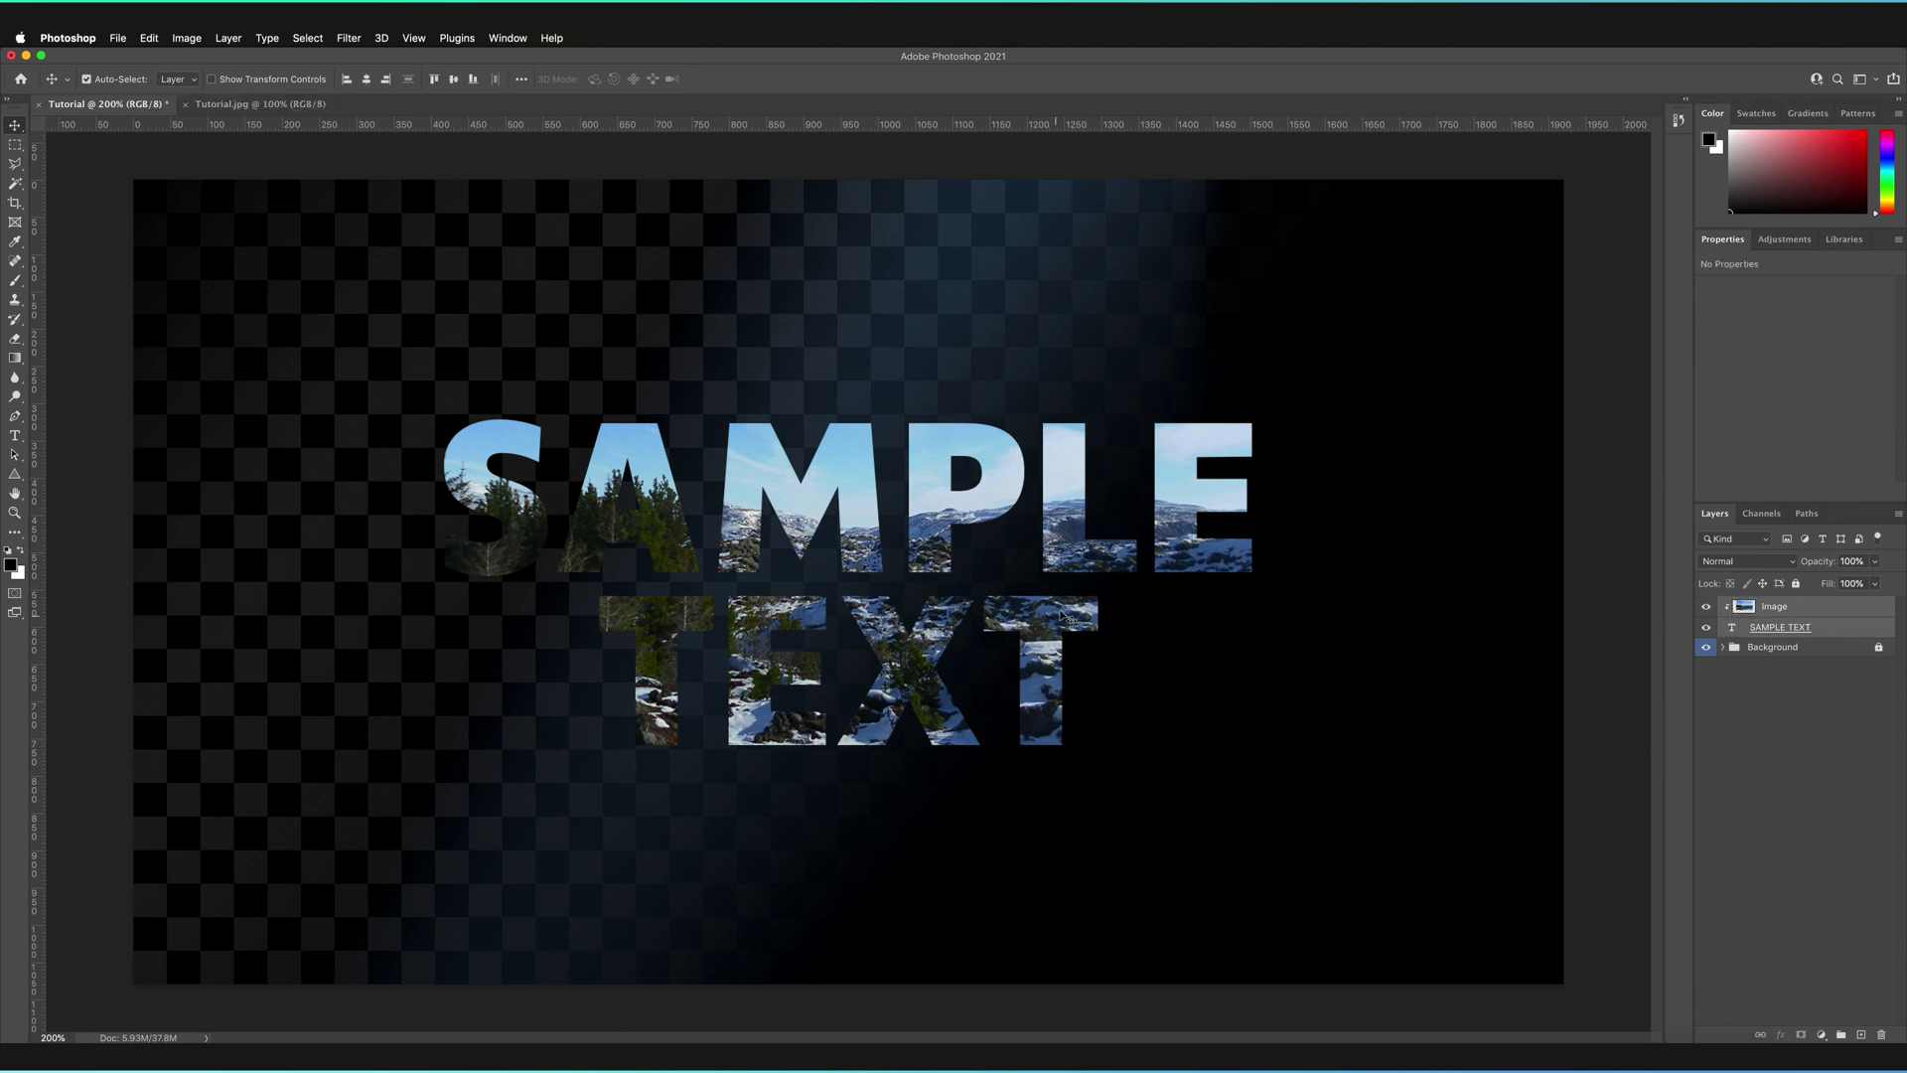
{"action": "left_click_drag", "start_coordinate": [1039, 604], "coordinate": [1075, 556]}
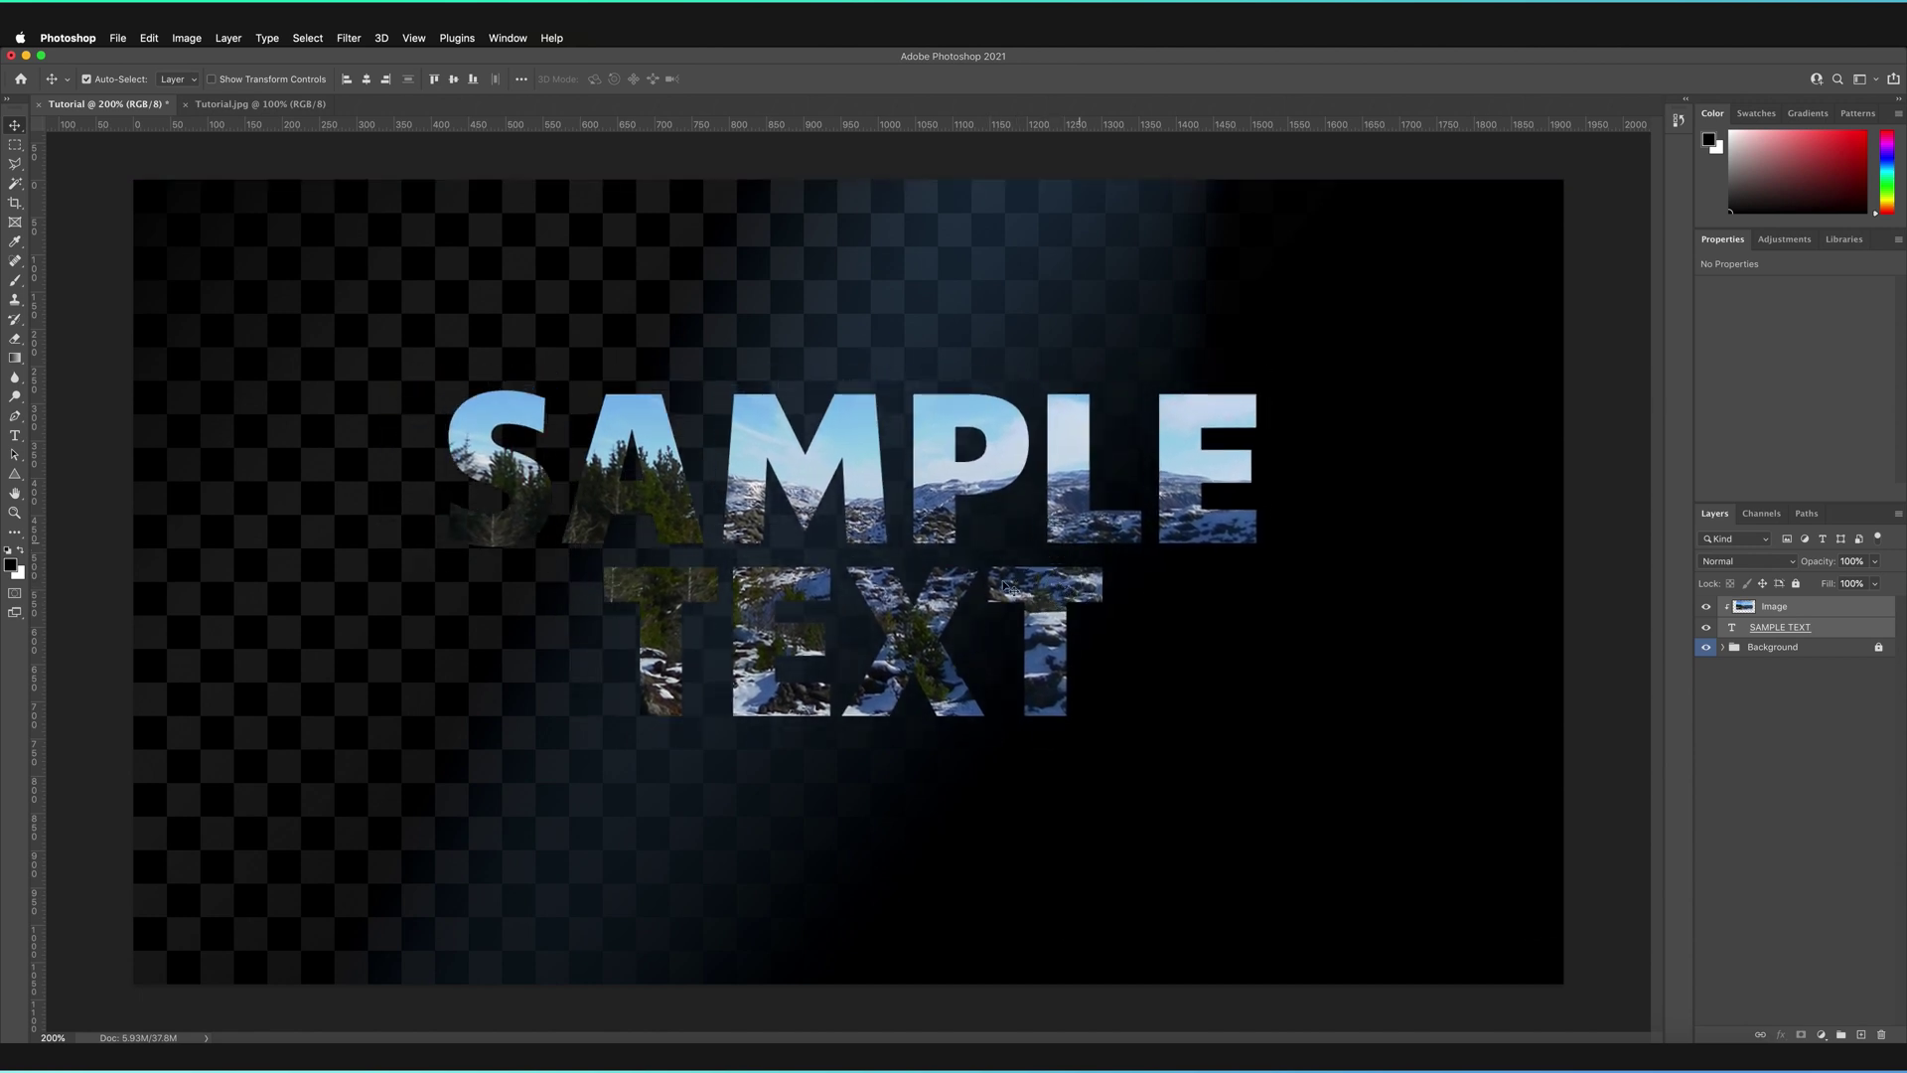
{"action": "left_click_drag", "start_coordinate": [1204, 582], "coordinate": [1212, 599]}
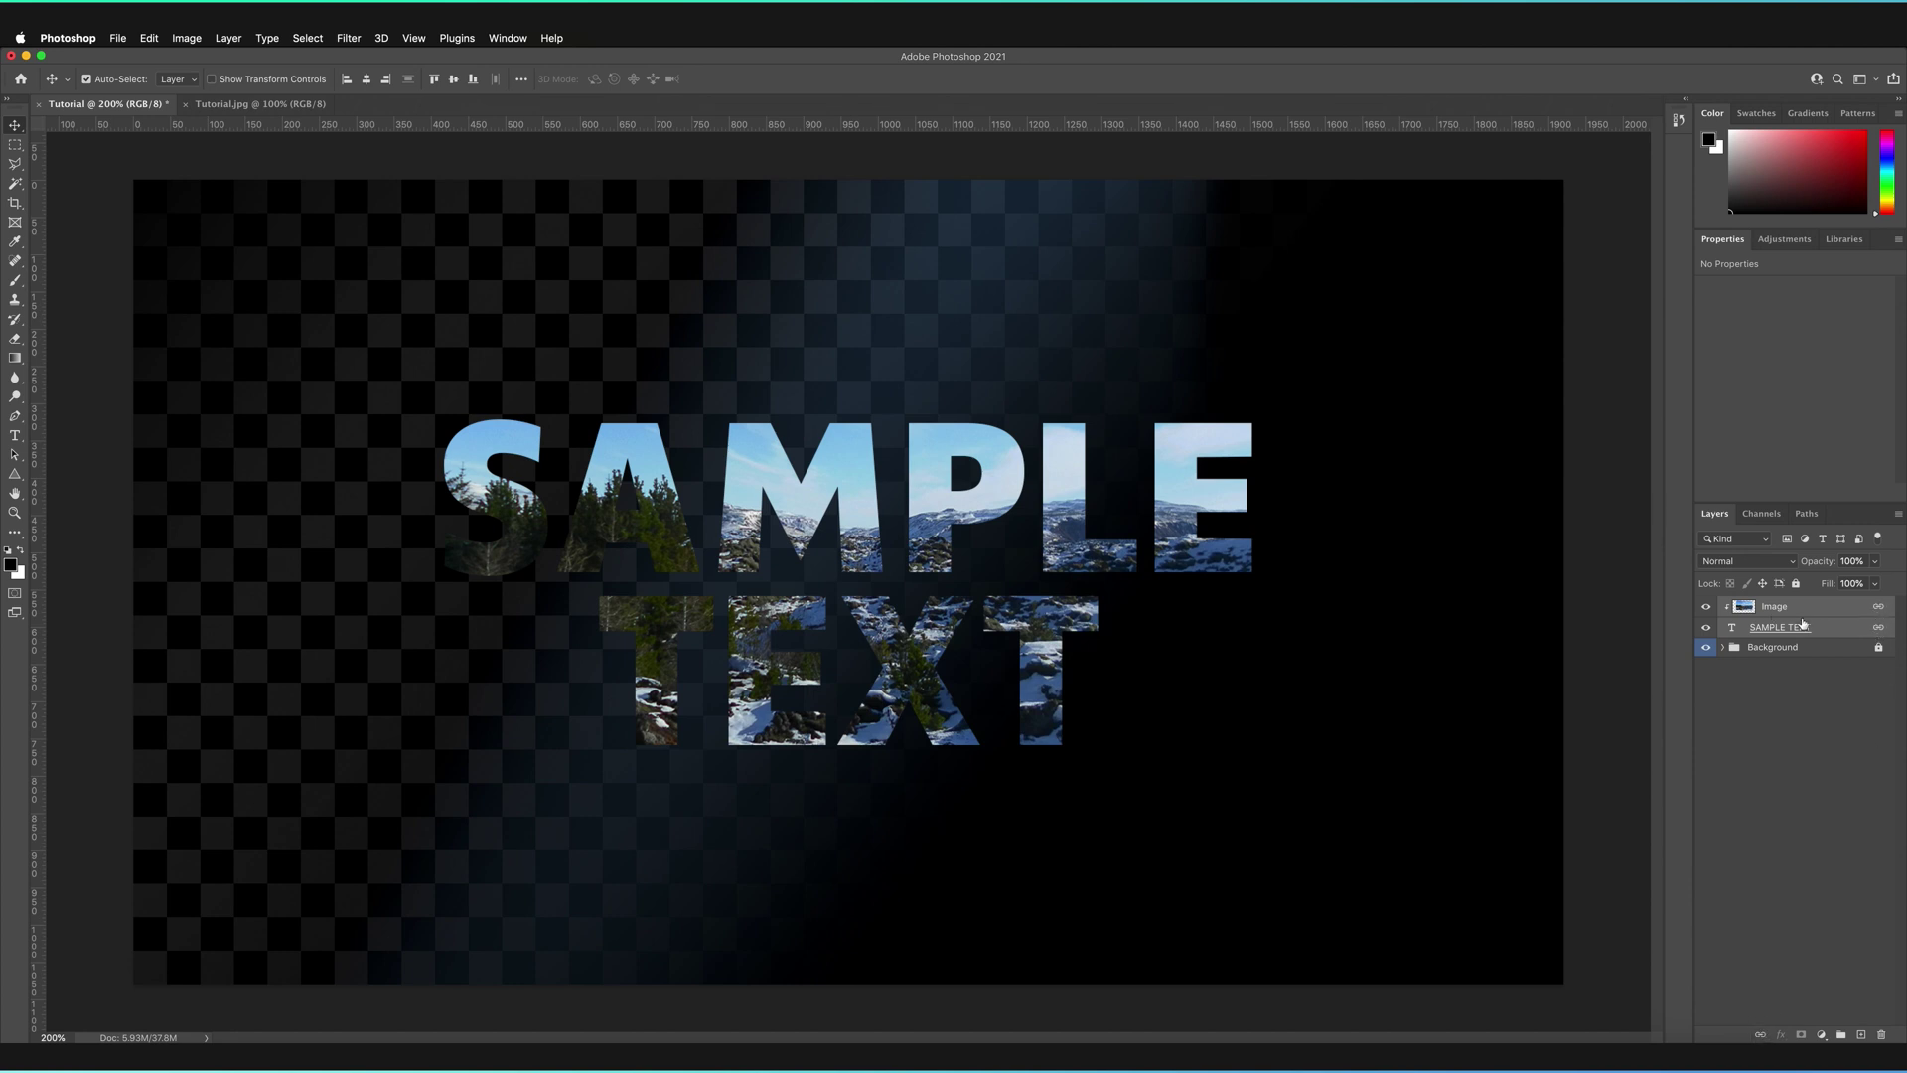
Drag the linked photo-filled text left until the Image layer sits at X 245, Y 28 px
{"action": "left_click", "coordinate": [1286, 670]}
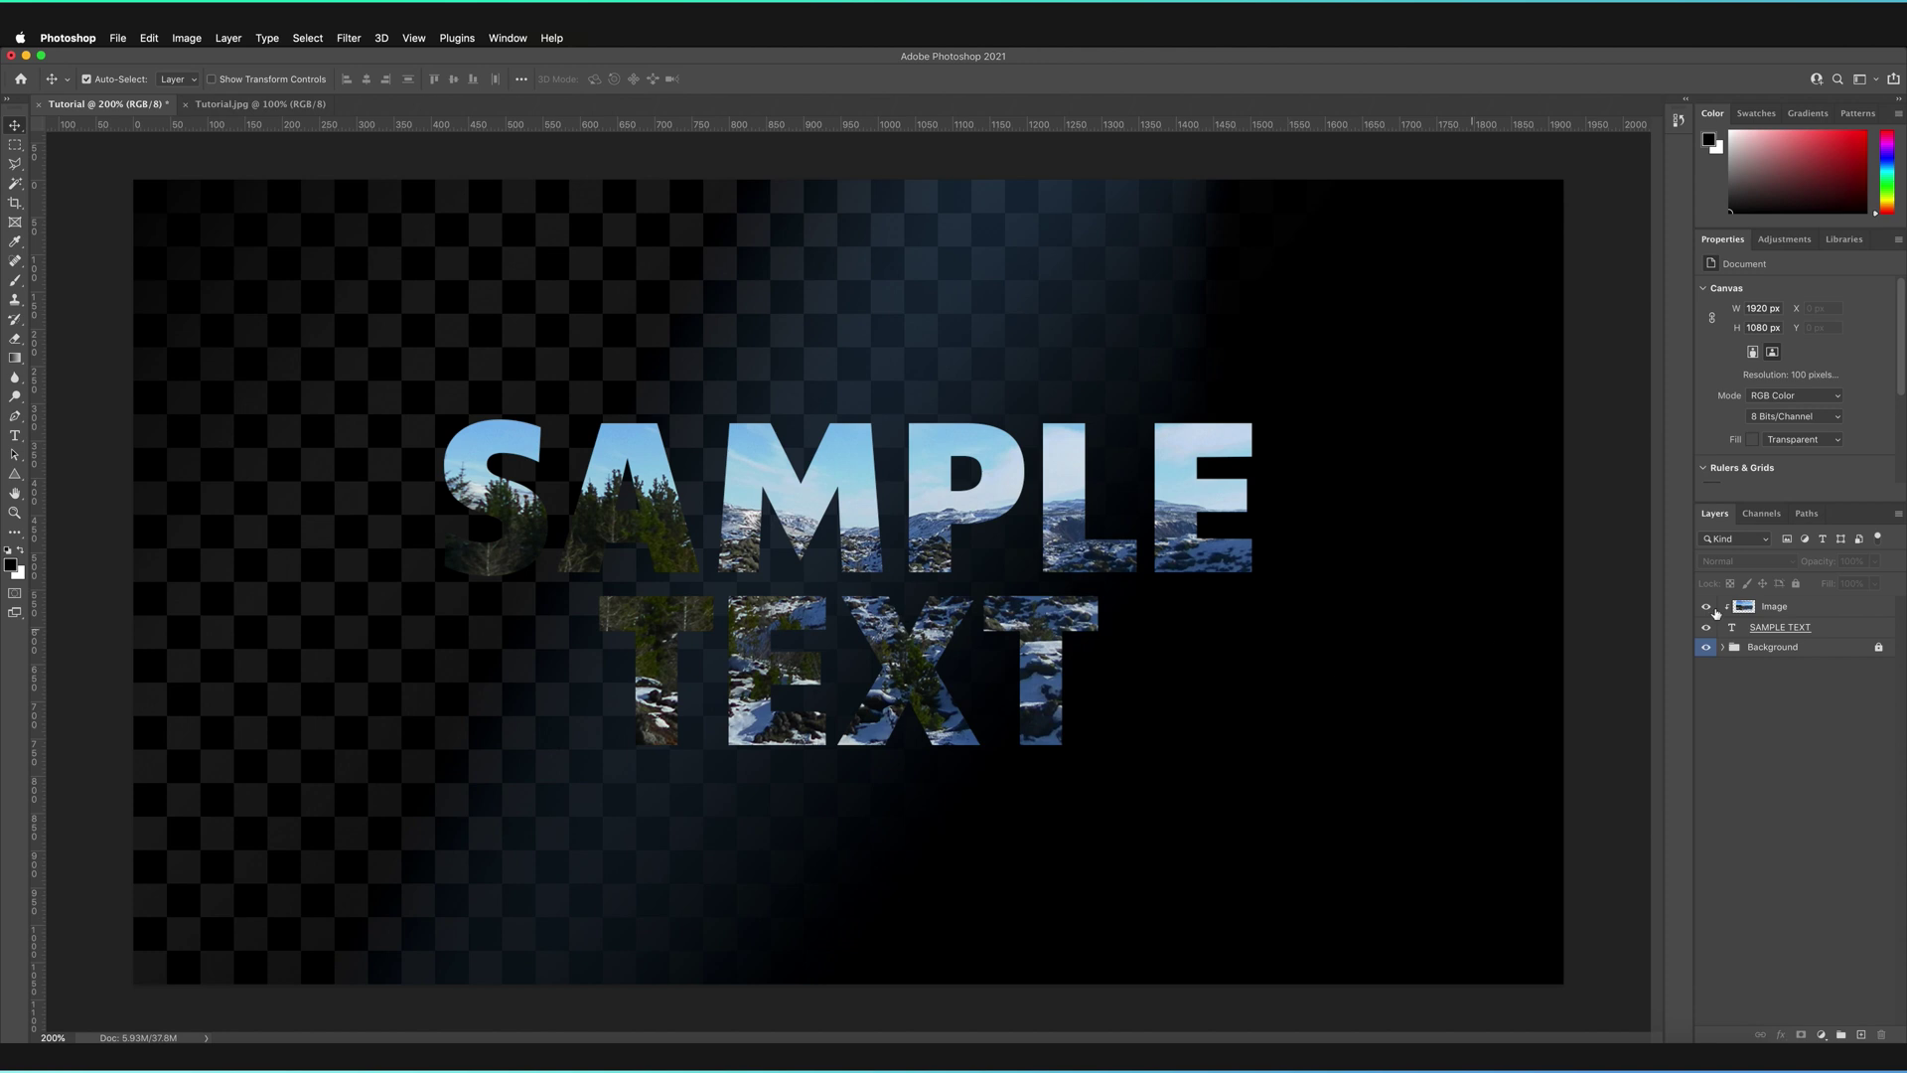
{"action": "left_click", "coordinate": [1718, 612]}
{"action": "left_click_drag", "start_coordinate": [1141, 511], "coordinate": [1204, 495]}
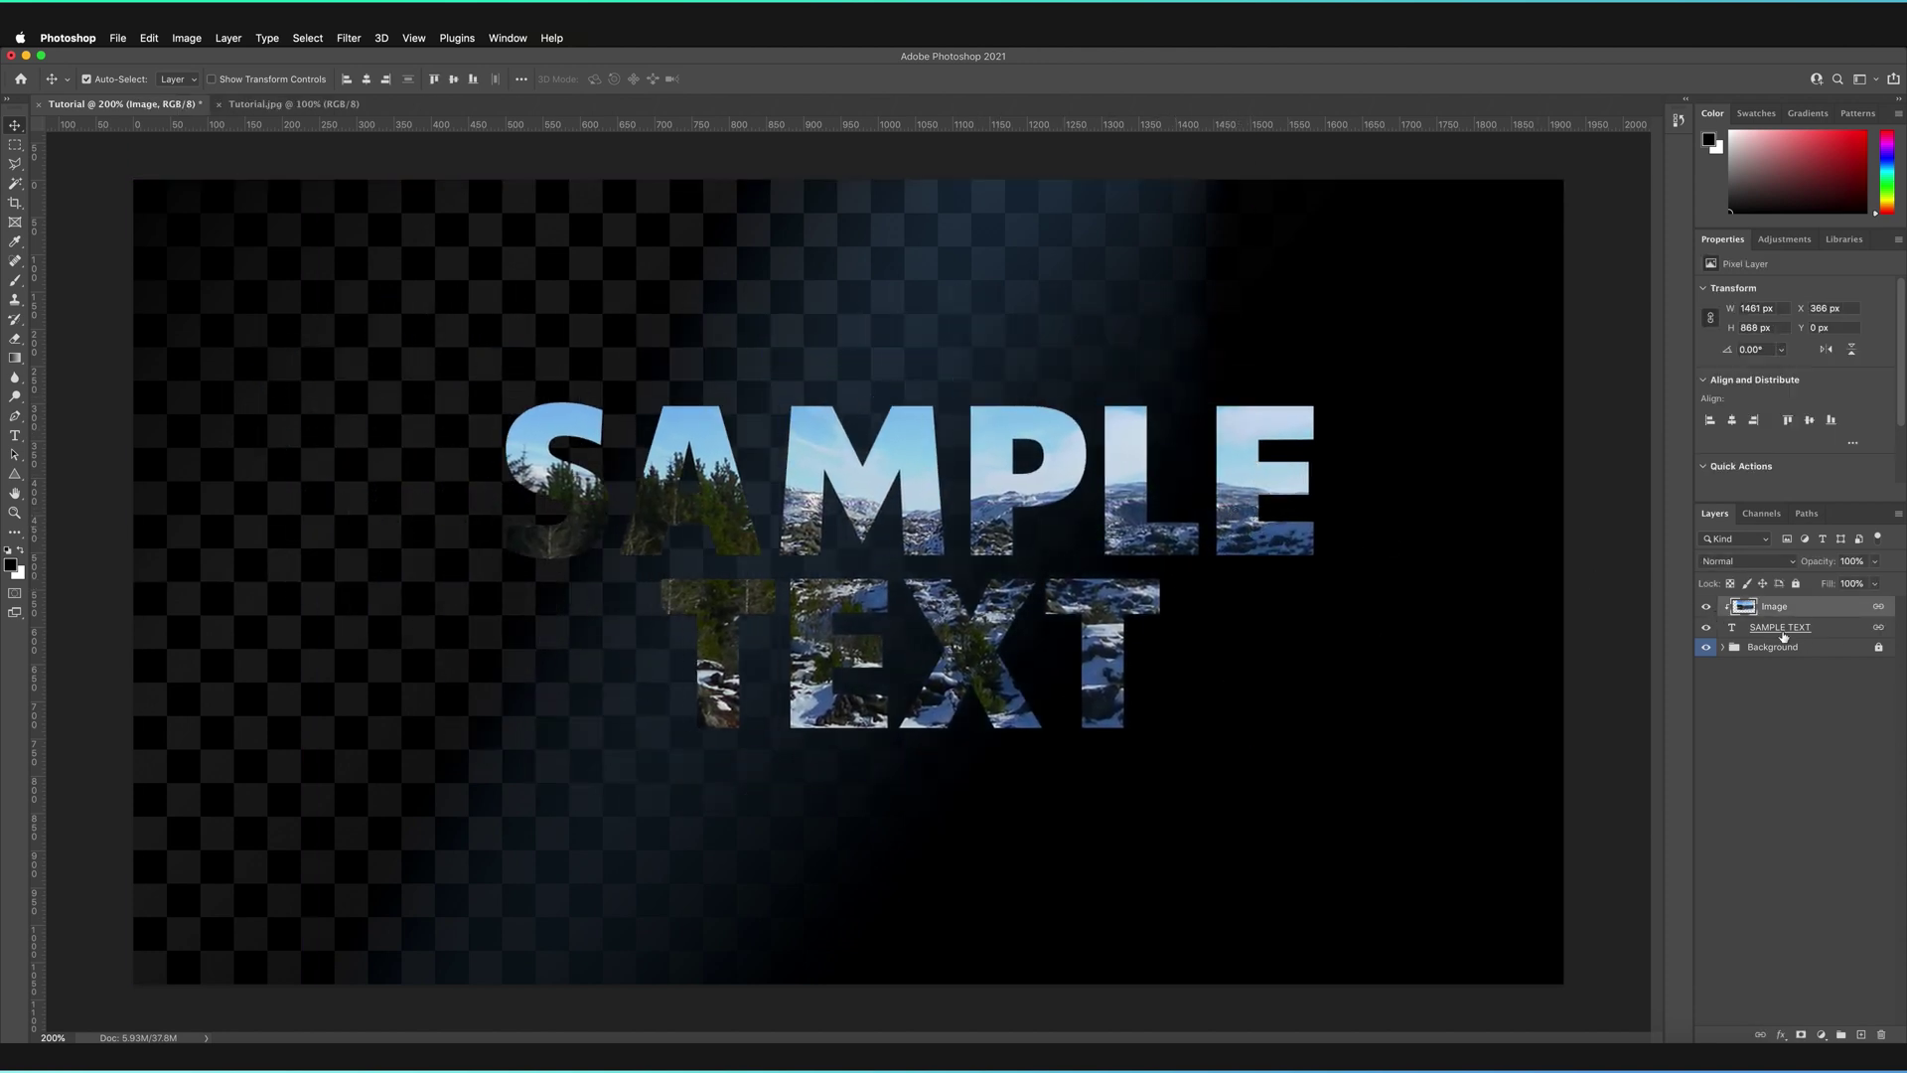
{"action": "left_click_drag", "start_coordinate": [1106, 540], "coordinate": [1043, 558]}
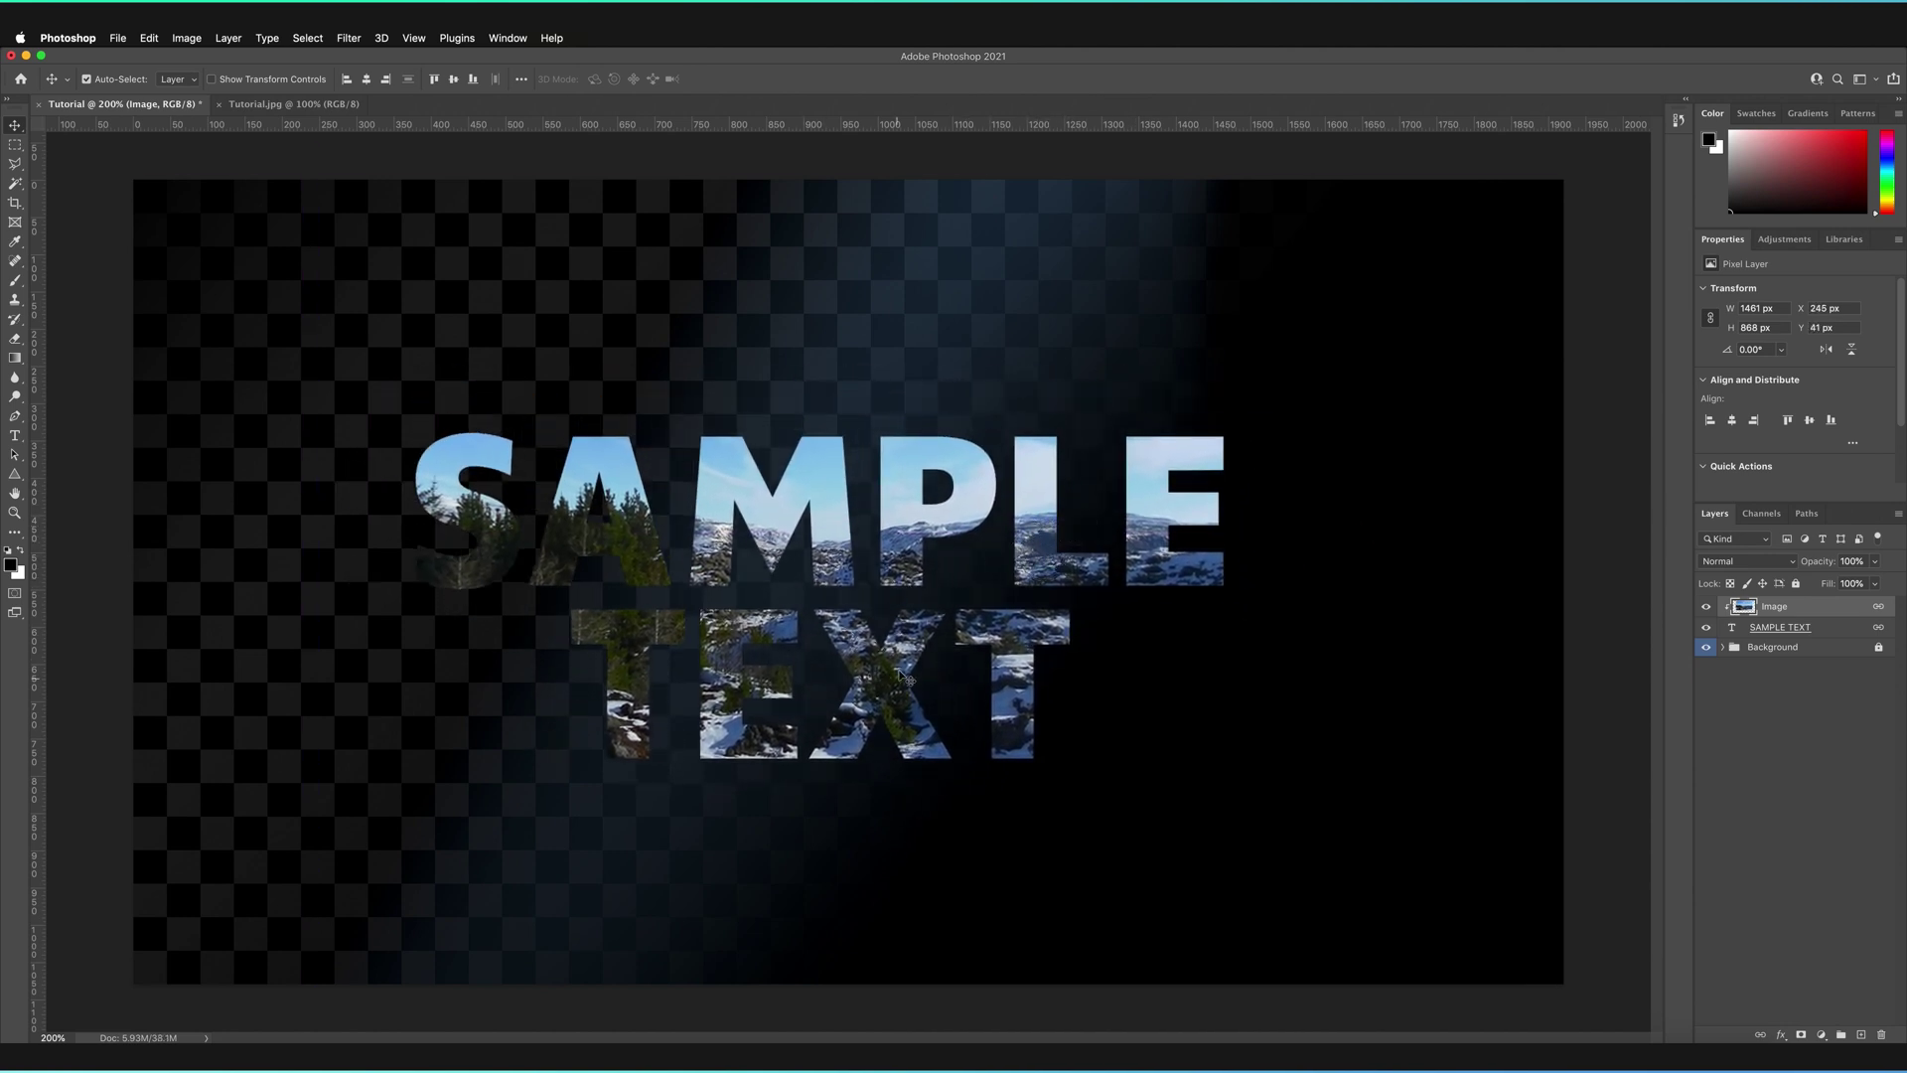
{"action": "left_click_drag", "start_coordinate": [897, 678], "coordinate": [892, 671]}
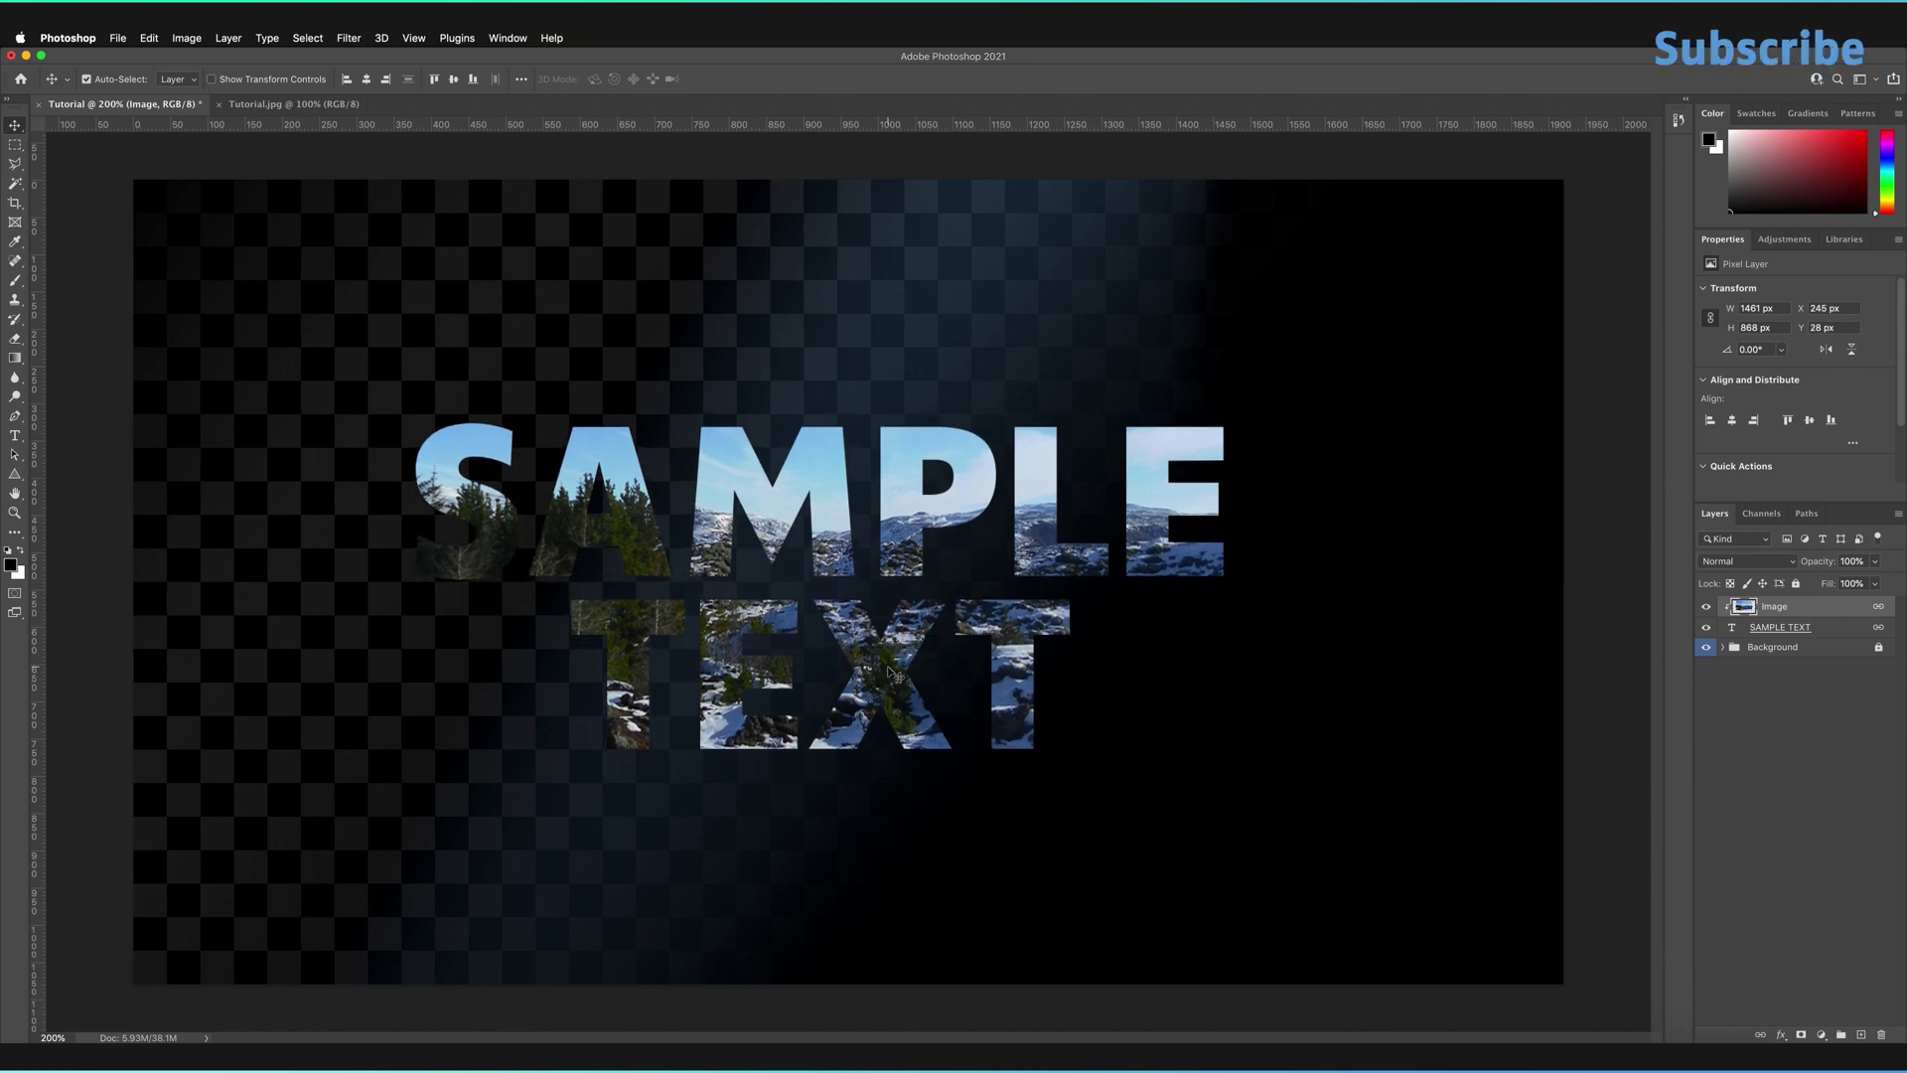